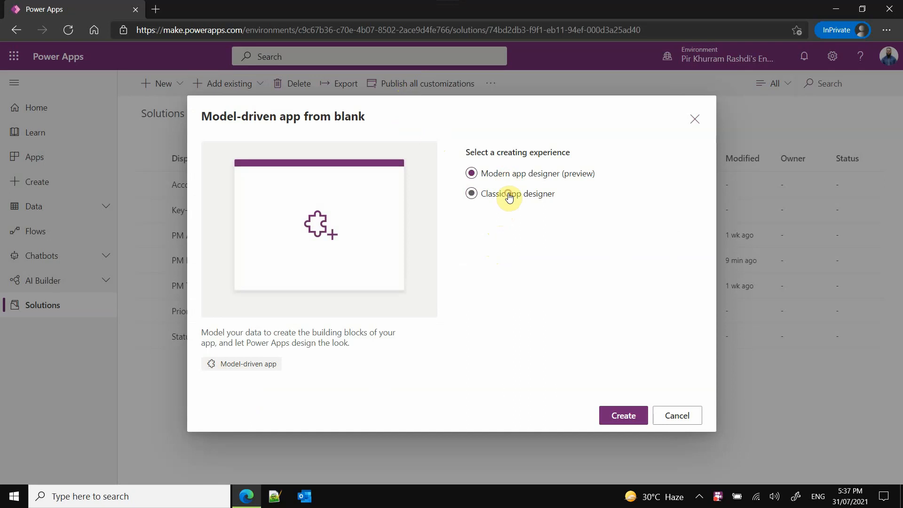
# - Create a blank model-driven app named "Project Management App" with the modern app designer (preview)
pyautogui.click(513, 178)
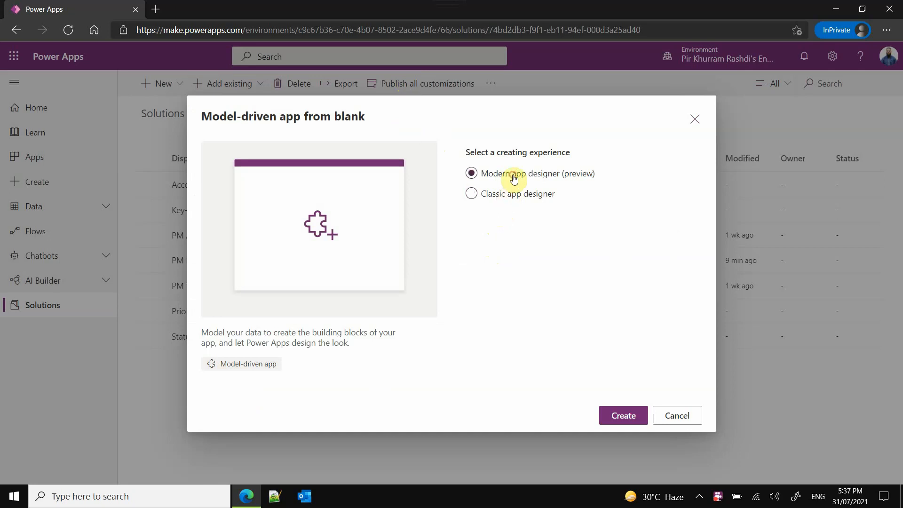
pyautogui.click(624, 415)
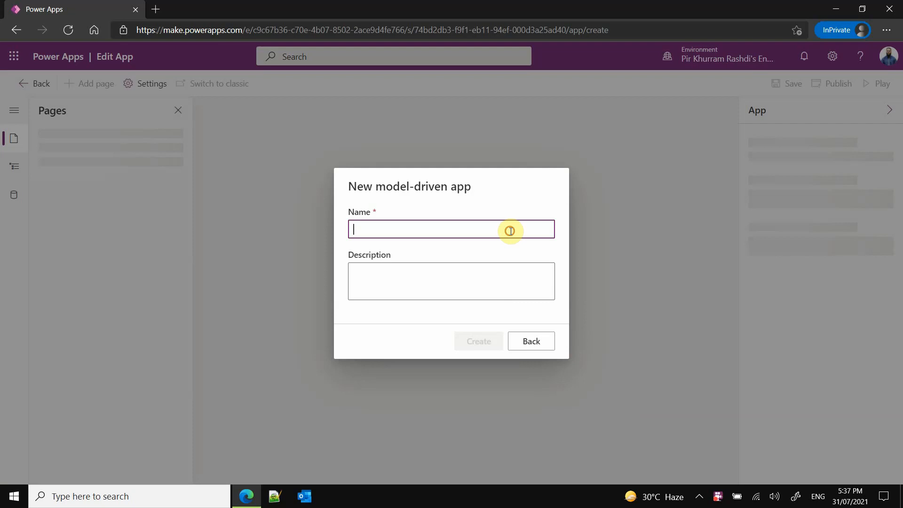
pyautogui.click(510, 231)
pyautogui.write('Pro')
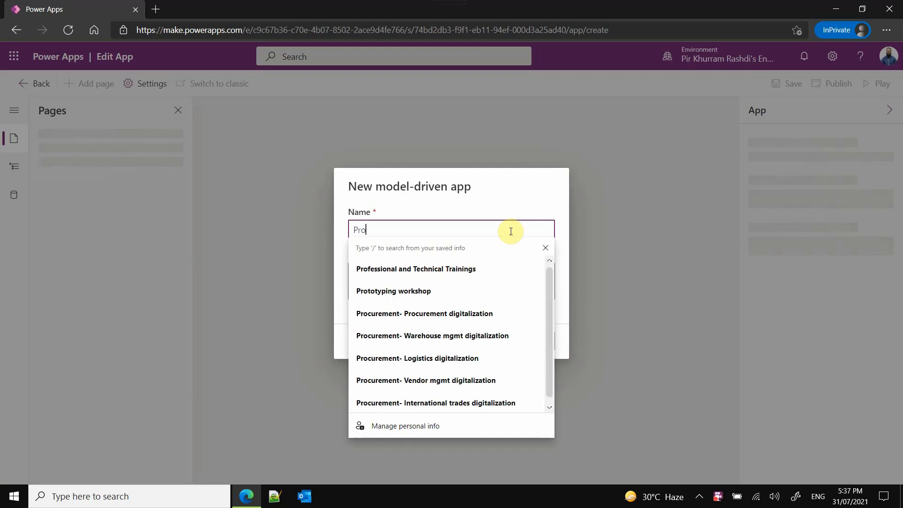
pyautogui.write('ject Managemen')
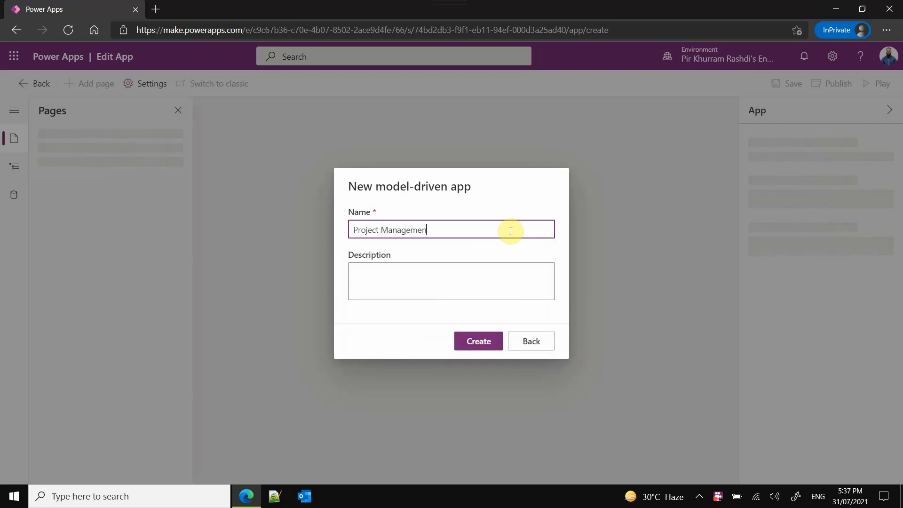
pyautogui.write('t App')
pyautogui.click(487, 339)
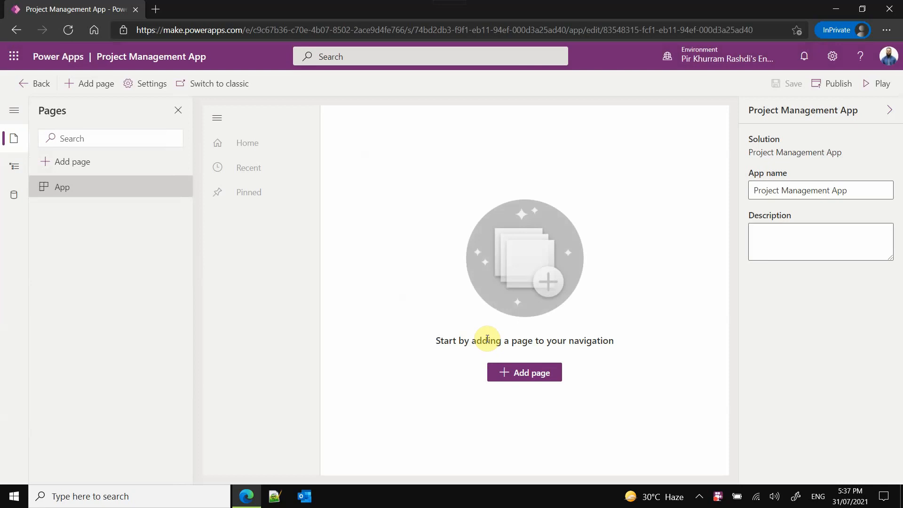
# - Examine the default area, group and subarea in the app's navigation and the tables available in the environment
pyautogui.click(15, 170)
pyautogui.click(44, 208)
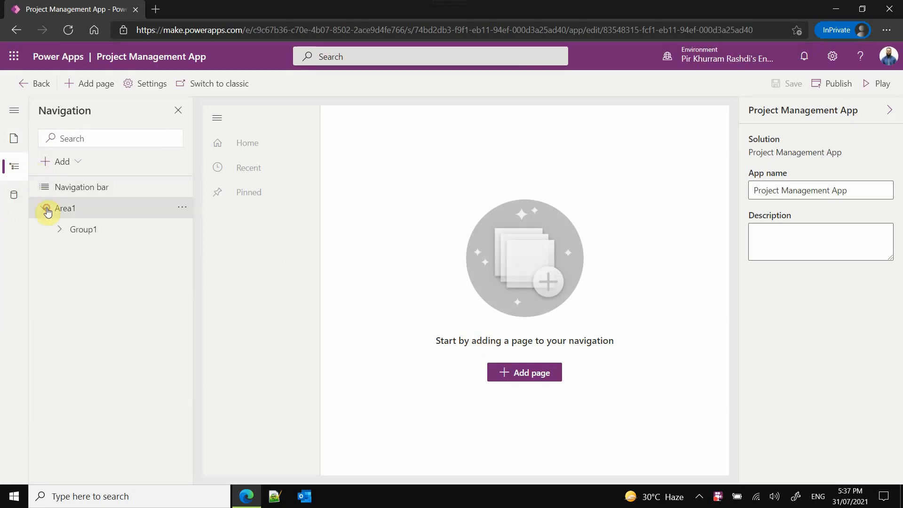
pyautogui.click(56, 230)
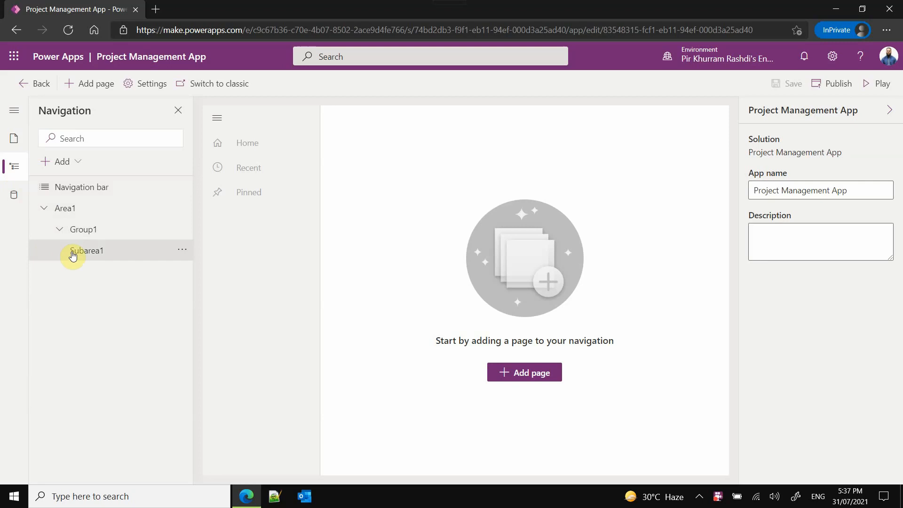
pyautogui.click(12, 198)
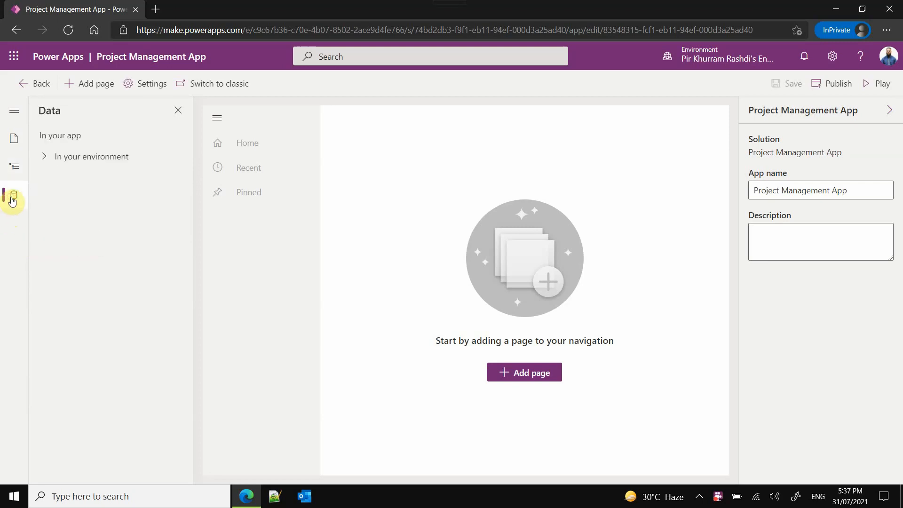
pyautogui.click(43, 158)
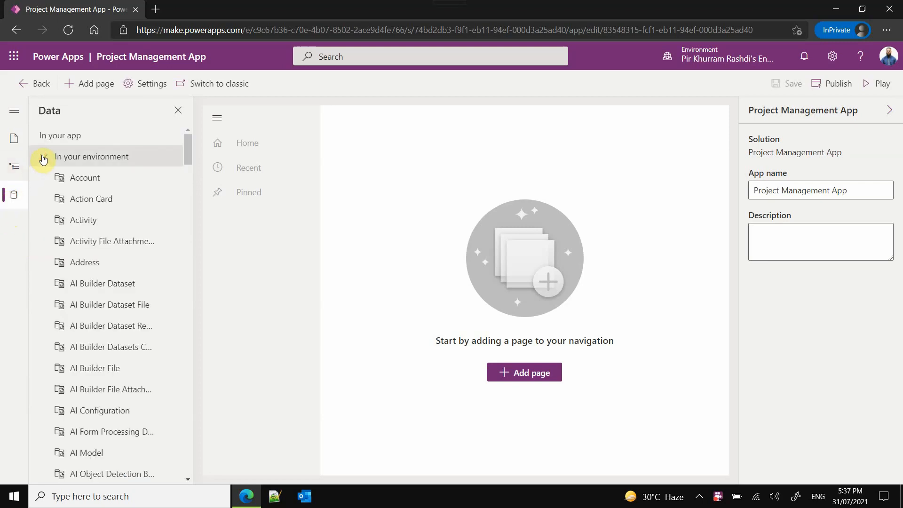
pyautogui.click(44, 158)
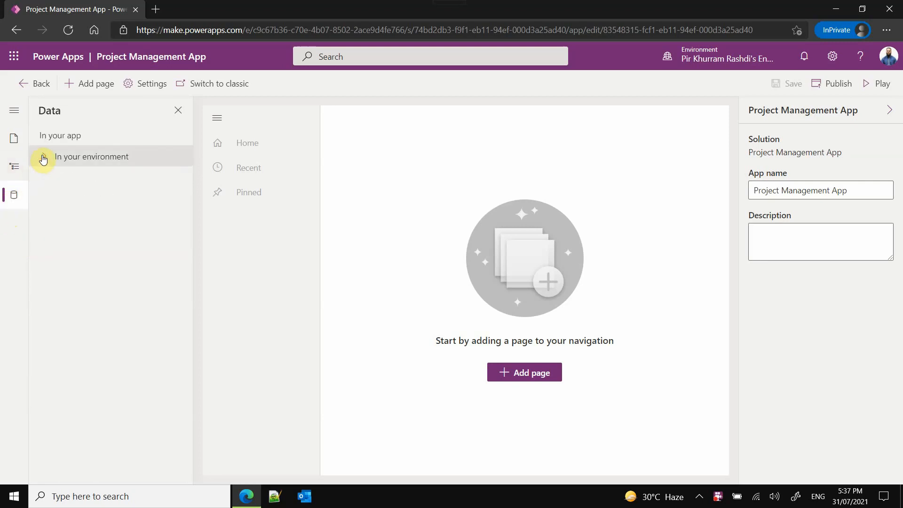
# - Set the title of navigation area Area1 to "PKR Project Management App"
pyautogui.click(19, 175)
pyautogui.click(75, 210)
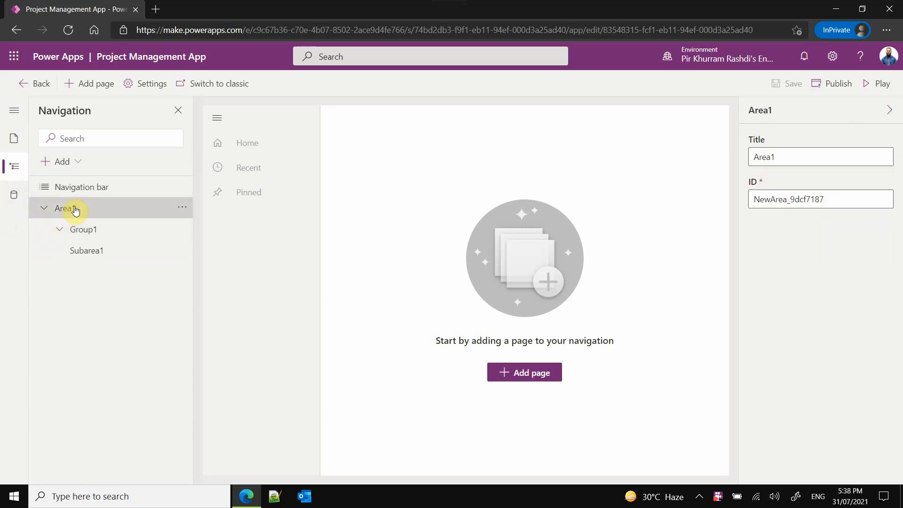
pyautogui.click(79, 229)
pyautogui.click(72, 208)
pyautogui.click(778, 155)
pyautogui.doubleClick(779, 154)
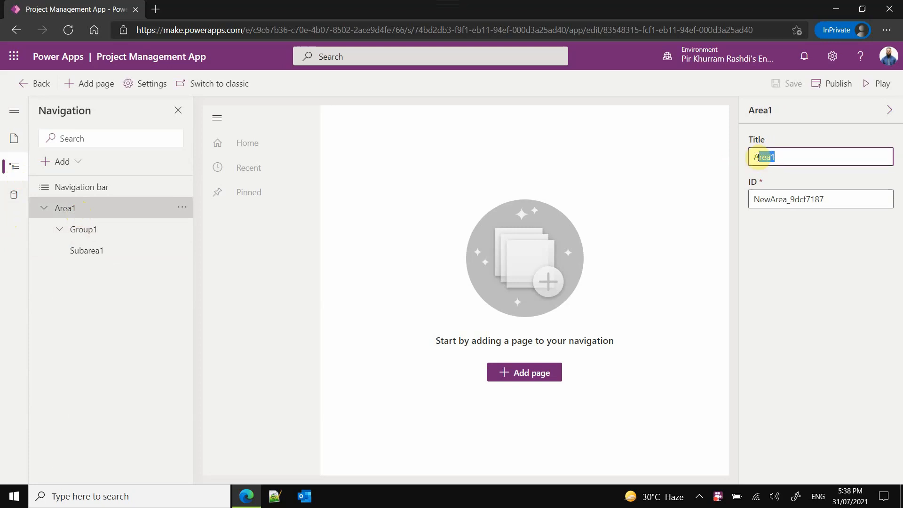
pyautogui.write('PKR Project')
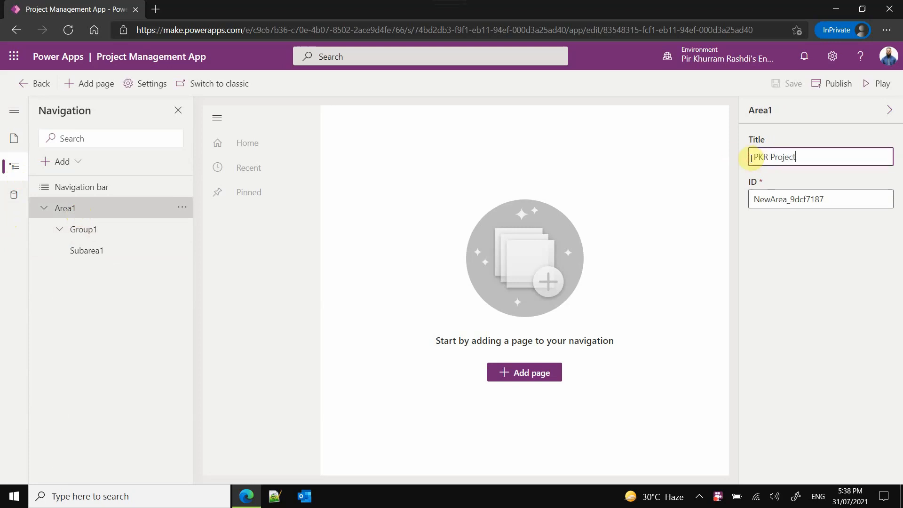
pyautogui.write(' Management App')
# - Set the navigation area's ID to pkr_app and save the app
pyautogui.click(778, 199)
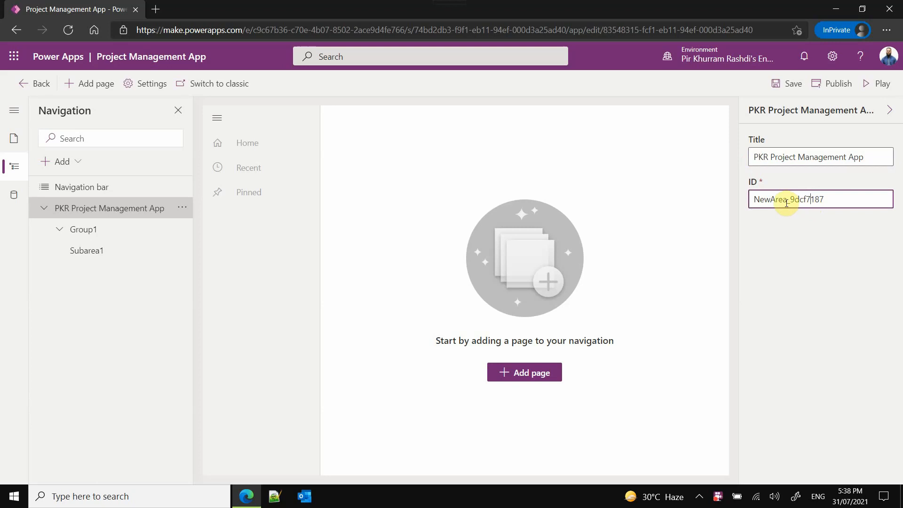
pyautogui.moveTo(787, 200); pyautogui.dragTo(735, 206)
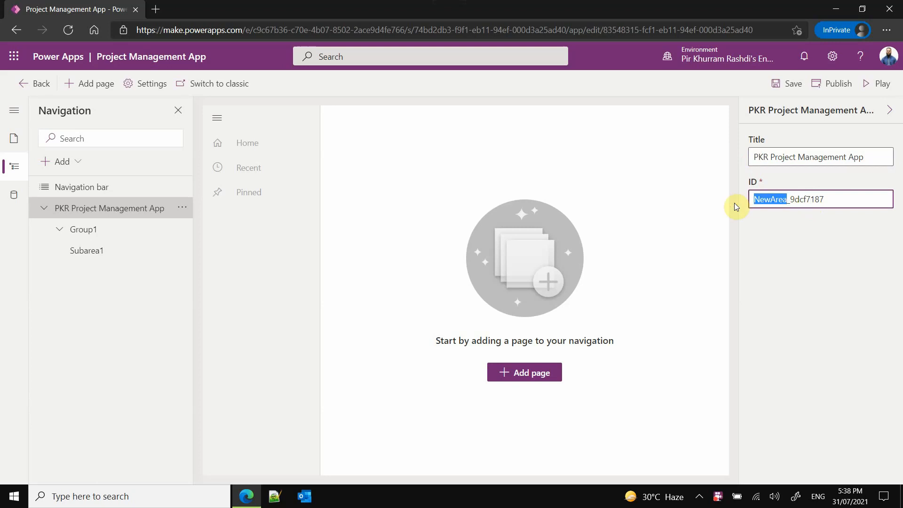
pyautogui.write('pkr')
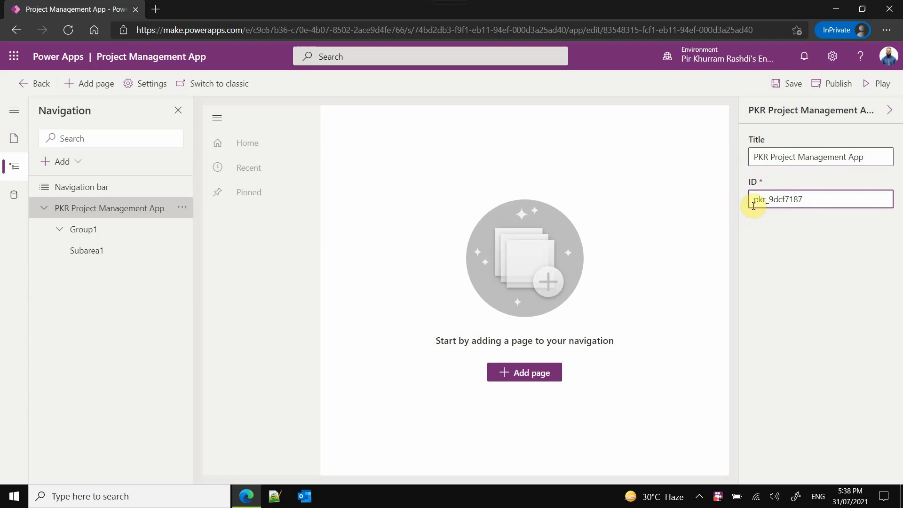
pyautogui.moveTo(768, 200); pyautogui.dragTo(847, 200)
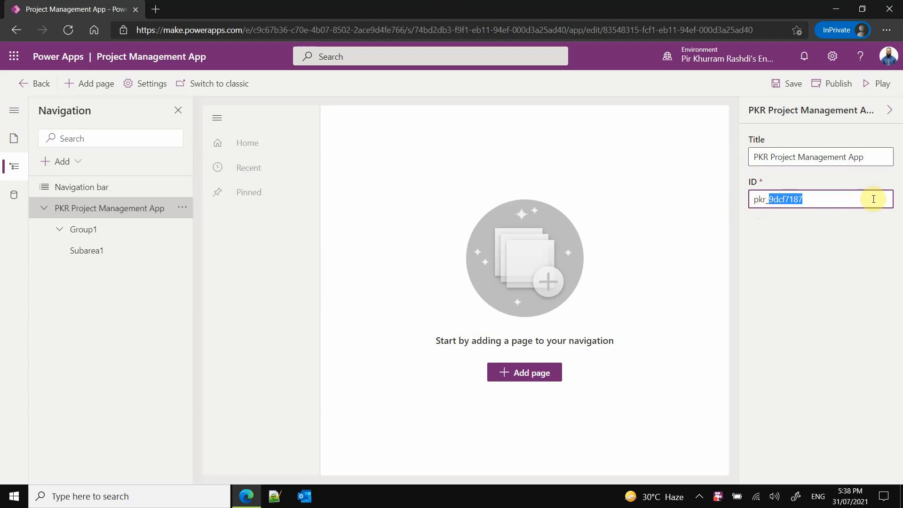
pyautogui.write('app')
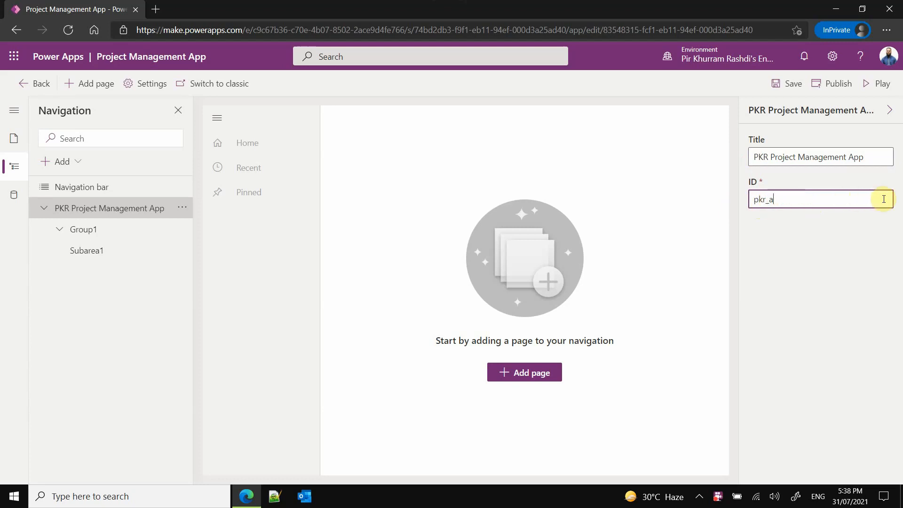
pyautogui.click(784, 85)
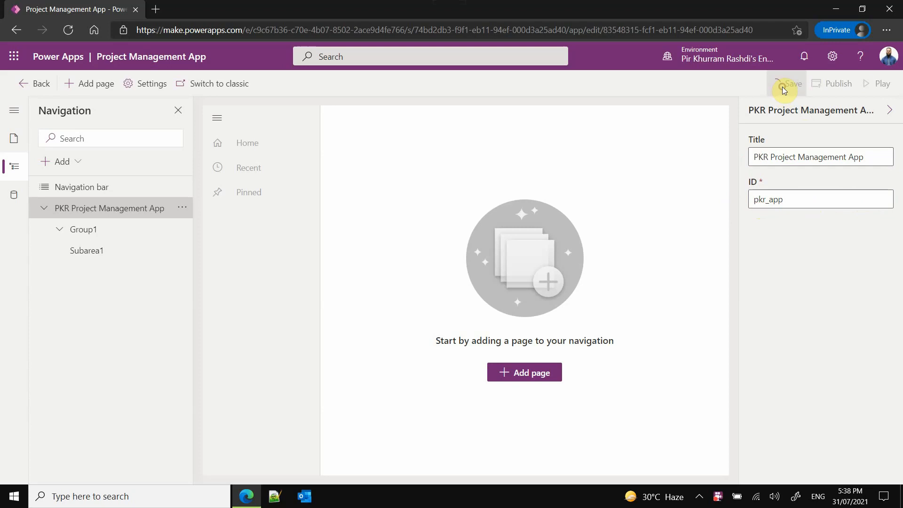
# - Change the title of Group1 under the navigation area to "Project Tasks"
pyautogui.click(125, 232)
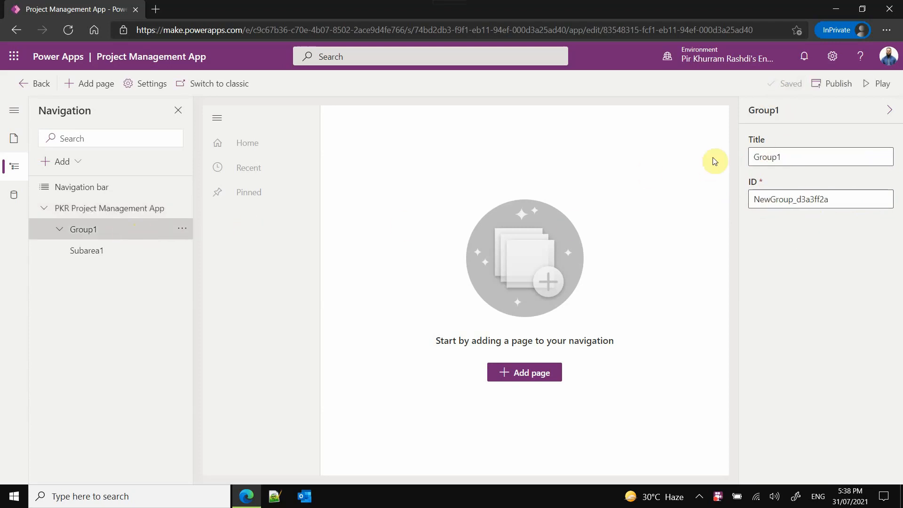
pyautogui.moveTo(799, 155); pyautogui.dragTo(722, 162)
pyautogui.write('P')
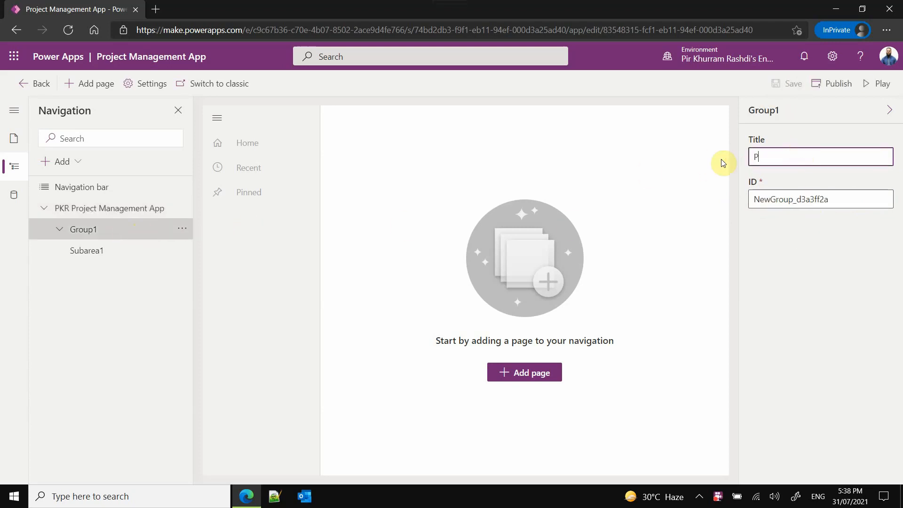
pyautogui.press('BackSpace')
pyautogui.write('New Group')
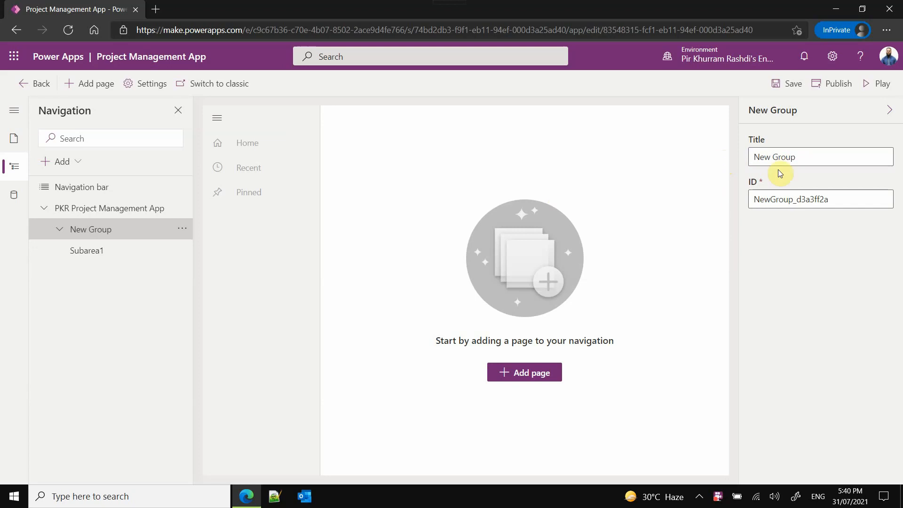
pyautogui.moveTo(805, 156); pyautogui.dragTo(750, 157)
pyautogui.write('Projec')
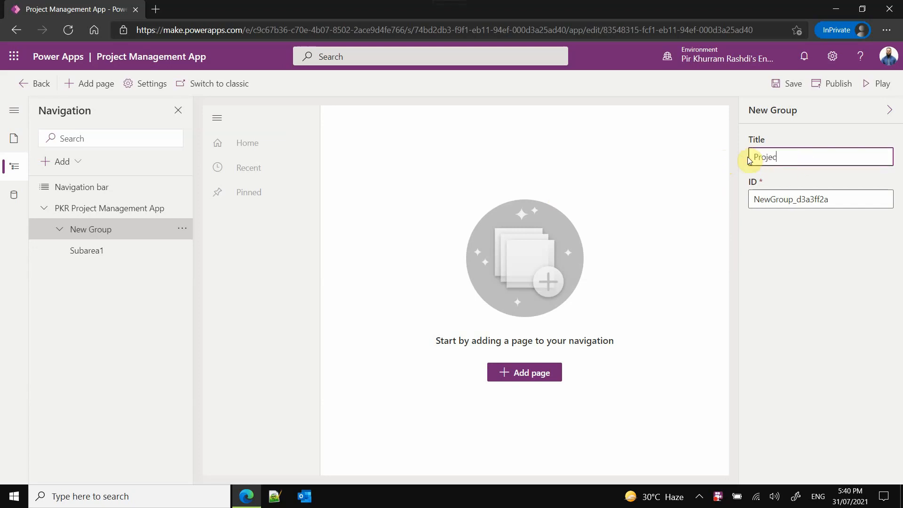
pyautogui.write('ct')
pyautogui.press('BackSpace')
pyautogui.write('asks')
# - Set the Project Tasks group's ID to pkr_grp_tasks and save the app
pyautogui.moveTo(795, 201); pyautogui.dragTo(750, 203)
pyautogui.write('P')
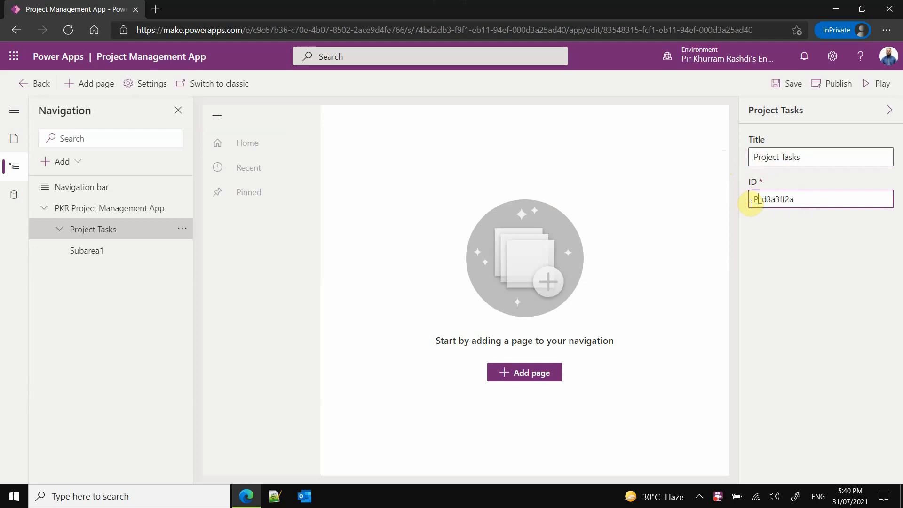
pyautogui.write('KR')
pyautogui.moveTo(771, 199); pyautogui.dragTo(868, 199)
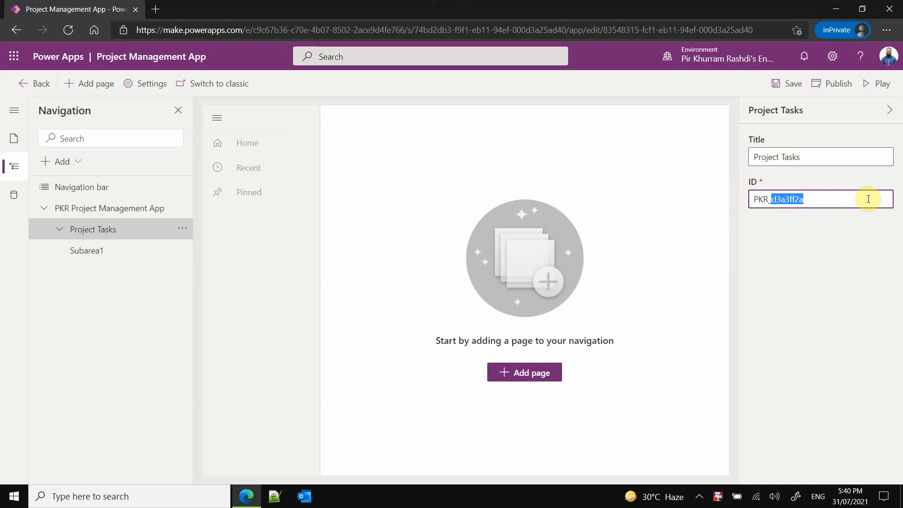
pyautogui.write('Tasks')
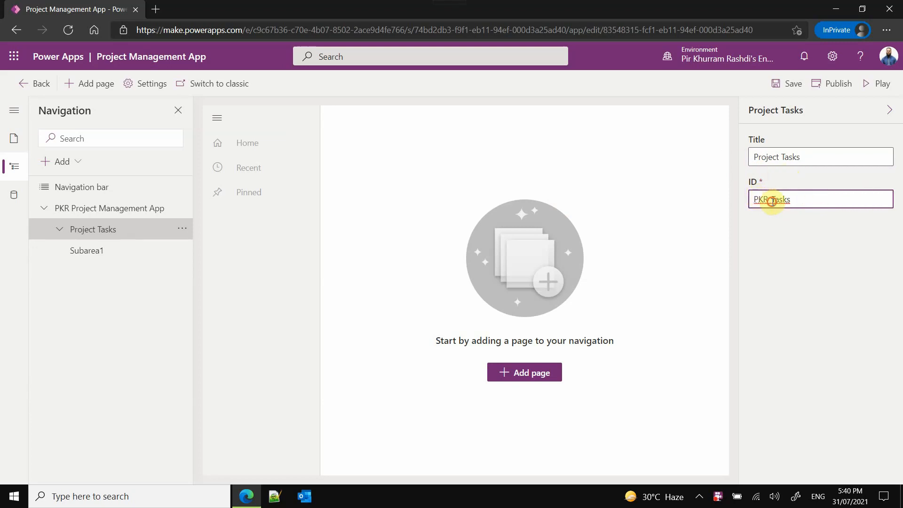
pyautogui.moveTo(770, 200); pyautogui.dragTo(743, 200)
pyautogui.write('pkr')
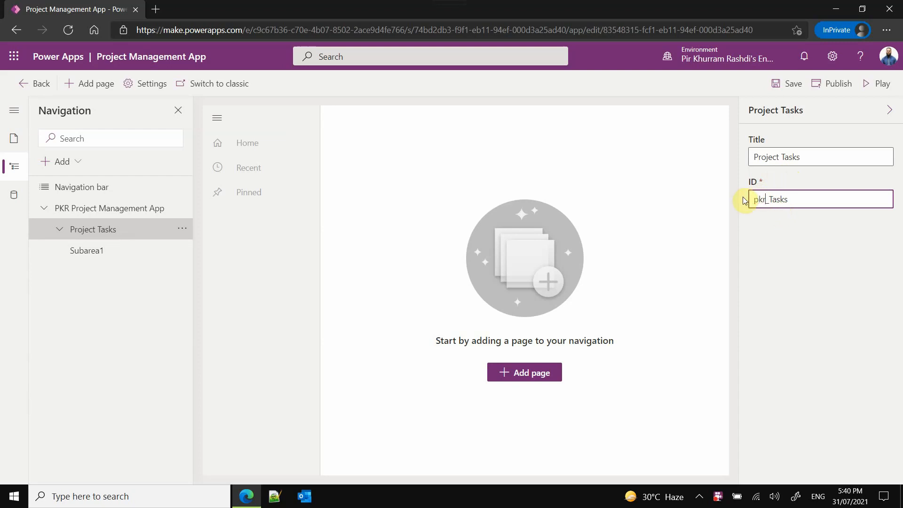
pyautogui.write('_grp_t')
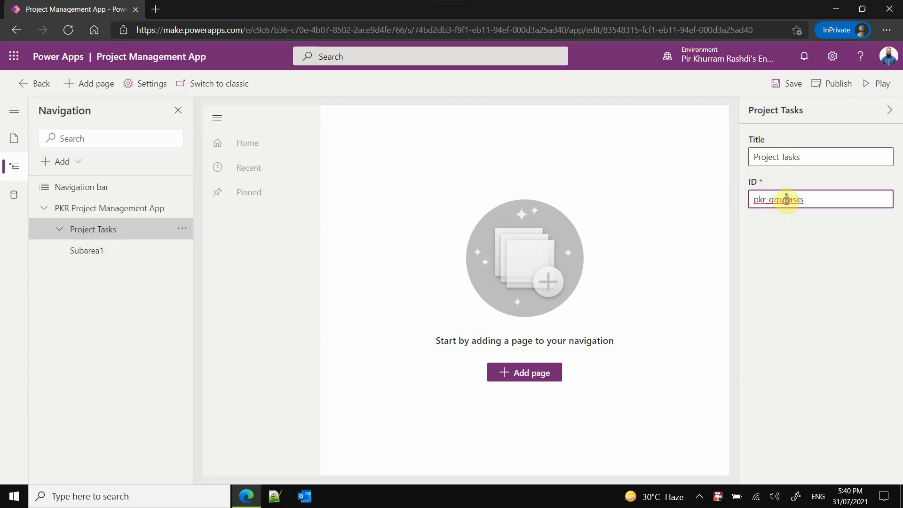
pyautogui.click(794, 89)
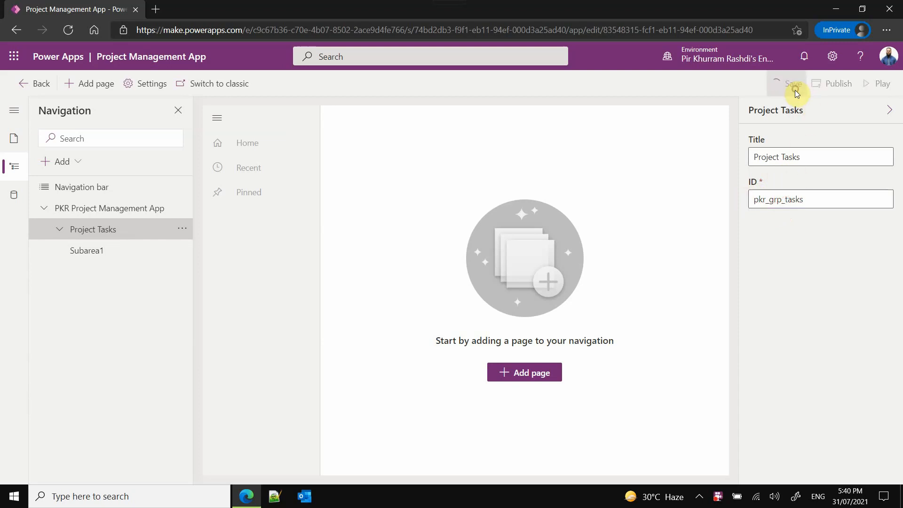
# - Set Subarea1's content type to Table and assign it the PM Task table
pyautogui.click(126, 251)
pyautogui.click(797, 158)
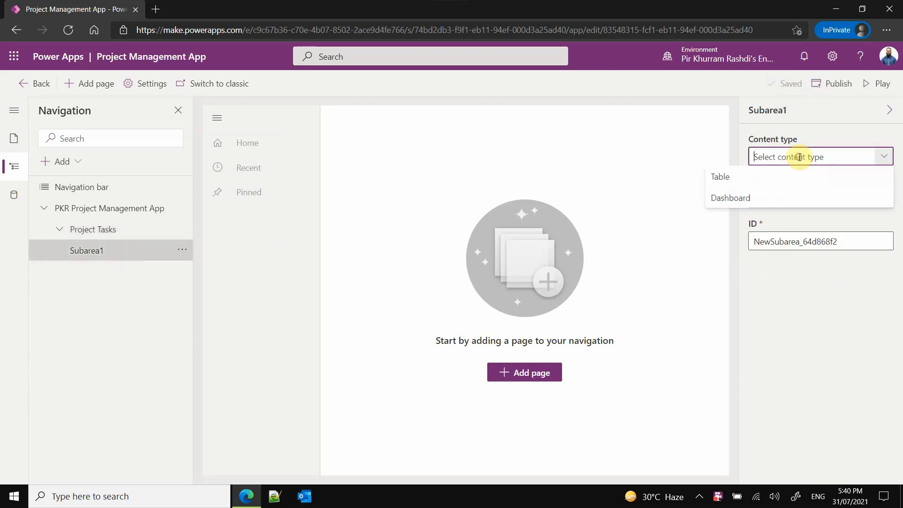
pyautogui.click(786, 179)
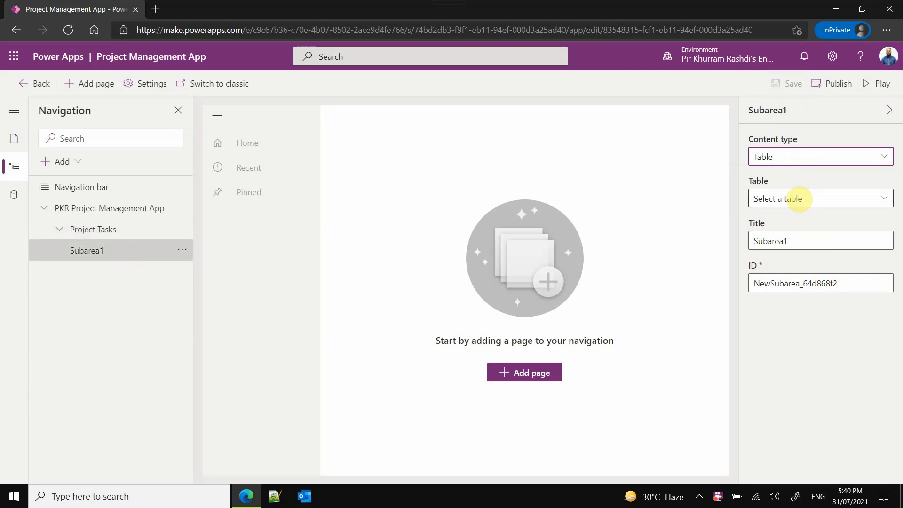
pyautogui.click(825, 200)
pyautogui.moveTo(890, 229); pyautogui.dragTo(895, 383)
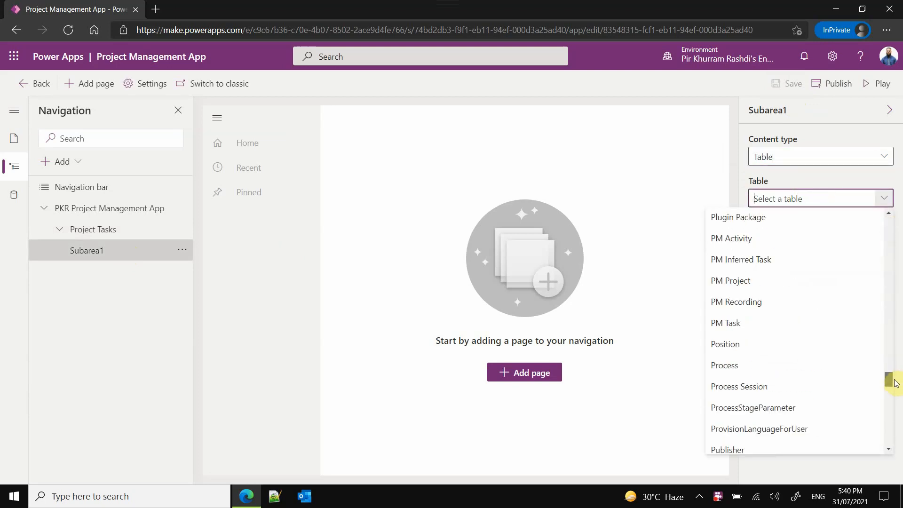
pyautogui.click(734, 323)
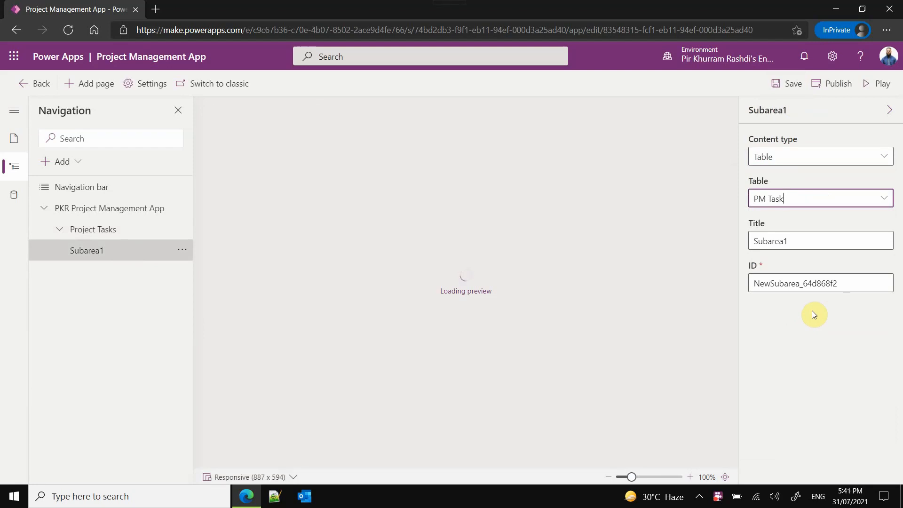
# - Change the title of Subarea1 under the Project Tasks group to "Tasks"
pyautogui.click(818, 238)
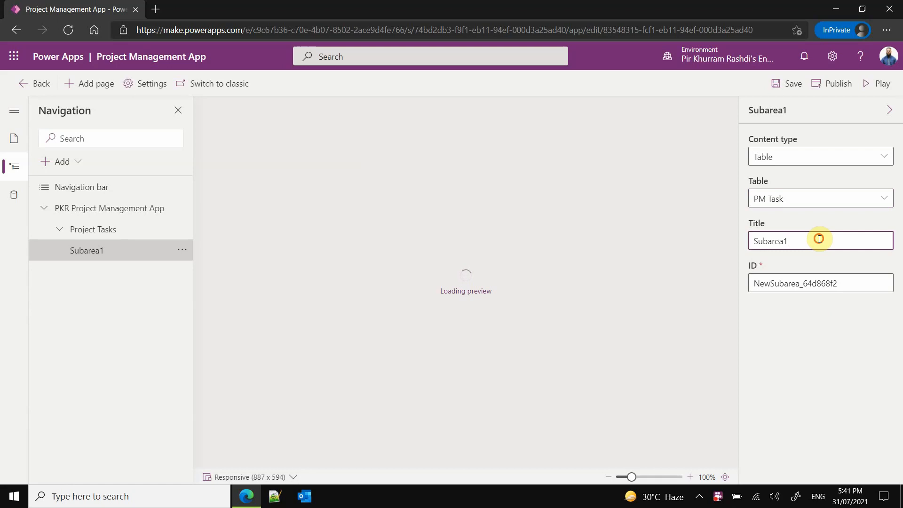
pyautogui.moveTo(819, 239); pyautogui.dragTo(741, 244)
pyautogui.write('Tasks')
# - Set the Tasks subarea's ID to pkr_sa_tasks and save the app
pyautogui.click(799, 283)
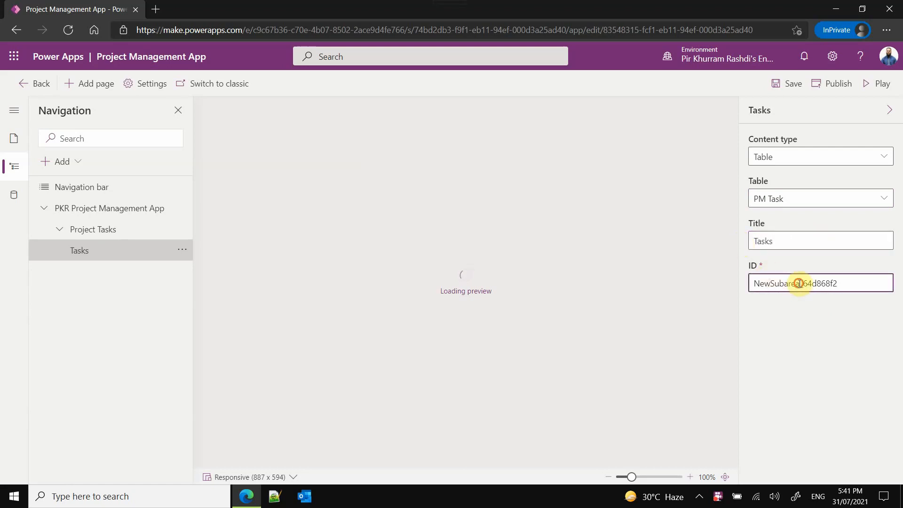
pyautogui.moveTo(801, 284); pyautogui.dragTo(735, 287)
pyautogui.write('sa')
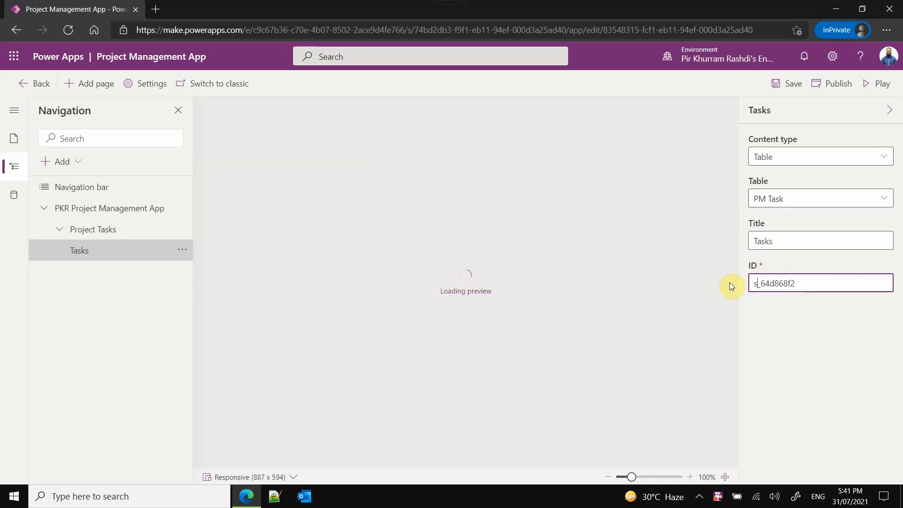
pyautogui.press('BackSpace')
pyautogui.press('BackSpace')
pyautogui.write('pkr_sa')
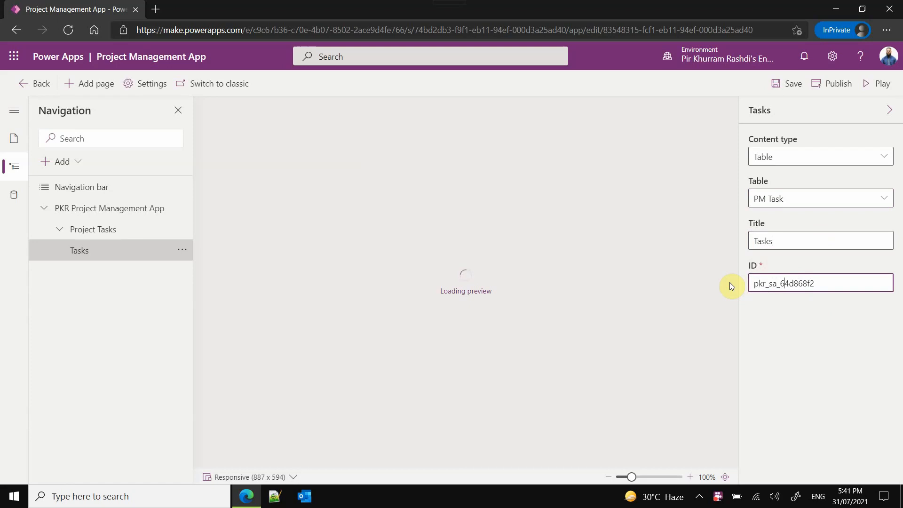
pyautogui.hotkey('shift', 'Right')
pyautogui.hotkey('shift', 'Right')
pyautogui.hotkey('shift', 'Right')
pyautogui.hotkey('shift', 'Right')
pyautogui.hotkey('shift', 'Right')
pyautogui.hotkey('shift', 'Right')
pyautogui.hotkey('shift', 'Right')
pyautogui.press('BackSpace')
pyautogui.press('BackSpace')
pyautogui.write('tasks')
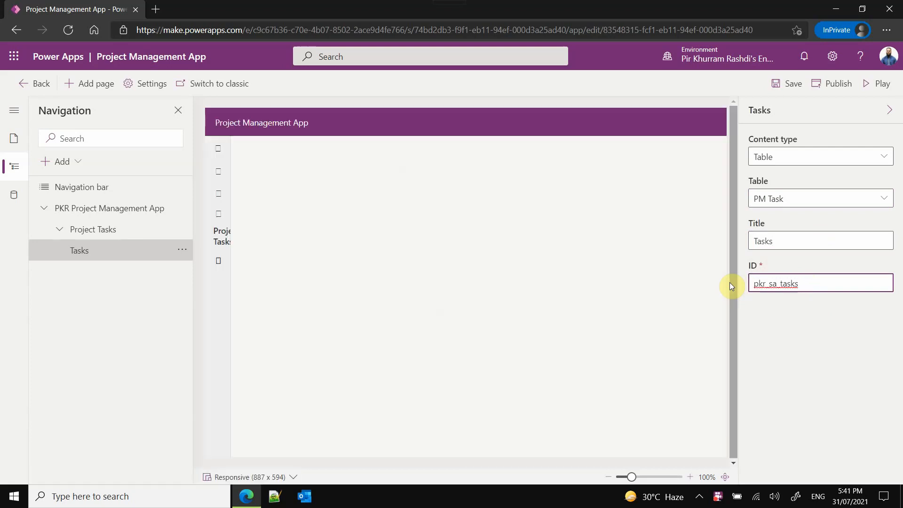
pyautogui.click(794, 88)
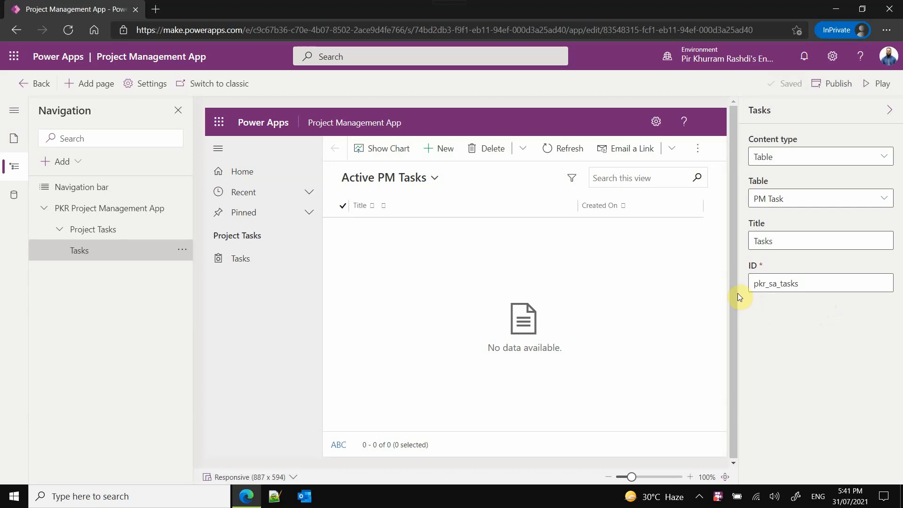
# - Switch the app to the classic App Designer and open its site map for editing
pyautogui.click(184, 250)
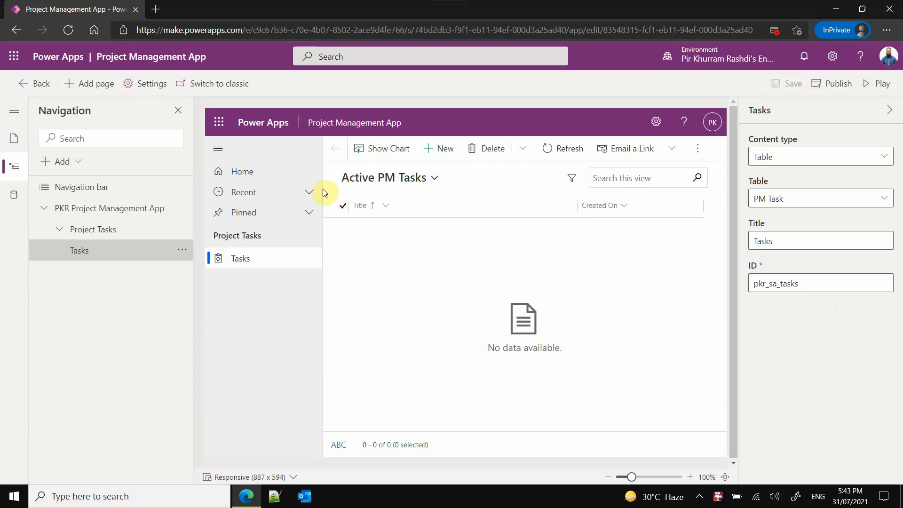
pyautogui.click(246, 88)
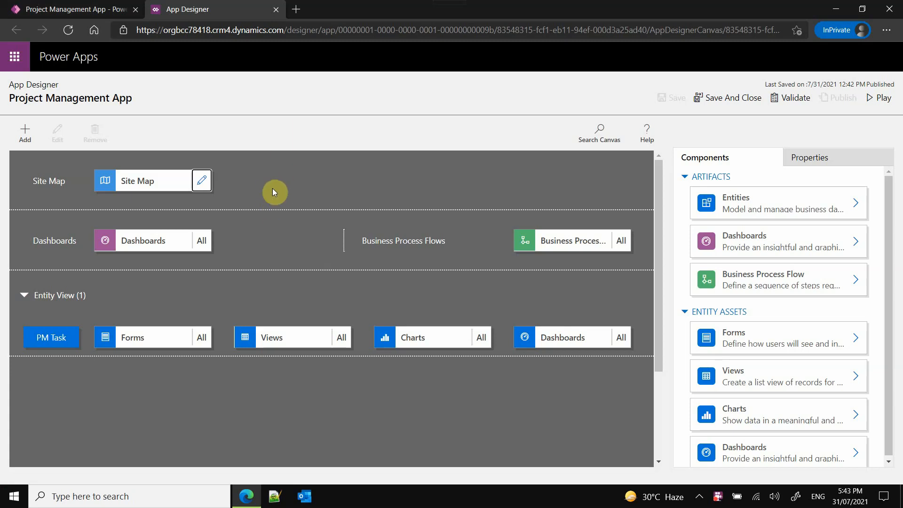
pyautogui.click(203, 181)
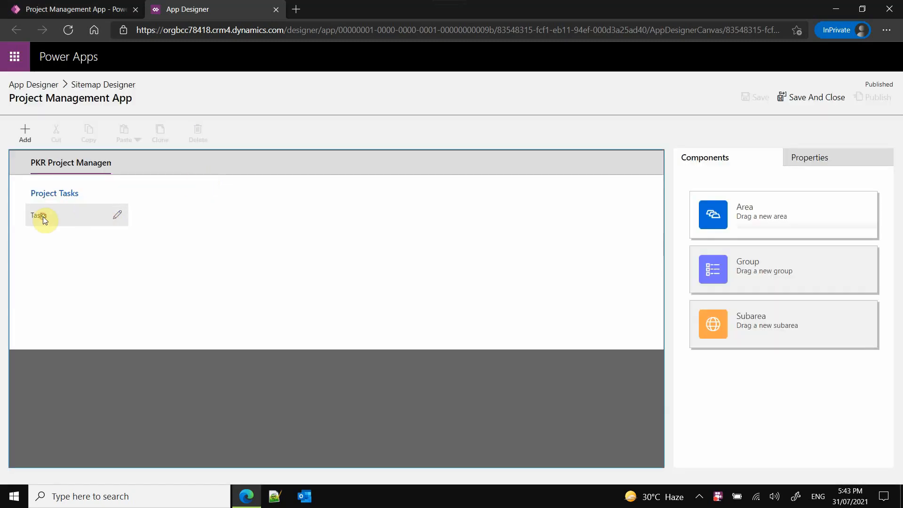
# - Set the Tasks subarea's type to Entity in the site map and save the change
pyautogui.click(44, 216)
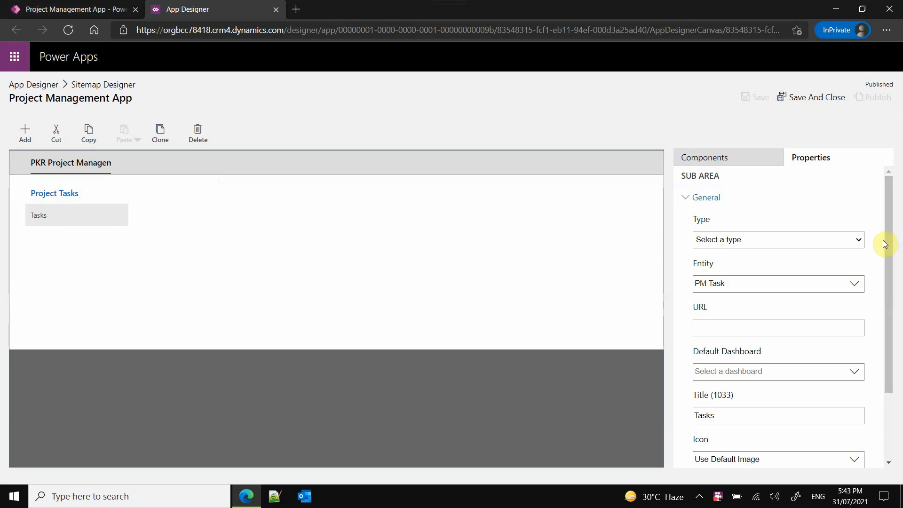
pyautogui.scroll(-1, 889, 254)
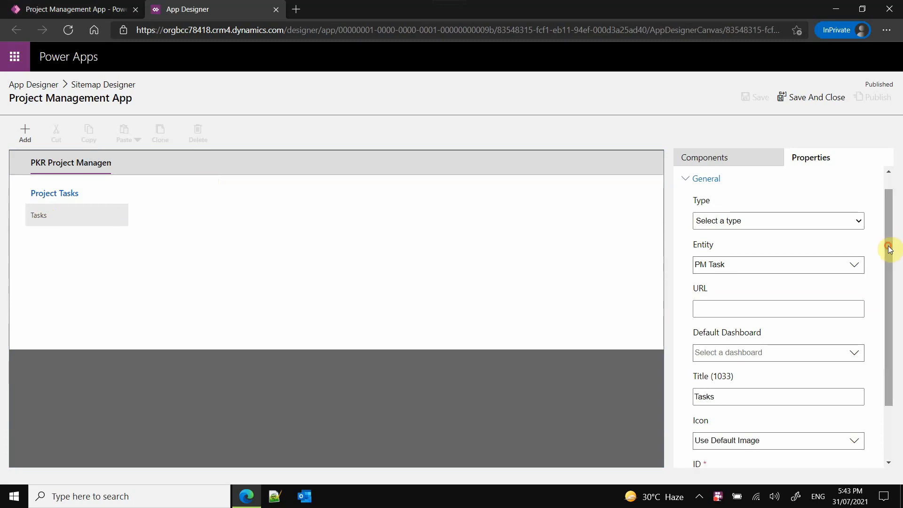
pyautogui.click(846, 225)
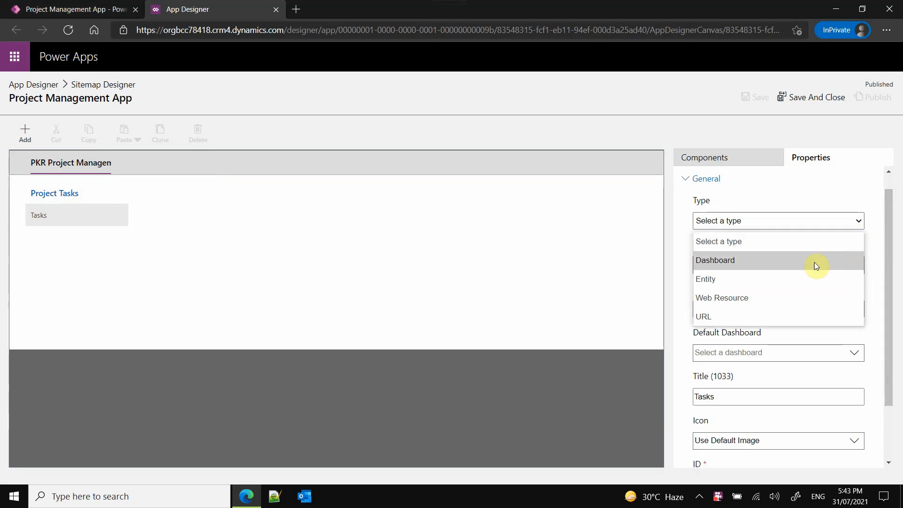
pyautogui.click(806, 276)
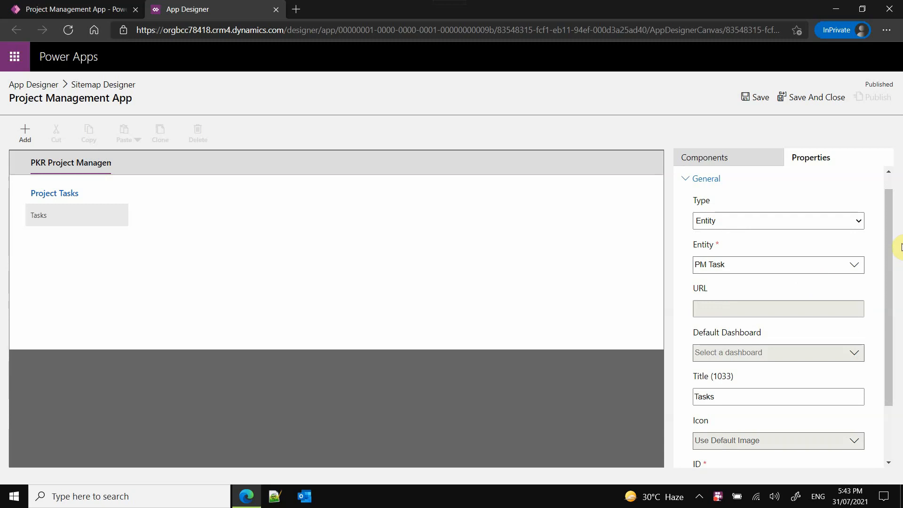
pyautogui.moveTo(888, 232); pyautogui.dragTo(890, 207)
pyautogui.click(754, 95)
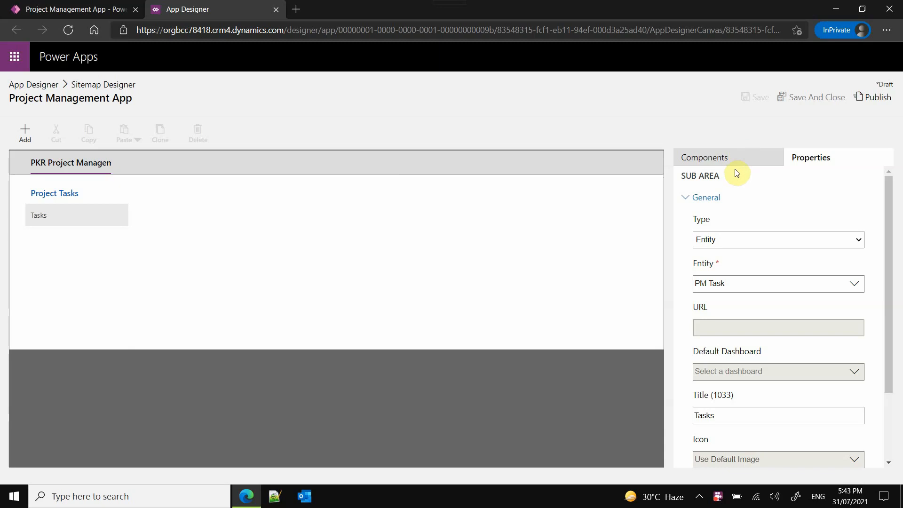
# - Check the properties of the Project Tasks group, its area and the Tasks subarea, and publish the site map
pyautogui.click(723, 166)
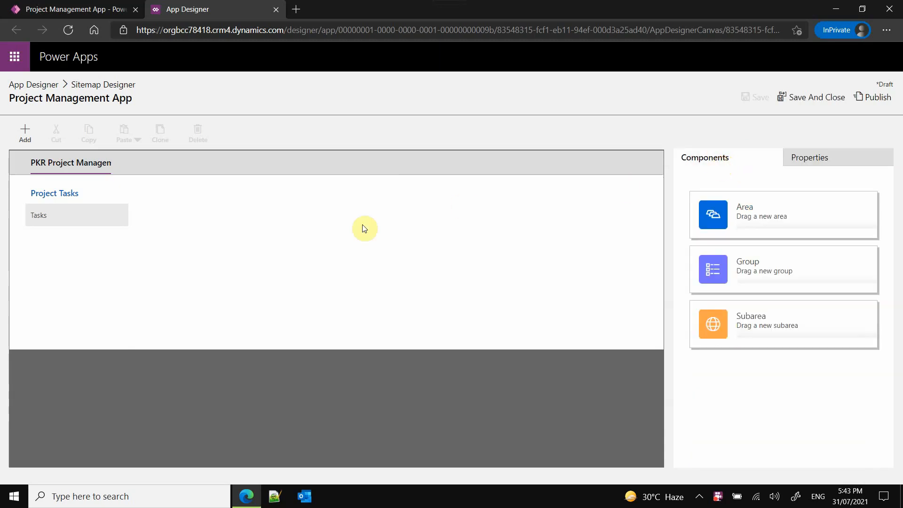
pyautogui.click(66, 194)
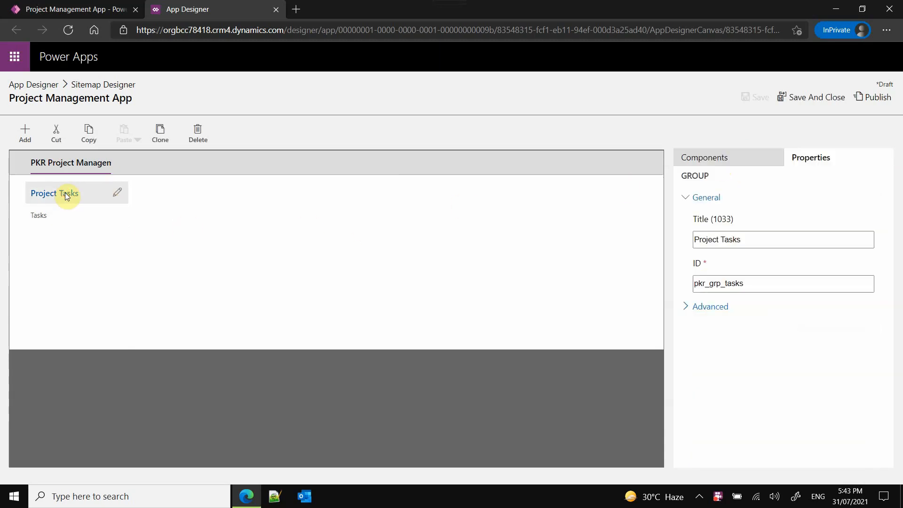
pyautogui.click(68, 166)
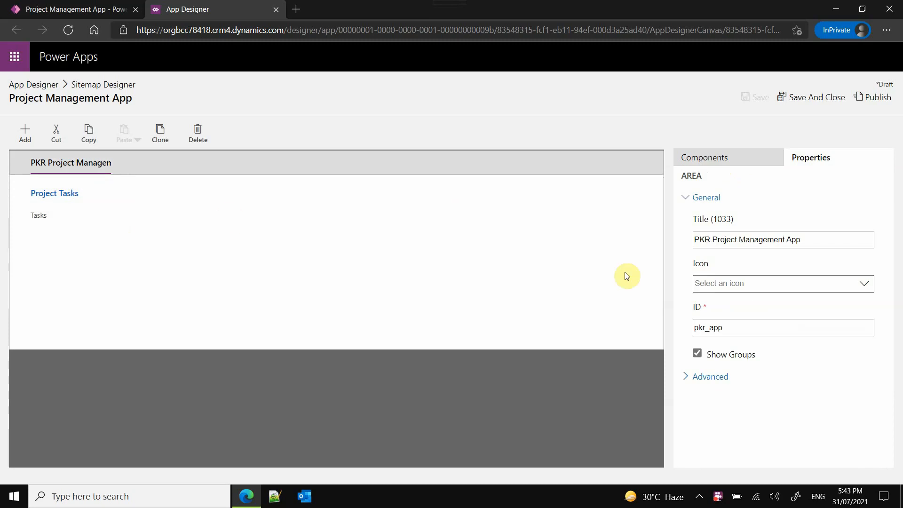
pyautogui.click(59, 222)
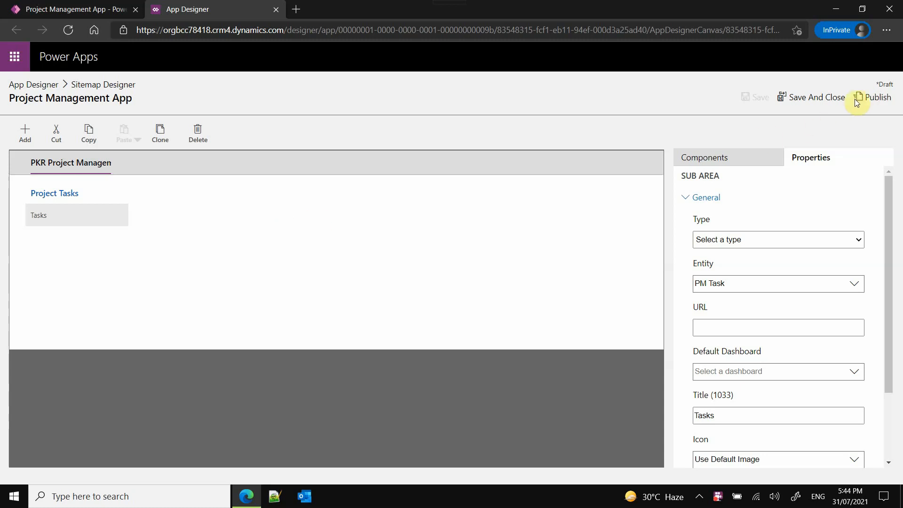
pyautogui.click(866, 100)
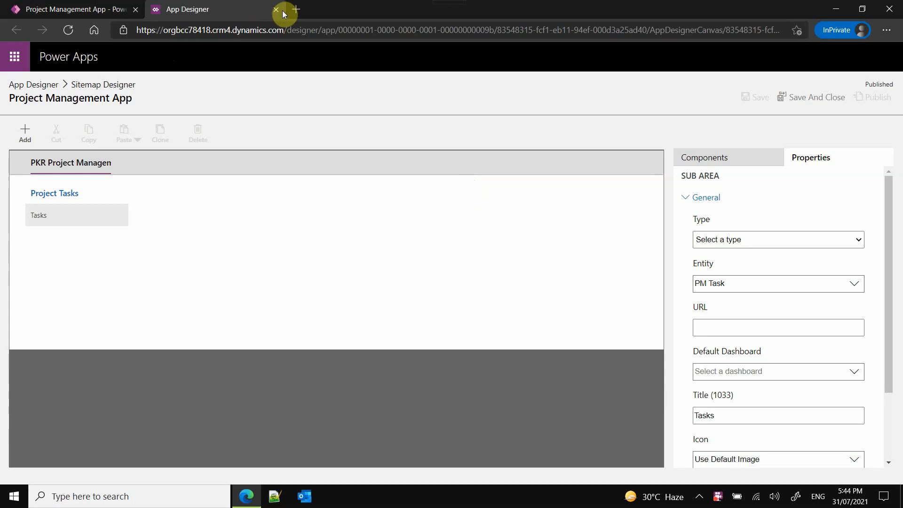
# - Close the Sitemap Designer and reopen the Project Management App in the classic App Designer
pyautogui.click(278, 9)
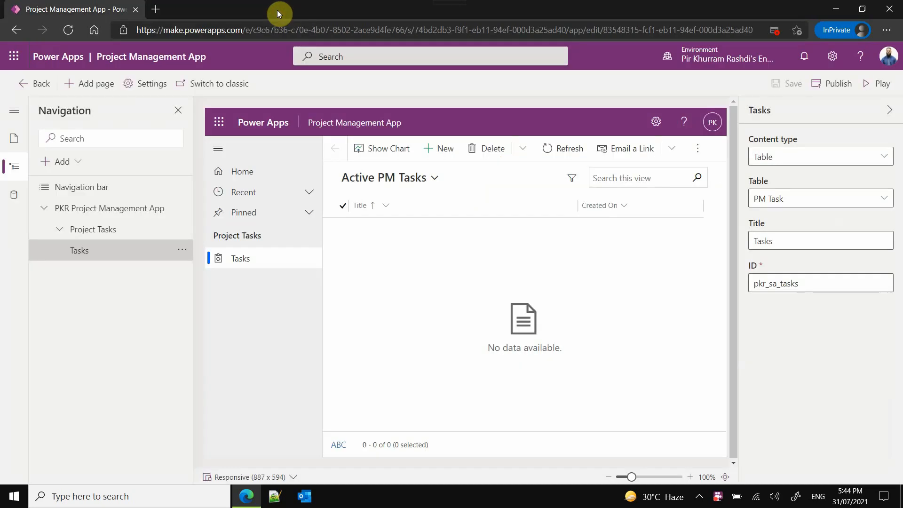
pyautogui.click(216, 84)
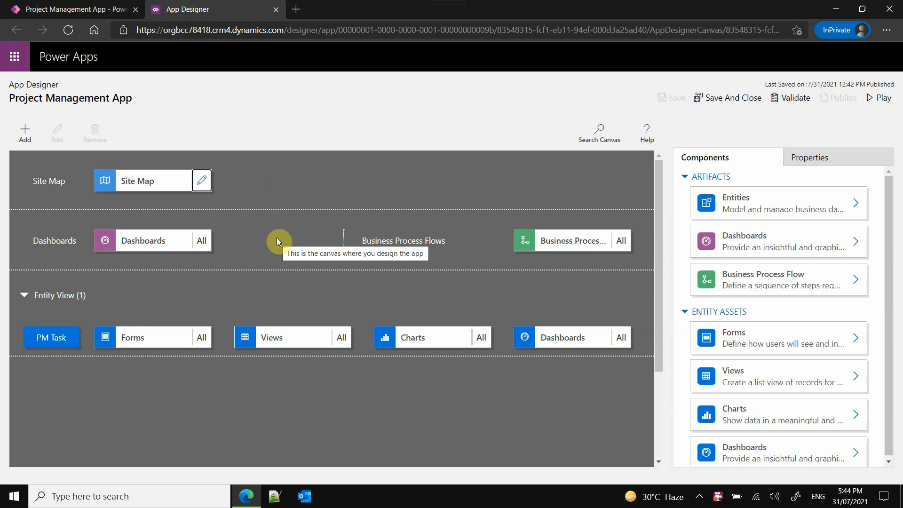
pyautogui.click(273, 180)
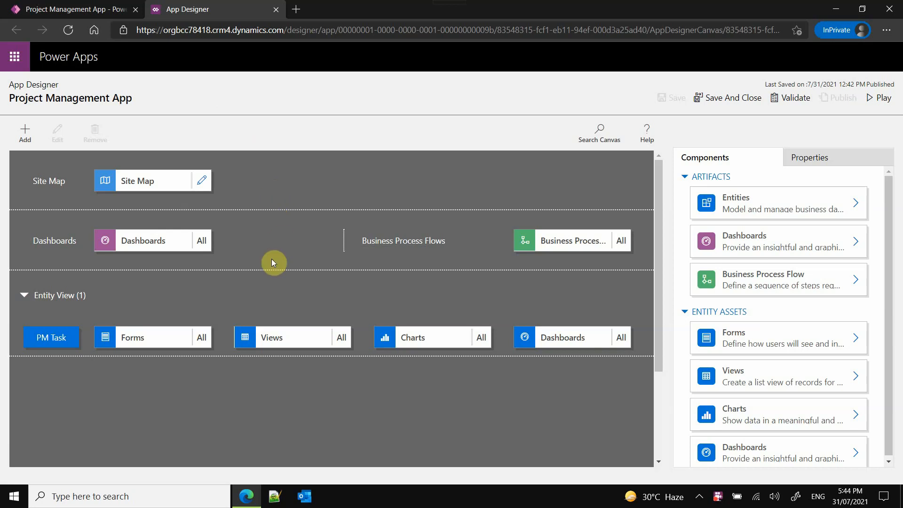
# - Limit the PM Task forms to the Information main form and open that form in a maximized editor
pyautogui.click(173, 343)
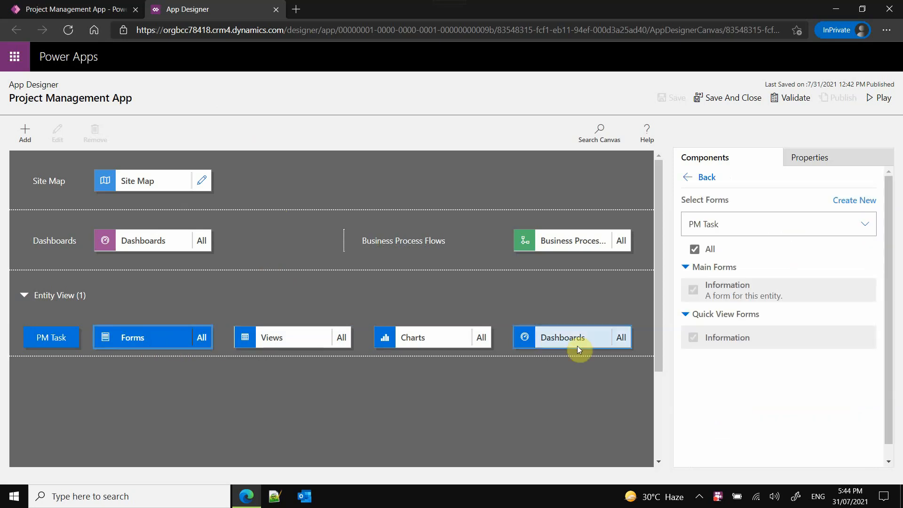
pyautogui.click(694, 248)
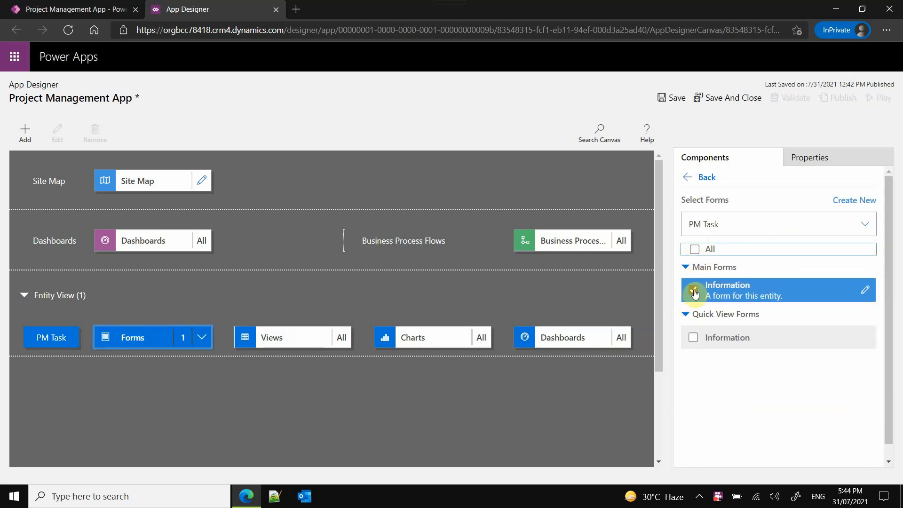
pyautogui.click(864, 294)
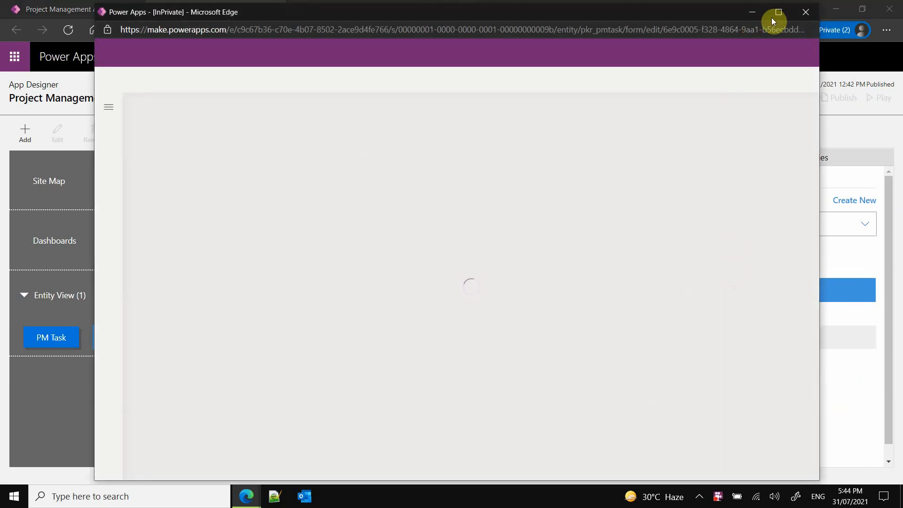
pyautogui.click(775, 14)
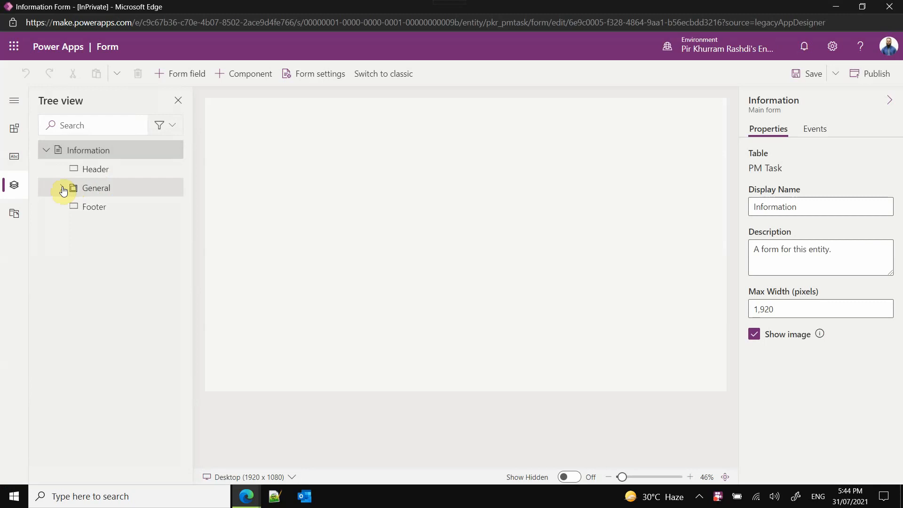
# - Expand the form's General tab and section in the tree, and dismiss the header density and footer notices
pyautogui.click(63, 189)
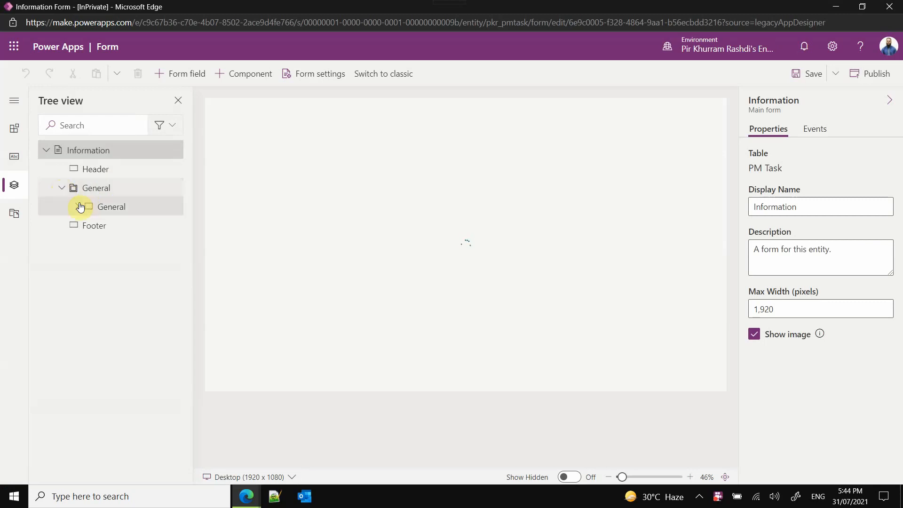
pyautogui.click(77, 207)
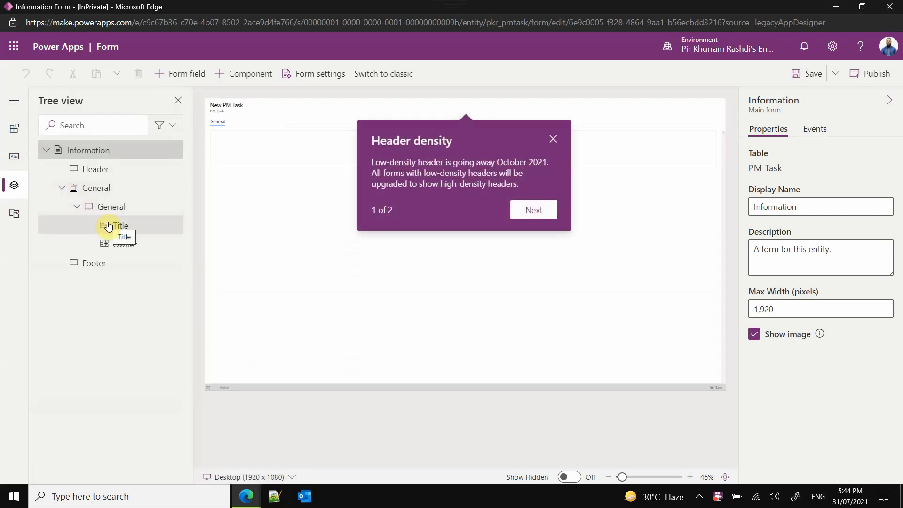
pyautogui.moveTo(501, 162); pyautogui.dragTo(549, 182)
pyautogui.click(539, 199)
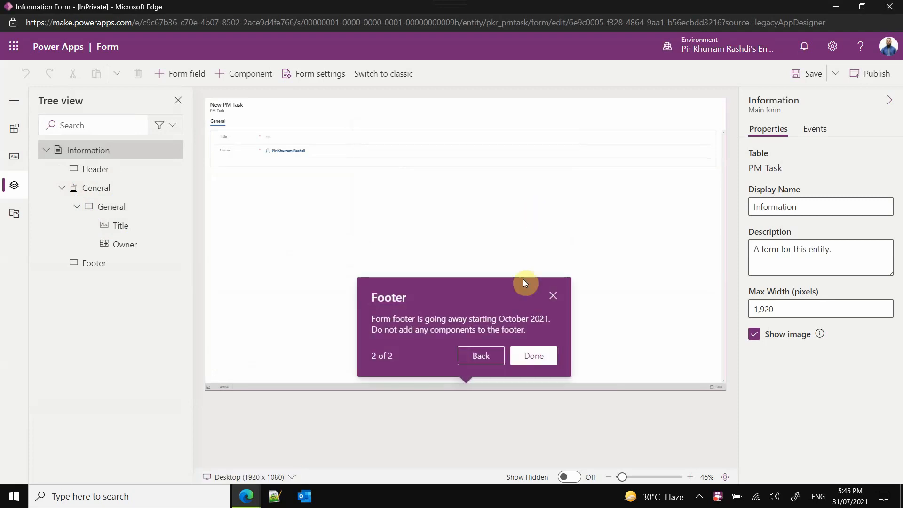
pyautogui.moveTo(413, 319); pyautogui.dragTo(531, 333)
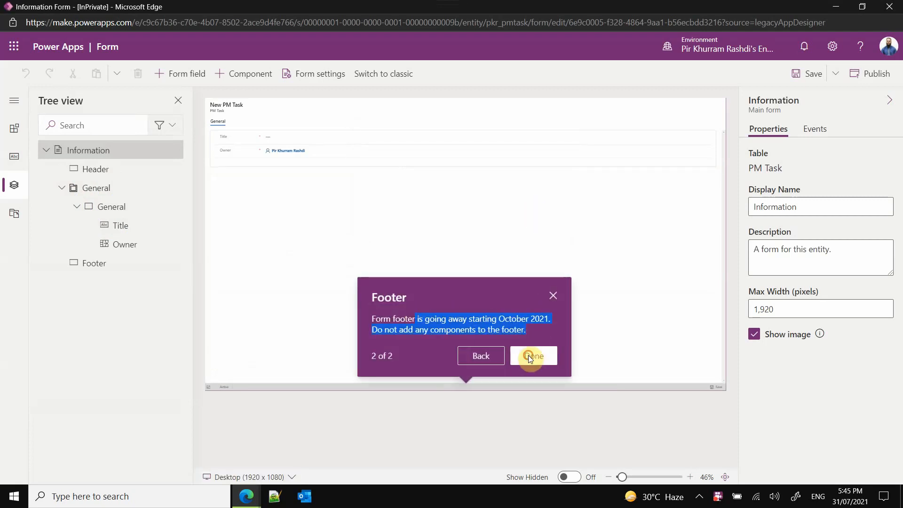
pyautogui.click(528, 354)
# - Add the Description column to the form's General section between Title and Owner
pyautogui.click(635, 476)
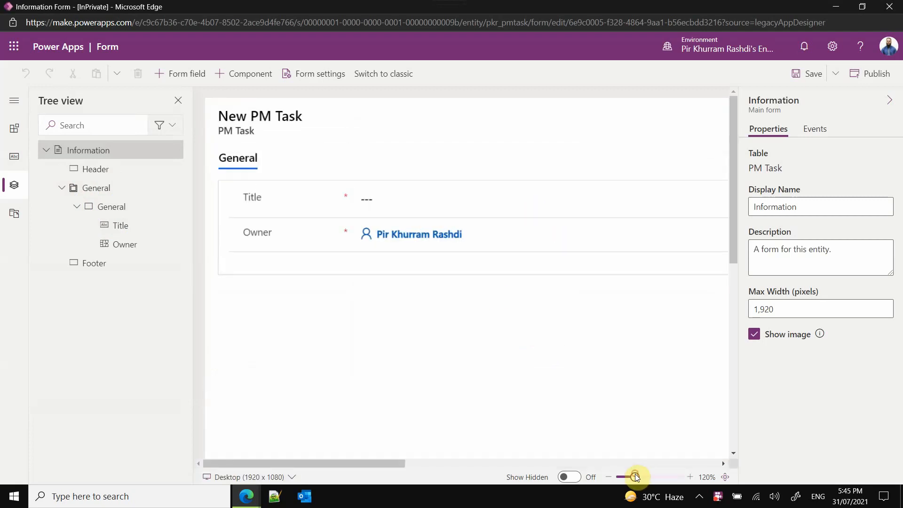
pyautogui.click(633, 478)
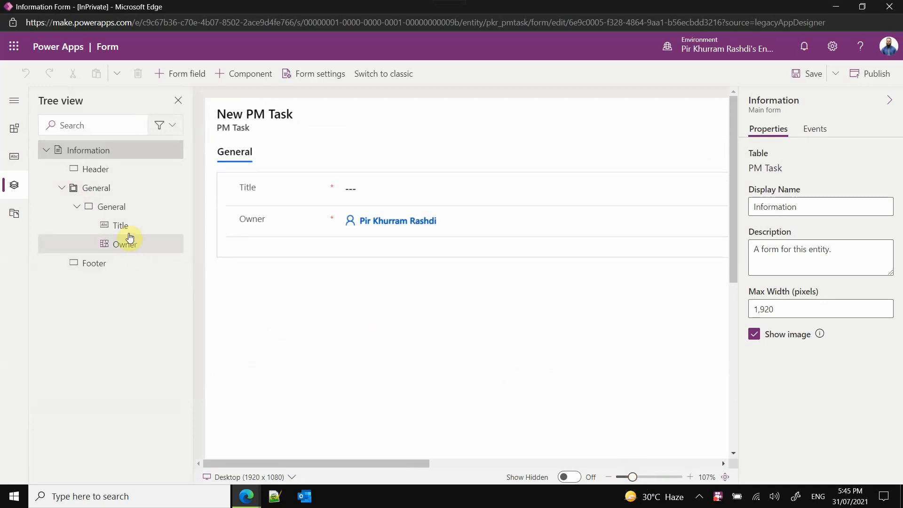
pyautogui.click(5, 162)
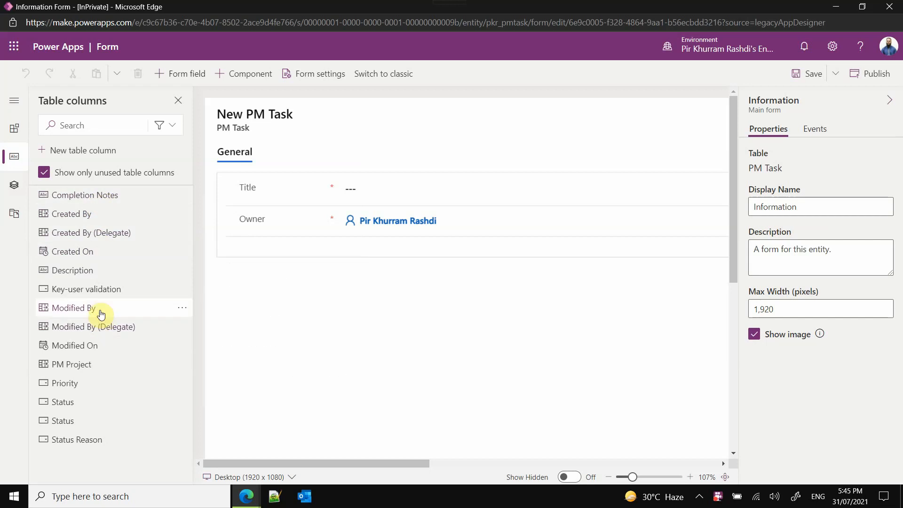
pyautogui.moveTo(99, 276)
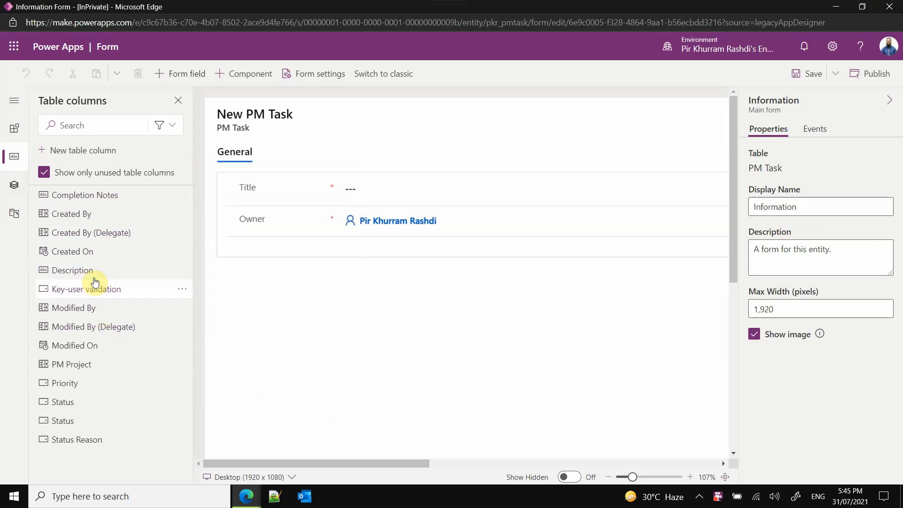
pyautogui.moveTo(141, 275); pyautogui.dragTo(342, 209)
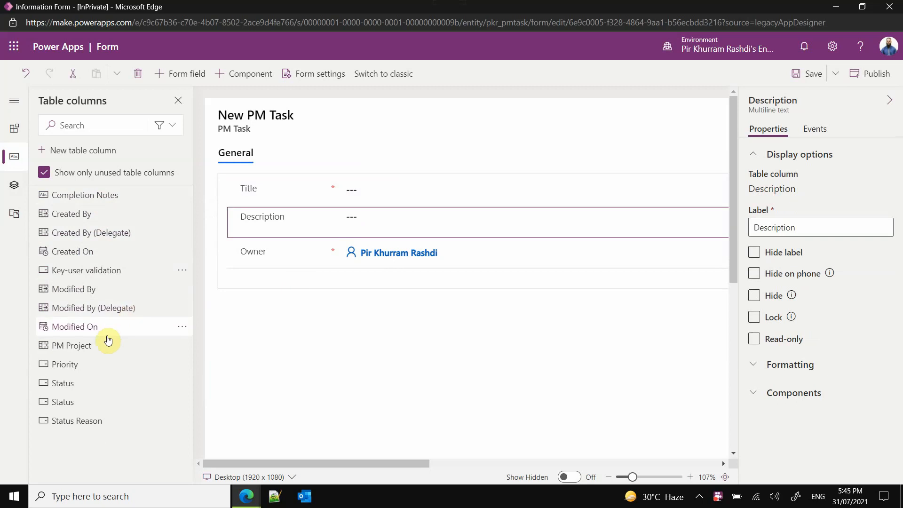
# - Add the Priority and Status columns to the form's General section, one after the other between Description and Owner
pyautogui.moveTo(104, 345)
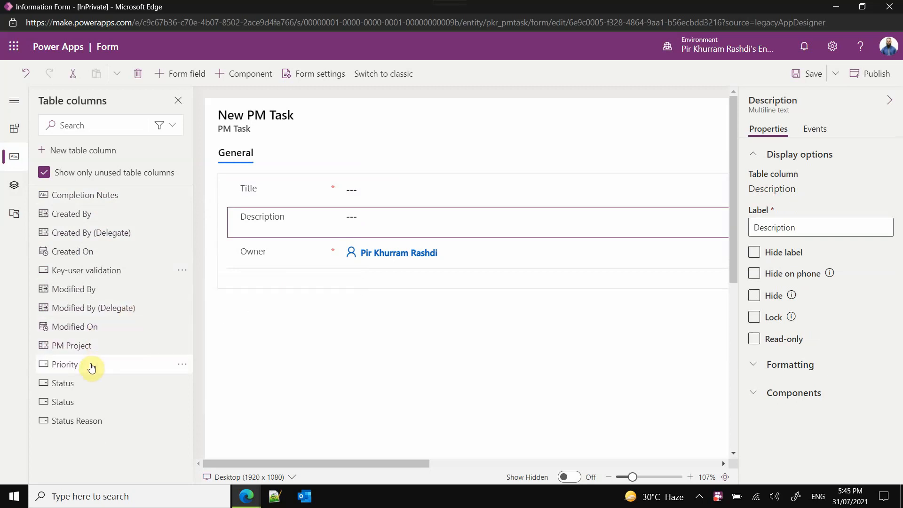
pyautogui.moveTo(92, 367)
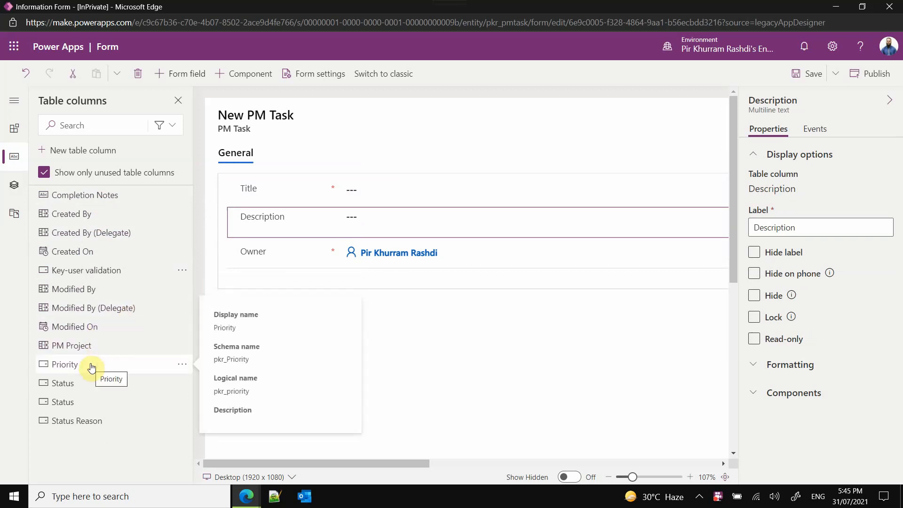
pyautogui.moveTo(92, 367); pyautogui.dragTo(276, 242)
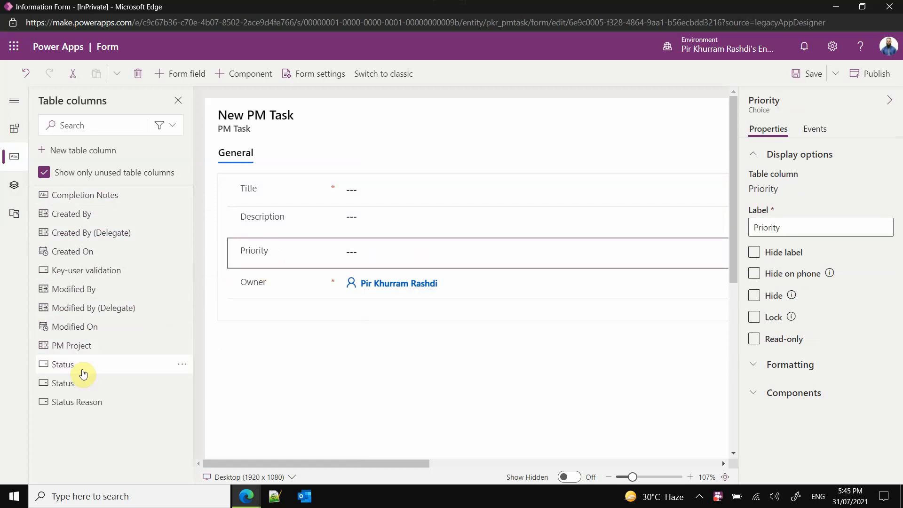
pyautogui.moveTo(82, 372)
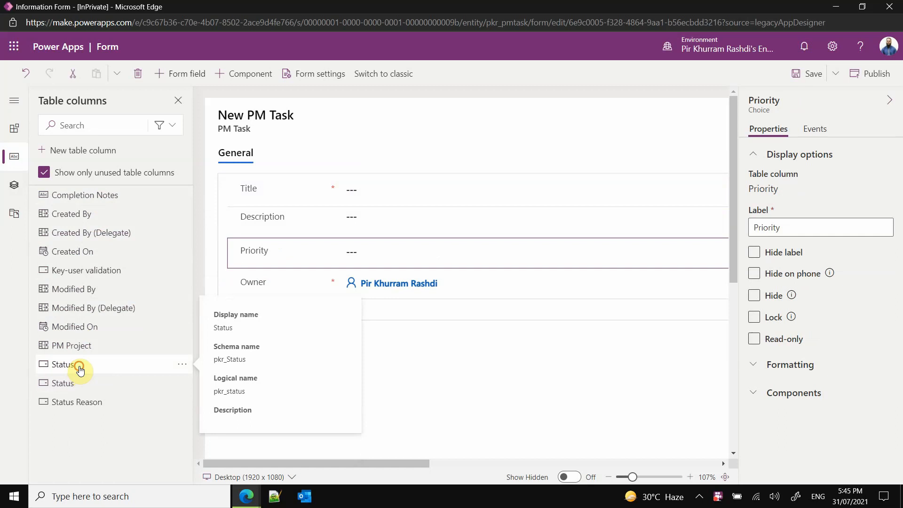
pyautogui.moveTo(81, 369); pyautogui.dragTo(275, 273)
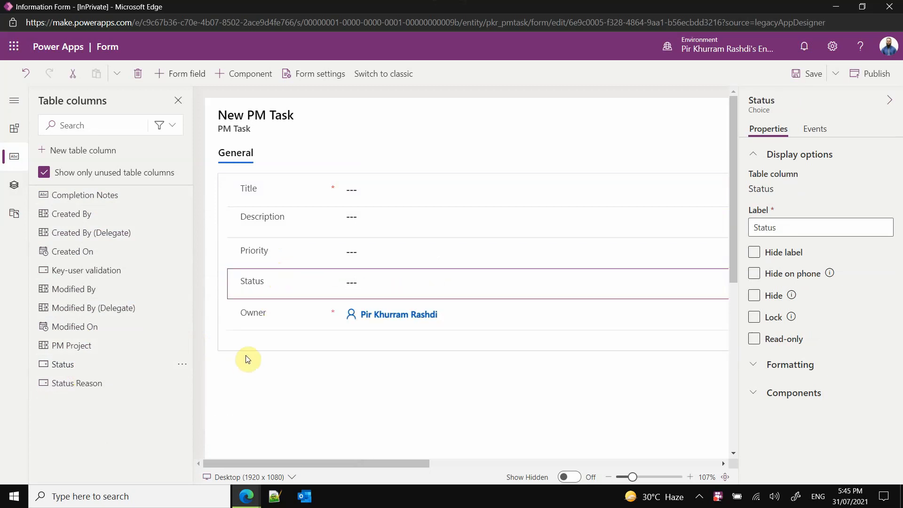
# - Add Key-user validation below Status, insert Completion Notes between those two fields, and save the form
pyautogui.moveTo(133, 386)
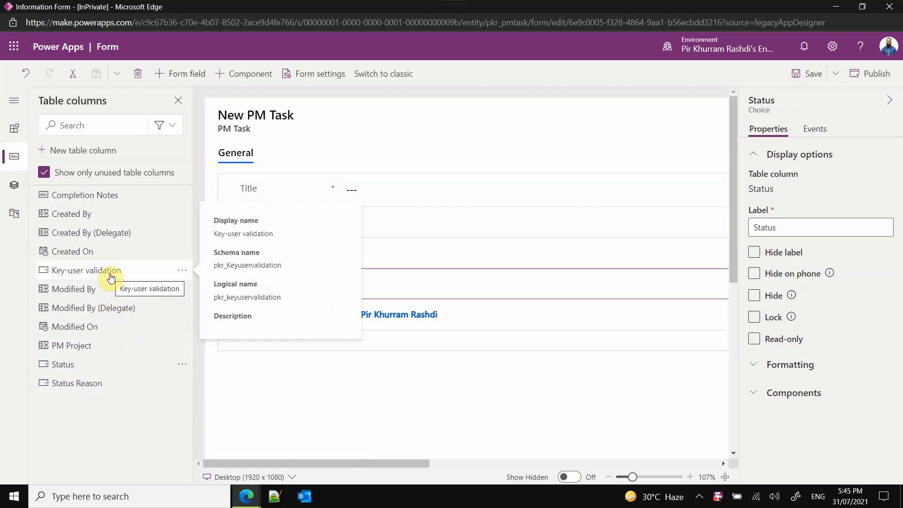
pyautogui.moveTo(111, 279); pyautogui.dragTo(263, 292)
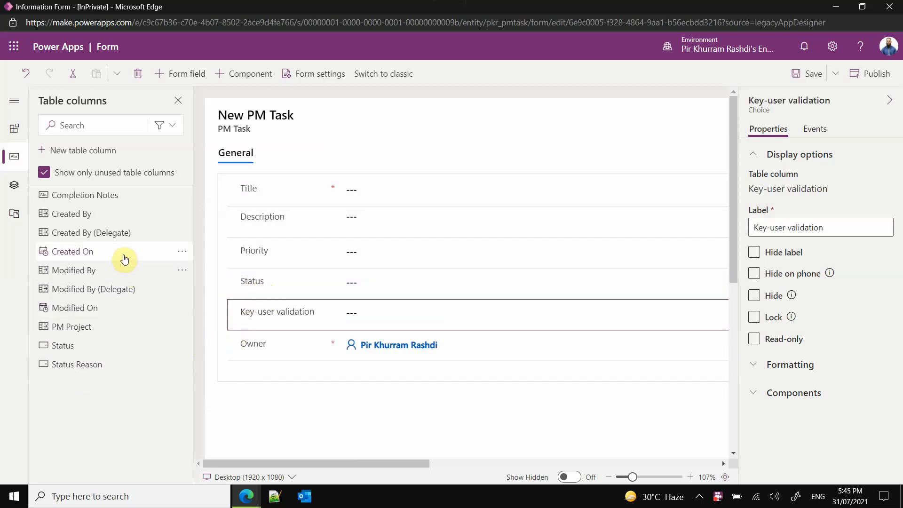
pyautogui.moveTo(122, 201); pyautogui.dragTo(262, 294)
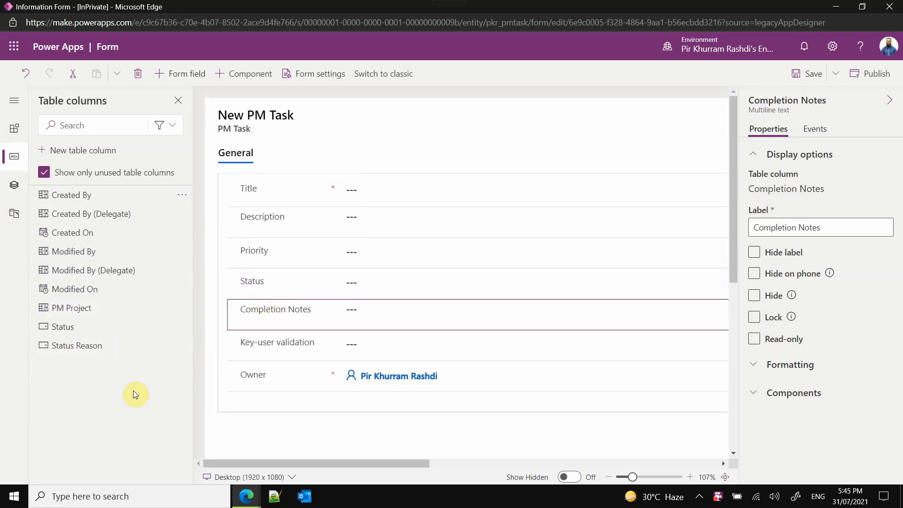
pyautogui.click(798, 75)
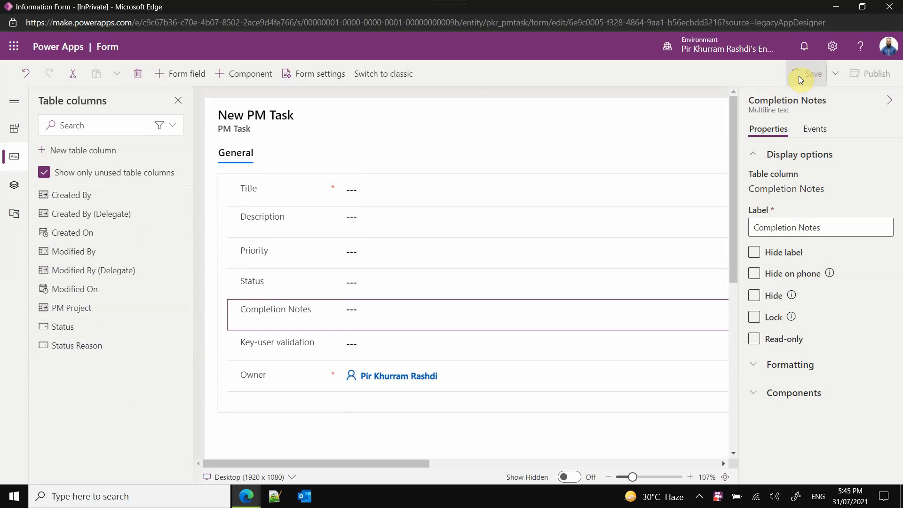
pyautogui.moveTo(353, 462)
pyautogui.mouseDown()
pyautogui.moveTo(655, 468)
pyautogui.moveTo(336, 464)
pyautogui.mouseUp()
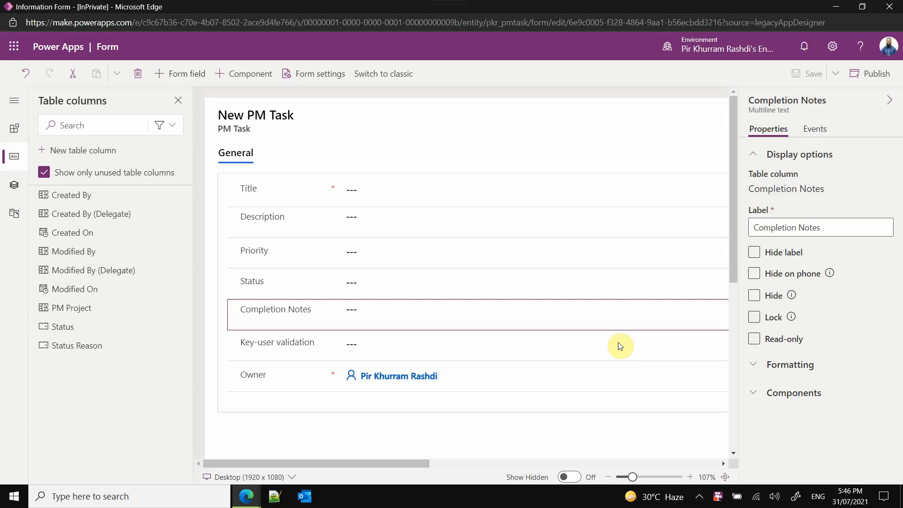
# - Add the PM Project lookup between Key-user validation and Owner, review its properties, then save the form and close its editor
pyautogui.moveTo(103, 310)
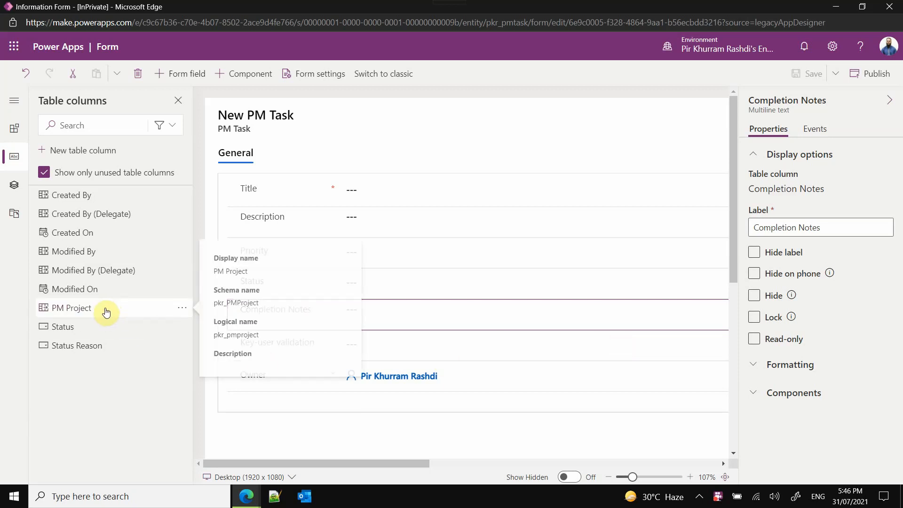
pyautogui.moveTo(81, 312)
pyautogui.mouseDown()
pyautogui.moveTo(207, 359)
pyautogui.moveTo(258, 360)
pyautogui.mouseUp()
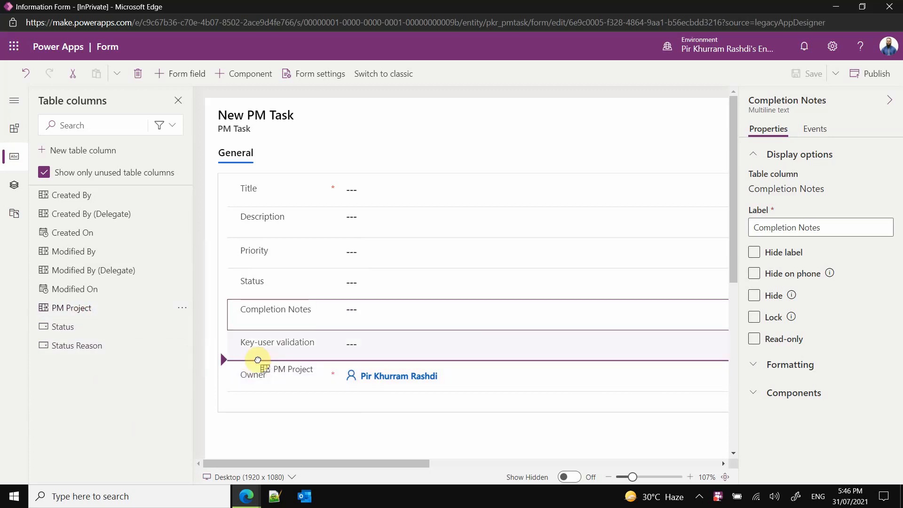
pyautogui.moveTo(258, 360); pyautogui.dragTo(257, 363)
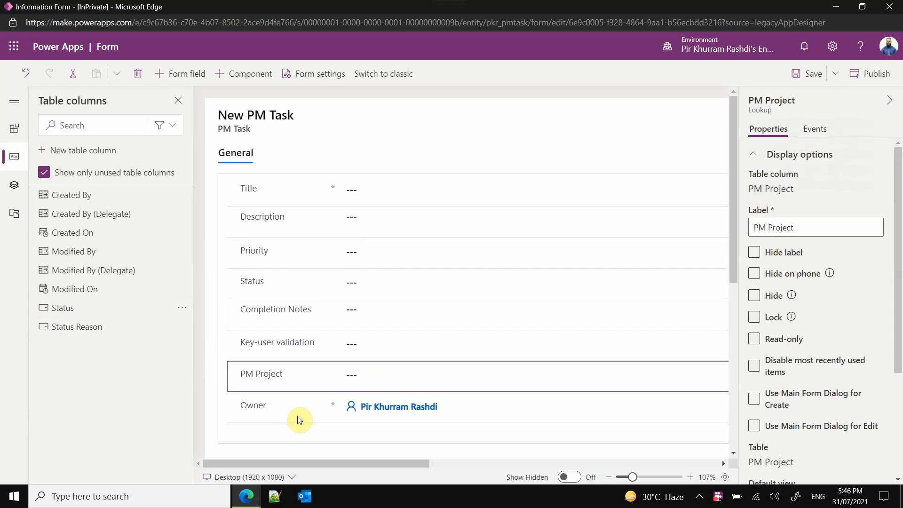
pyautogui.moveTo(733, 243); pyautogui.dragTo(738, 260)
pyautogui.moveTo(896, 230); pyautogui.dragTo(892, 350)
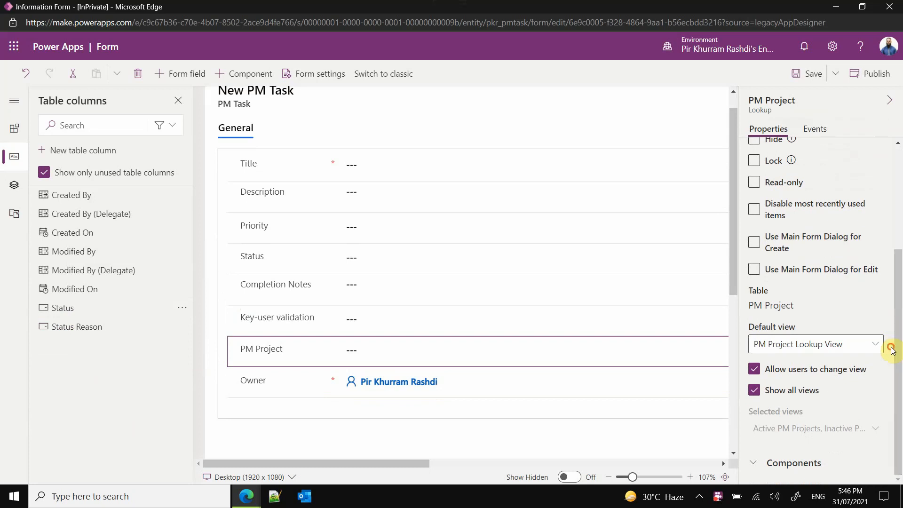
pyautogui.click(751, 463)
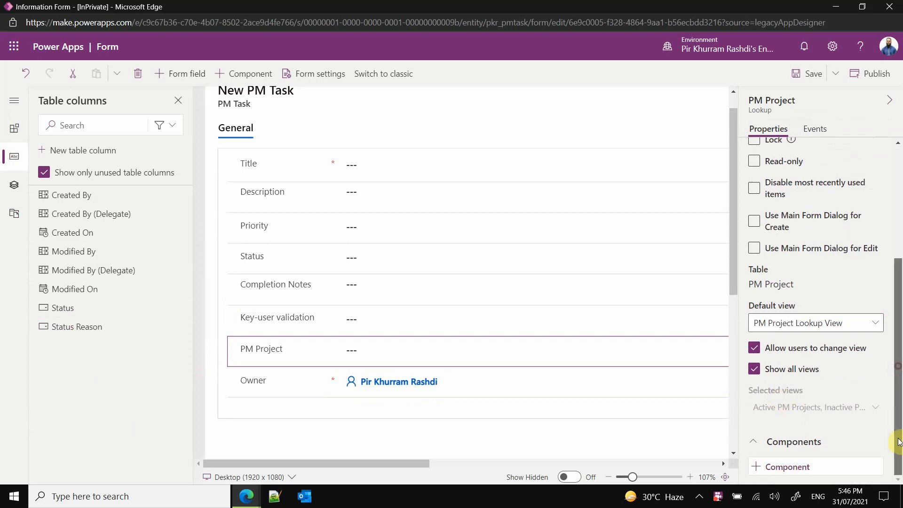
pyautogui.moveTo(898, 374); pyautogui.dragTo(898, 229)
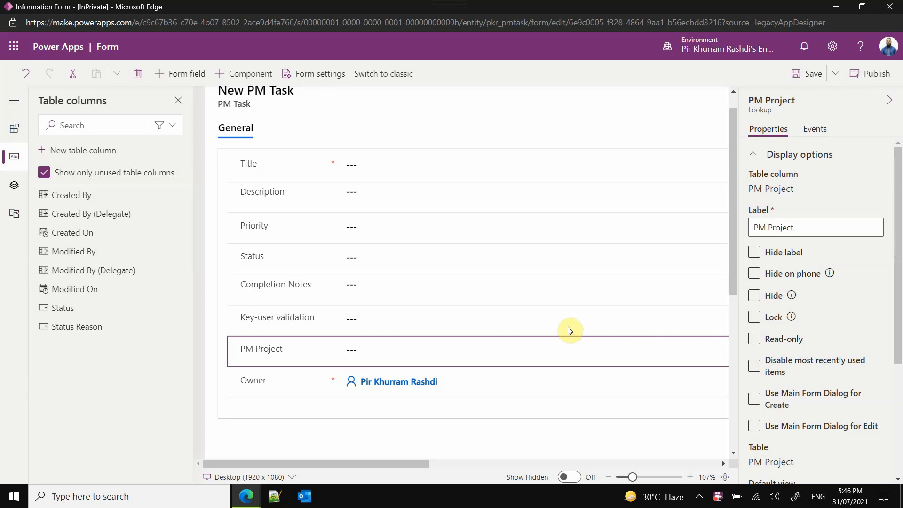
pyautogui.click(813, 77)
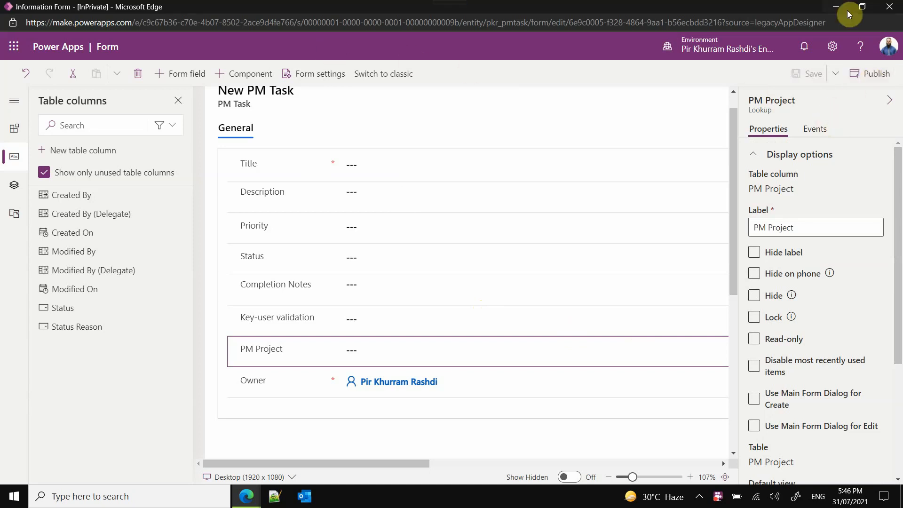
pyautogui.click(889, 6)
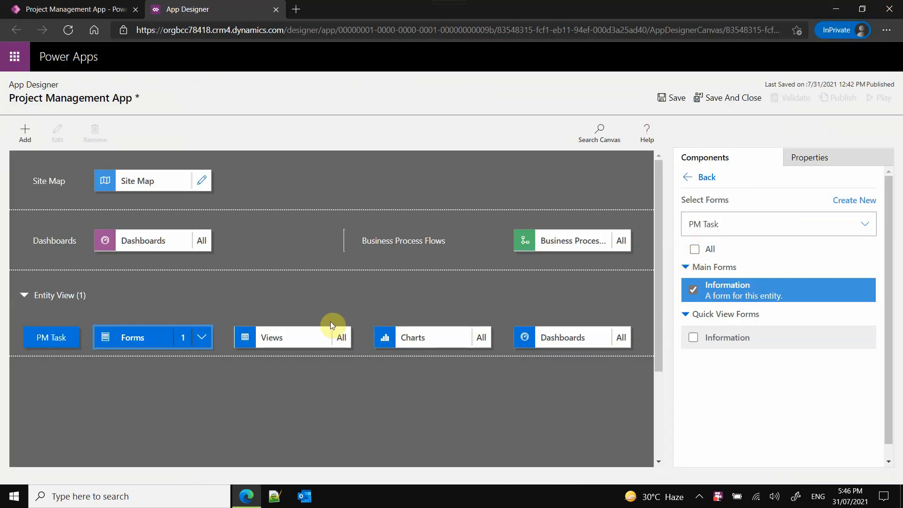
# - Limit the PM Task views to the Active PM Tasks public view and save the app
pyautogui.click(309, 341)
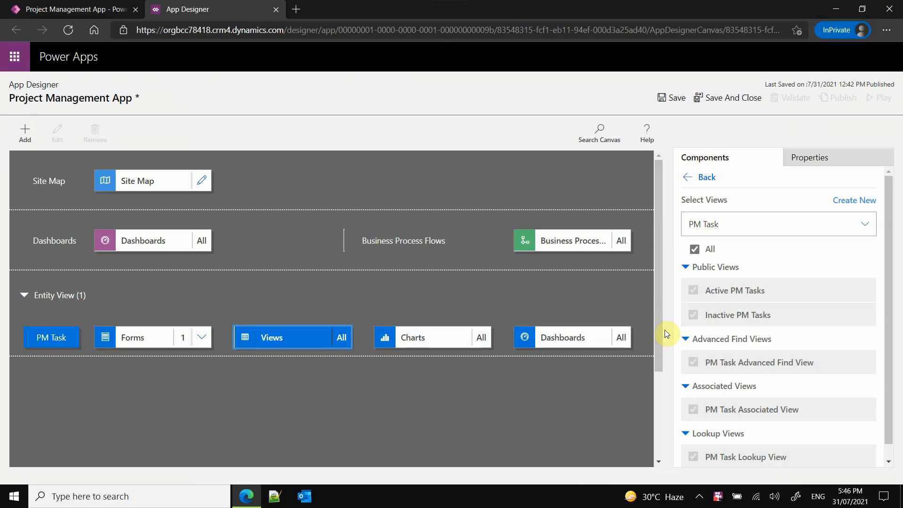
pyautogui.click(694, 249)
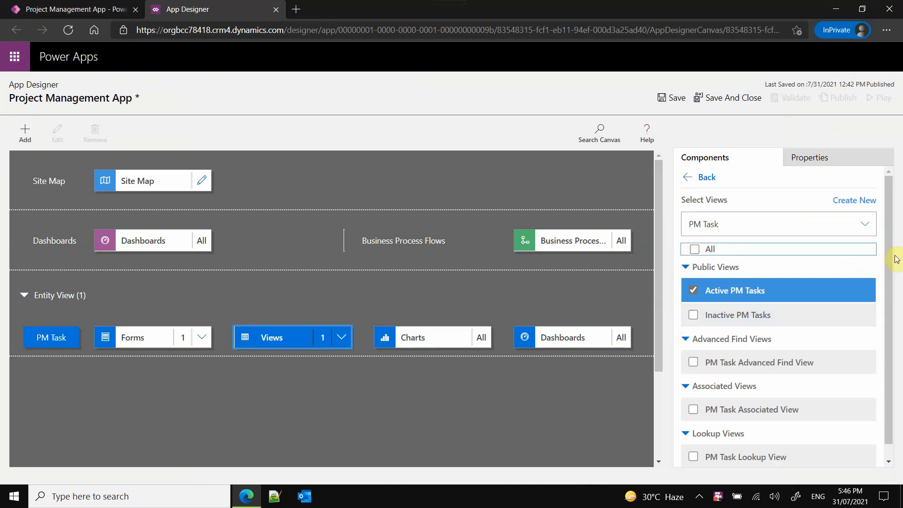
pyautogui.click(861, 203)
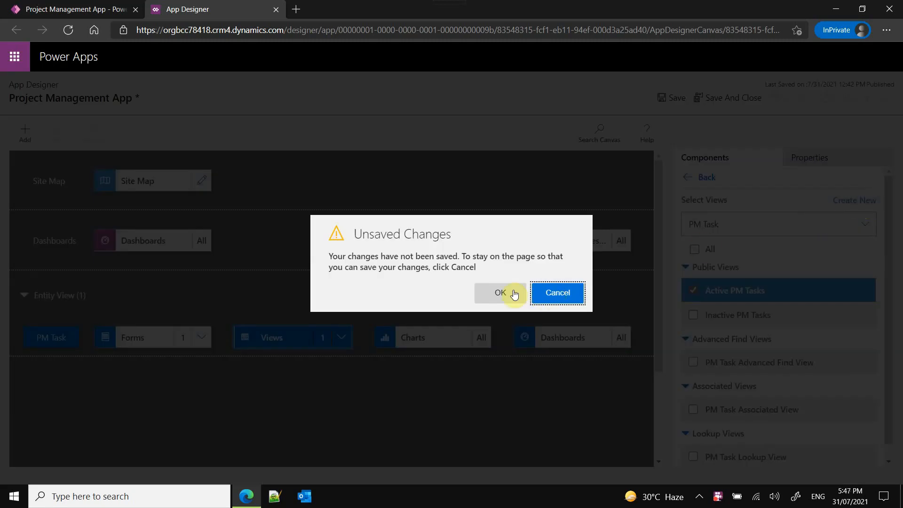
pyautogui.click(559, 295)
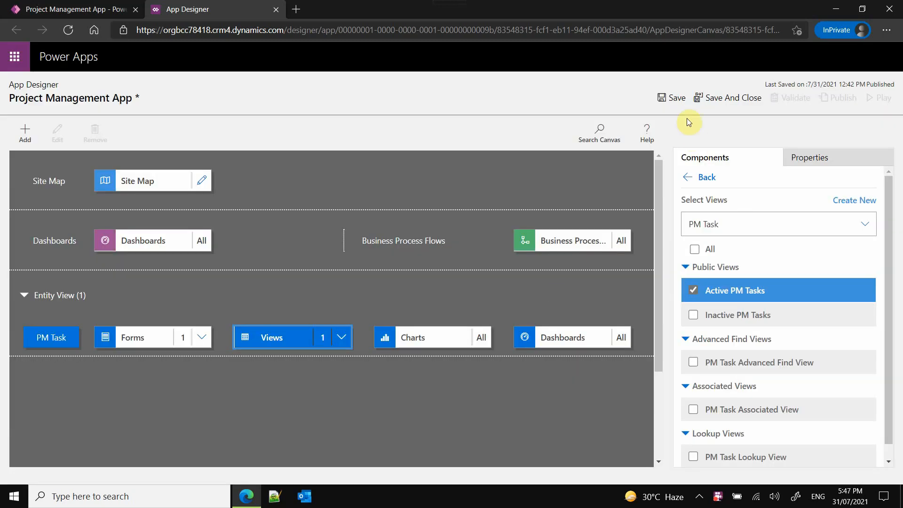
pyautogui.click(675, 101)
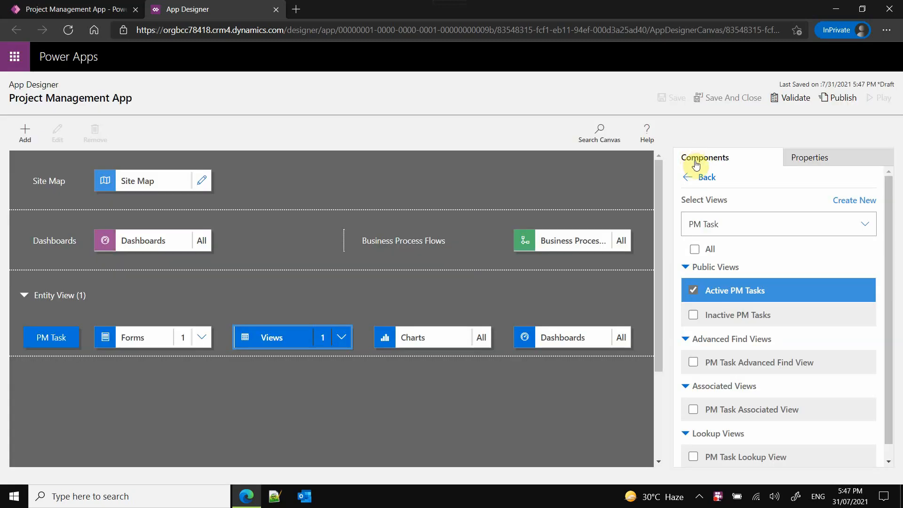
# - Create a new PM Task view and name it "Tasks in progress"
pyautogui.click(854, 200)
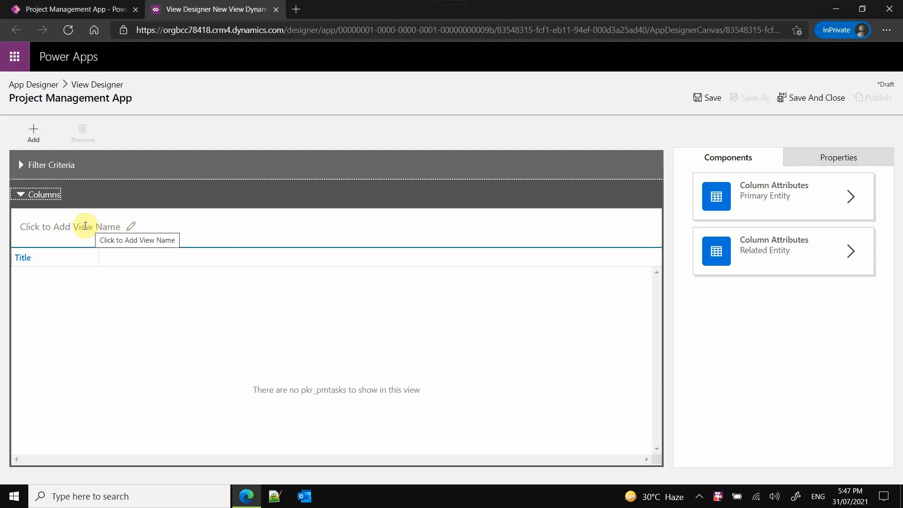
pyautogui.click(804, 162)
pyautogui.click(728, 239)
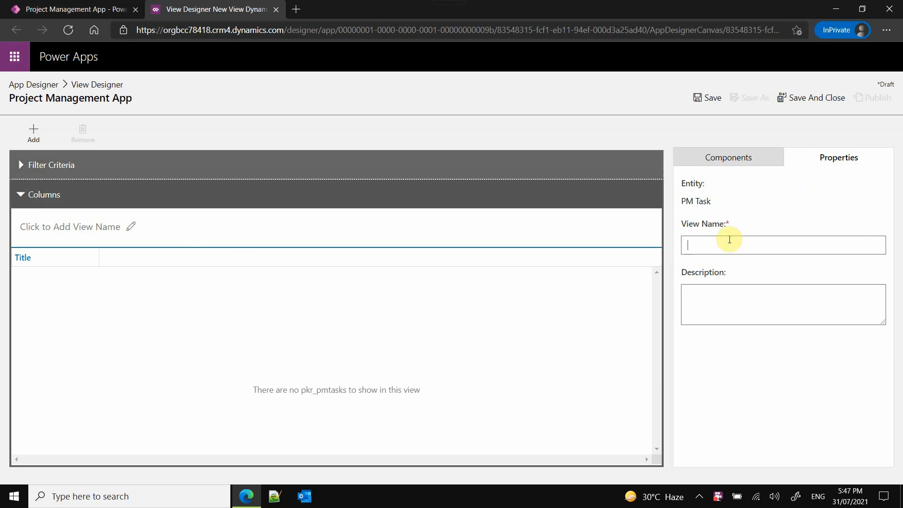
pyautogui.write('Tasks in p')
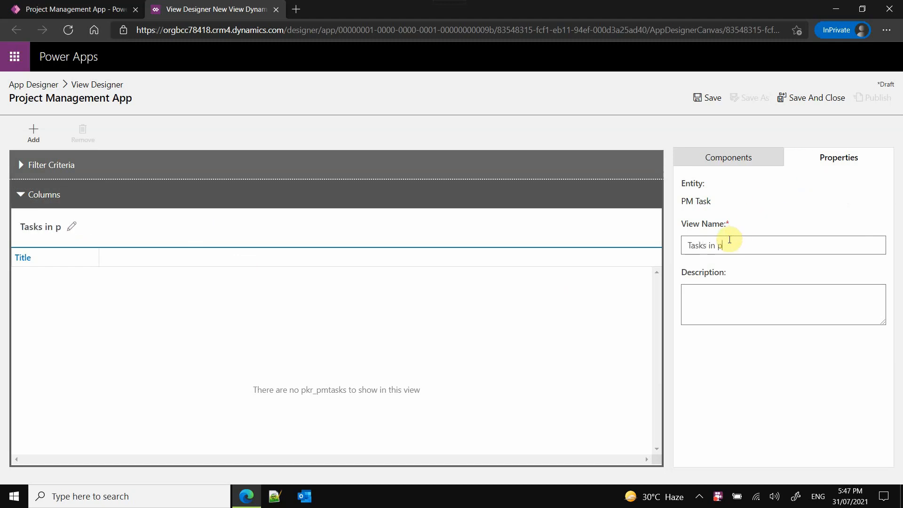
pyautogui.write('rogress')
# - Add a filter condition on the Status field to the view and check its available values without selecting any
pyautogui.click(63, 170)
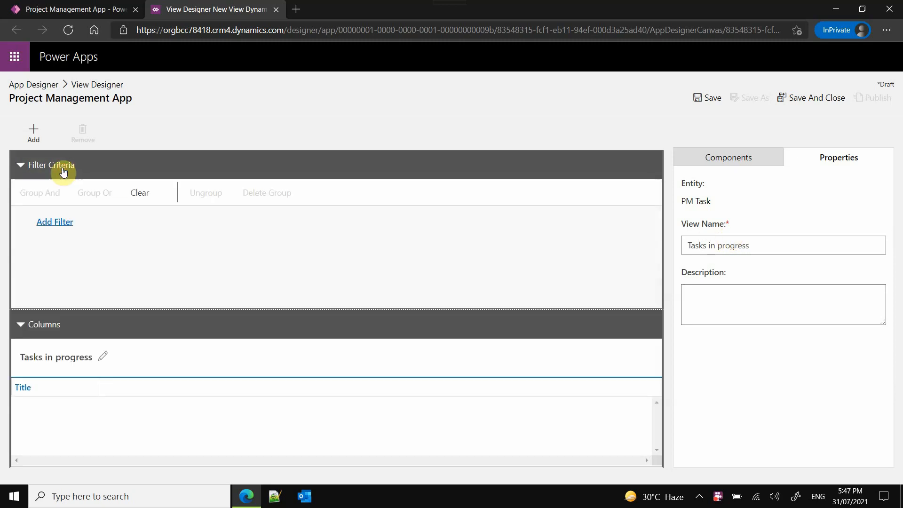
pyautogui.click(65, 223)
pyautogui.click(115, 221)
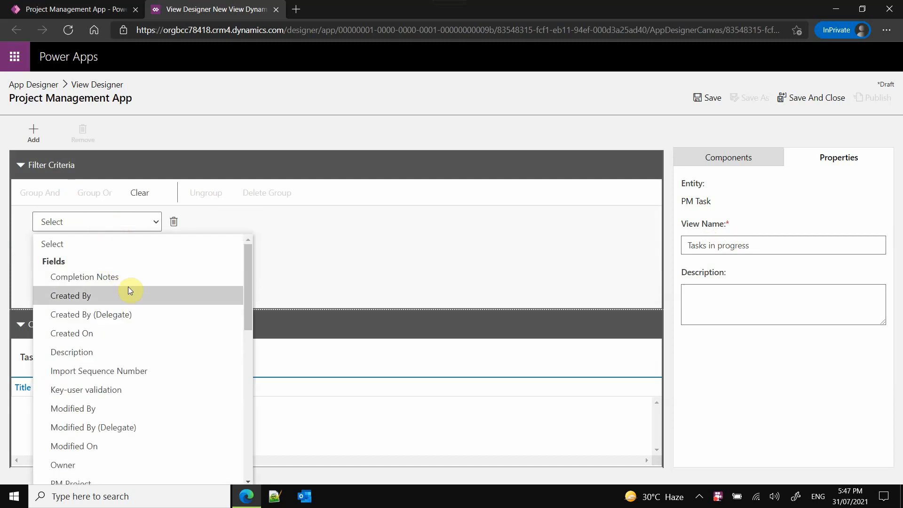
pyautogui.scroll(-2, 148, 328)
pyautogui.scroll(-1, 148, 328)
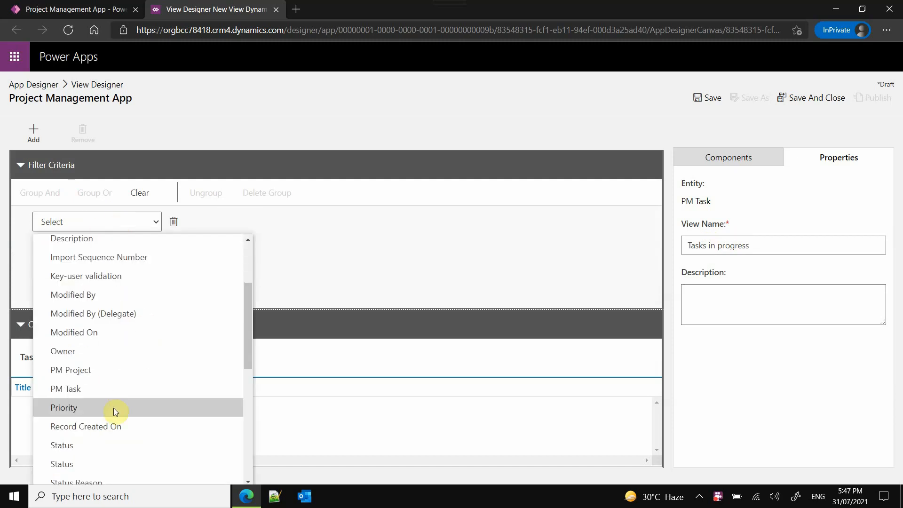
pyautogui.click(99, 445)
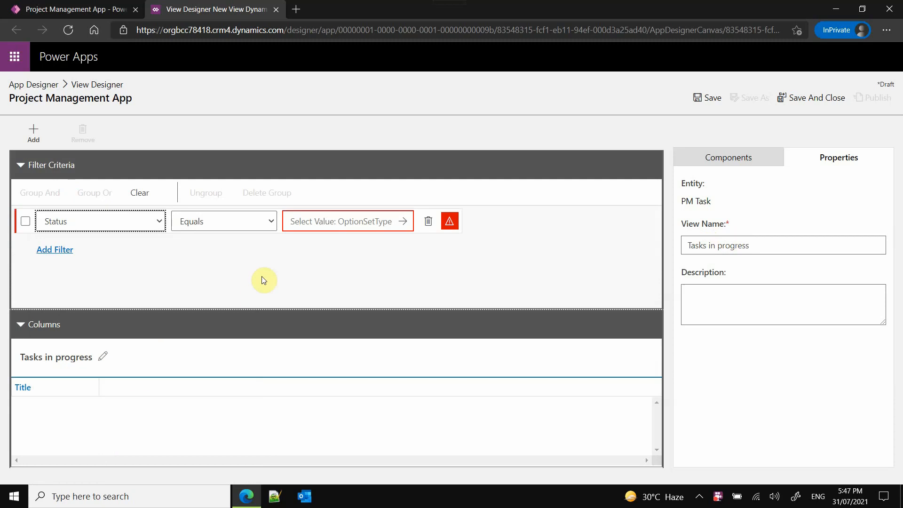
pyautogui.click(403, 221)
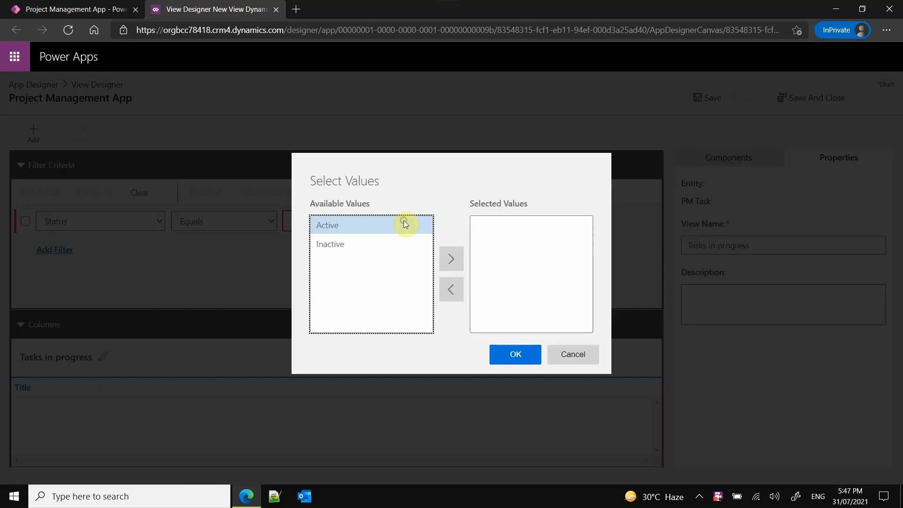
pyautogui.click(578, 354)
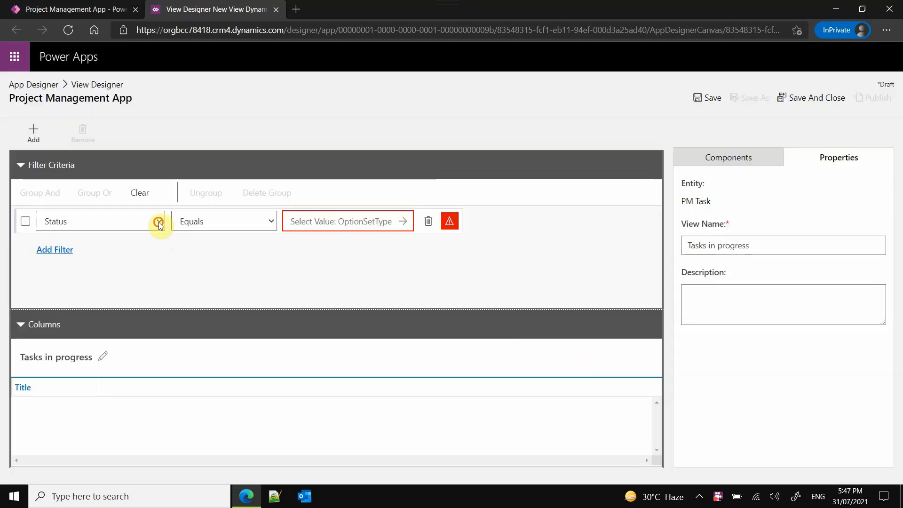
# - Reselect the first-listed Status field for the filter condition and set its operator to In
pyautogui.click(159, 221)
pyautogui.scroll(-2, 132, 364)
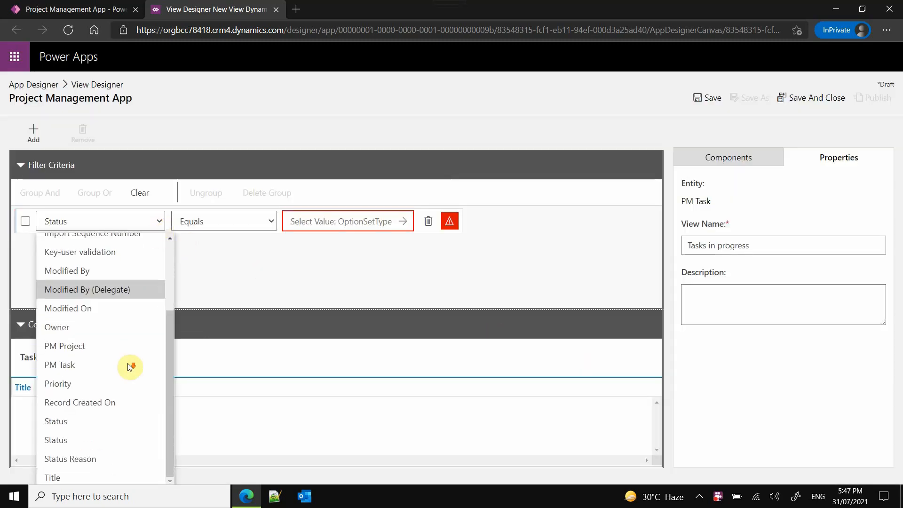
pyautogui.click(100, 421)
pyautogui.click(267, 221)
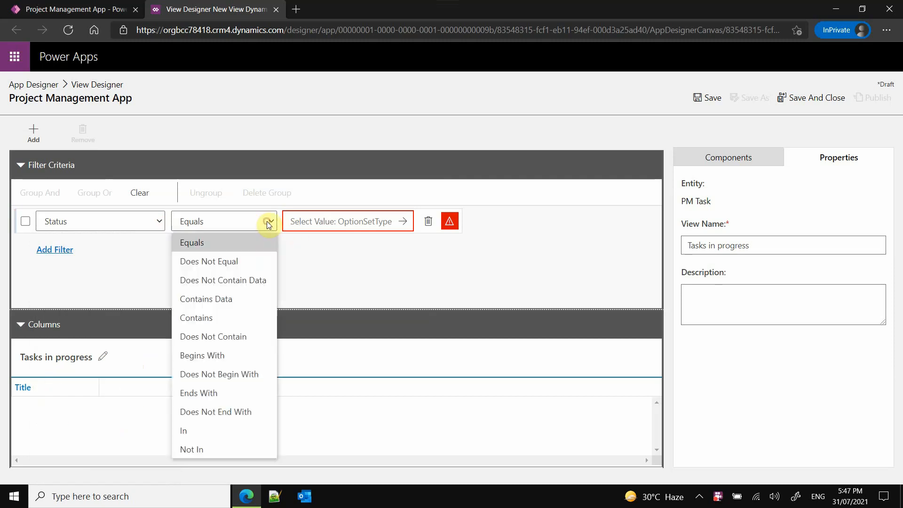
pyautogui.click(220, 430)
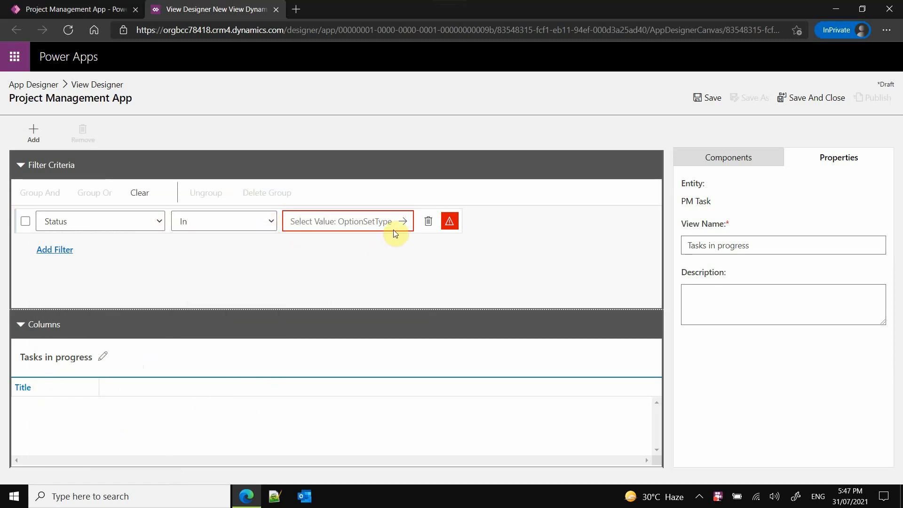
# - Set the Status filter values to New and In progress and save the "Tasks in progress" view
pyautogui.click(402, 221)
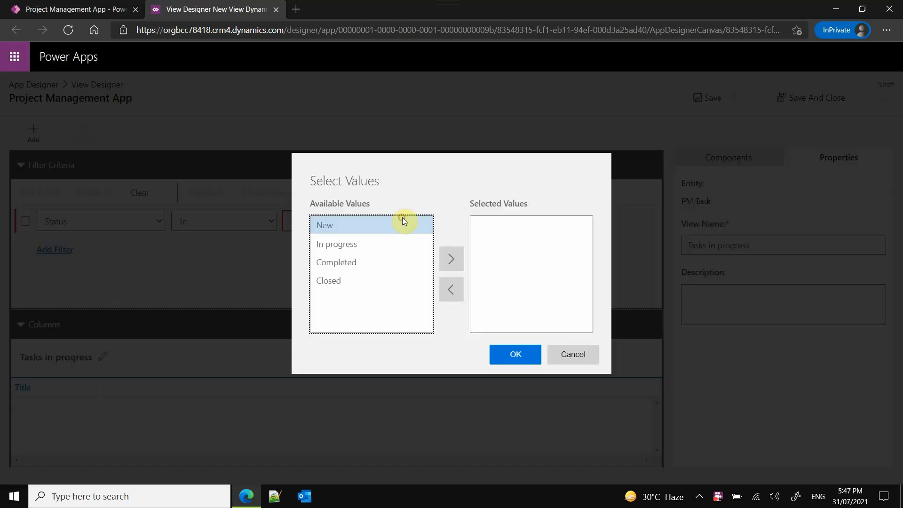
pyautogui.click(368, 228)
pyautogui.click(450, 259)
pyautogui.click(334, 227)
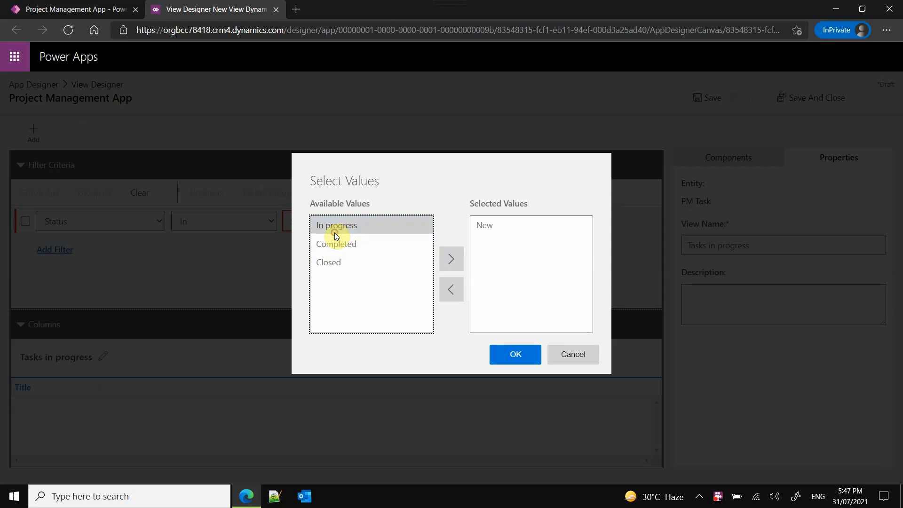
pyautogui.click(451, 259)
pyautogui.click(520, 356)
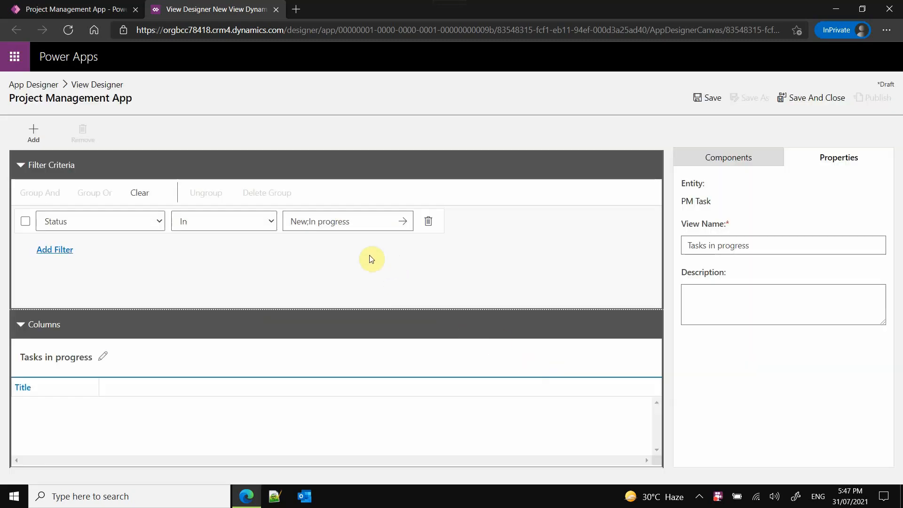
pyautogui.click(699, 103)
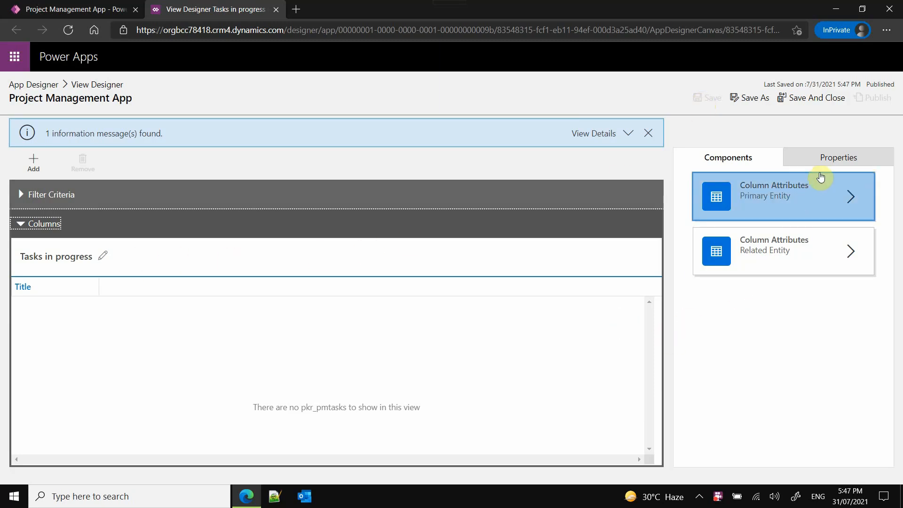
# - Add the PM Task Created On column after Title and sort the view by it in ascending order
pyautogui.click(822, 208)
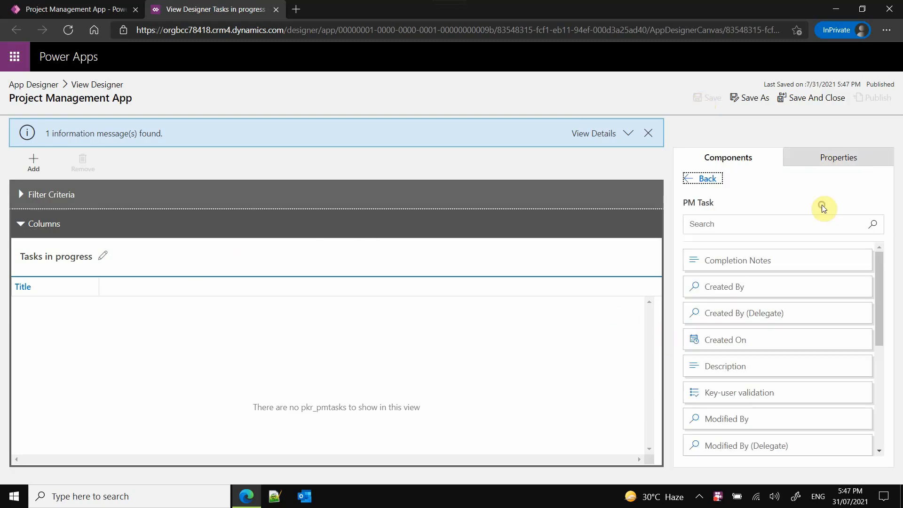
pyautogui.scroll(-2, 833, 323)
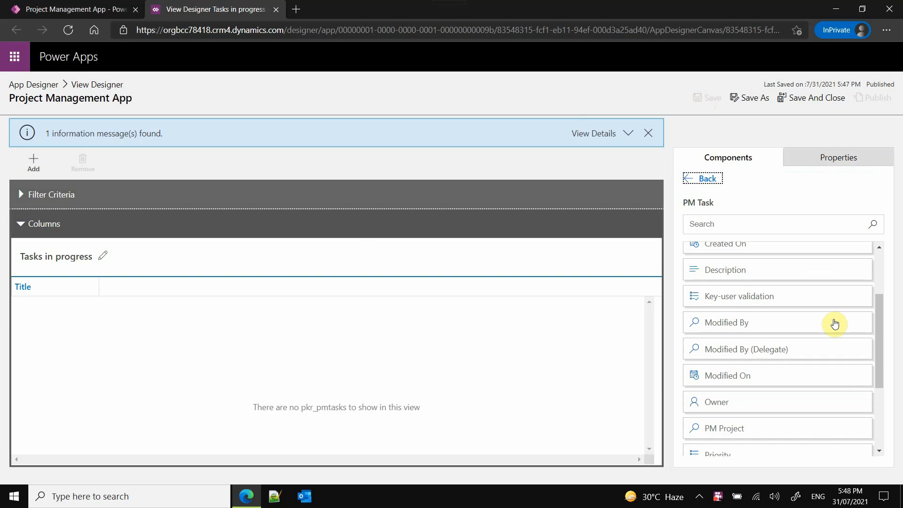
pyautogui.scroll(-3, 835, 324)
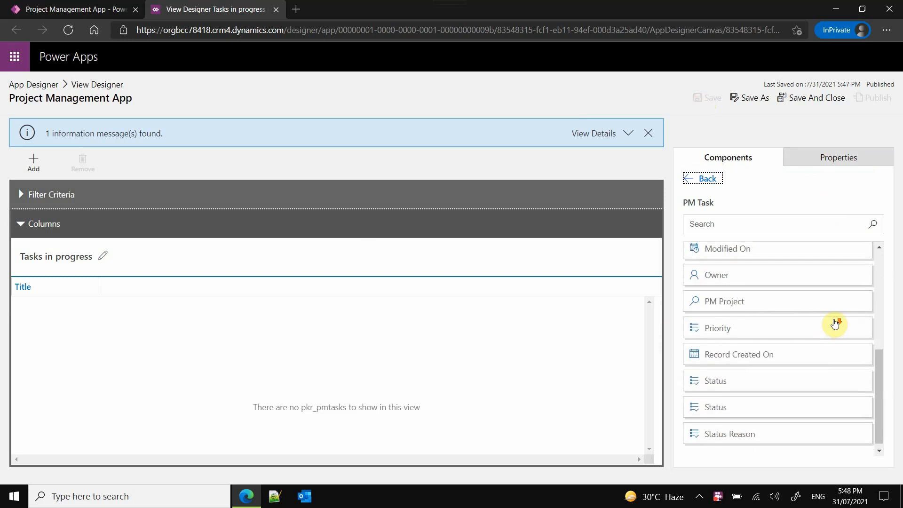
pyautogui.scroll(4, 834, 323)
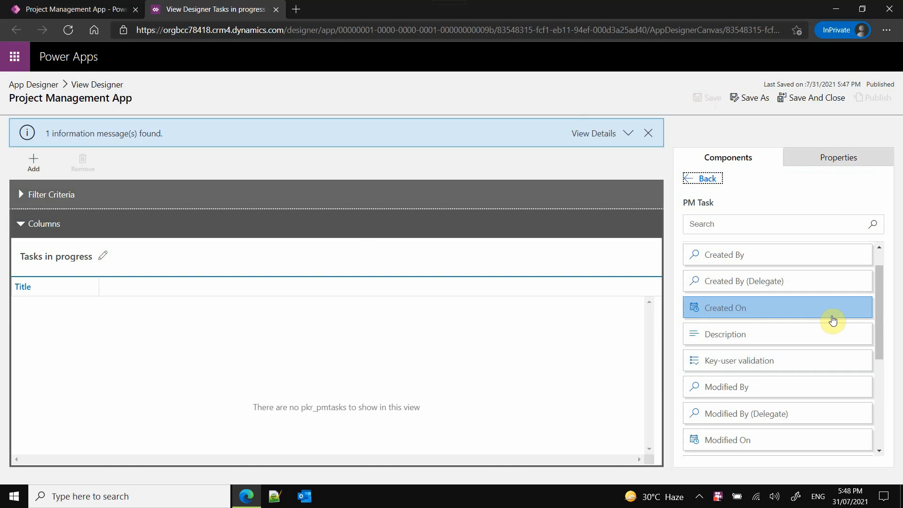
pyautogui.click(810, 312)
pyautogui.moveTo(721, 311); pyautogui.dragTo(468, 290)
pyautogui.click(169, 295)
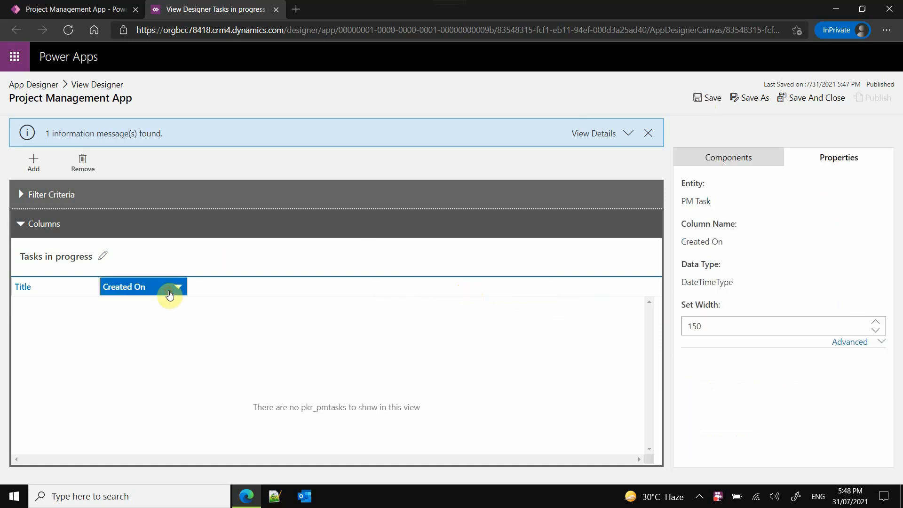
pyautogui.click(178, 289)
pyautogui.click(192, 324)
# - Insert the Description and Priority columns between Title and Created On in the view
pyautogui.click(750, 159)
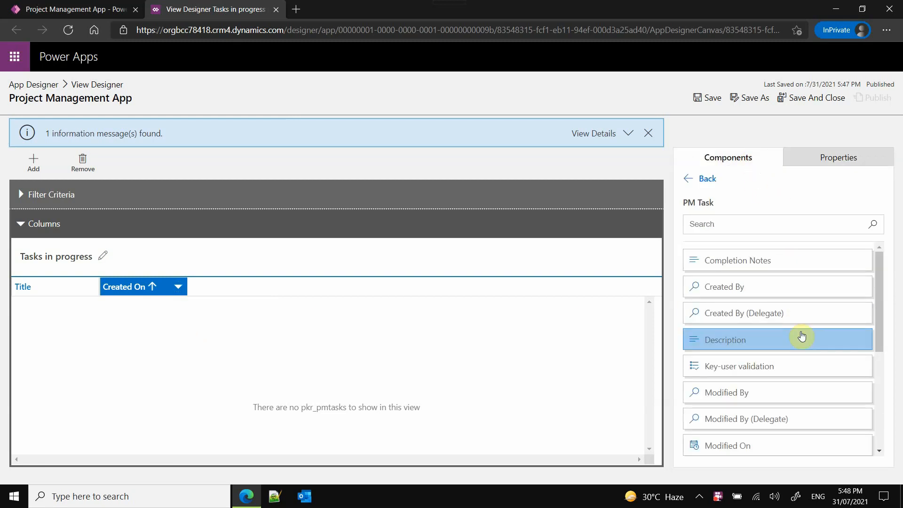
pyautogui.scroll(-1, 798, 331)
pyautogui.moveTo(771, 308)
pyautogui.mouseDown()
pyautogui.moveTo(303, 339)
pyautogui.moveTo(122, 288)
pyautogui.mouseUp()
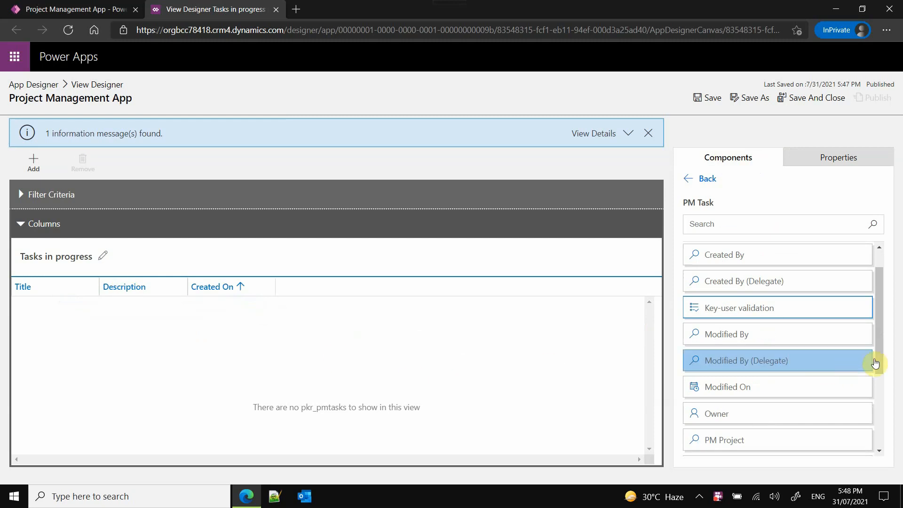
pyautogui.scroll(-2, 850, 401)
pyautogui.scroll(-2, 782, 385)
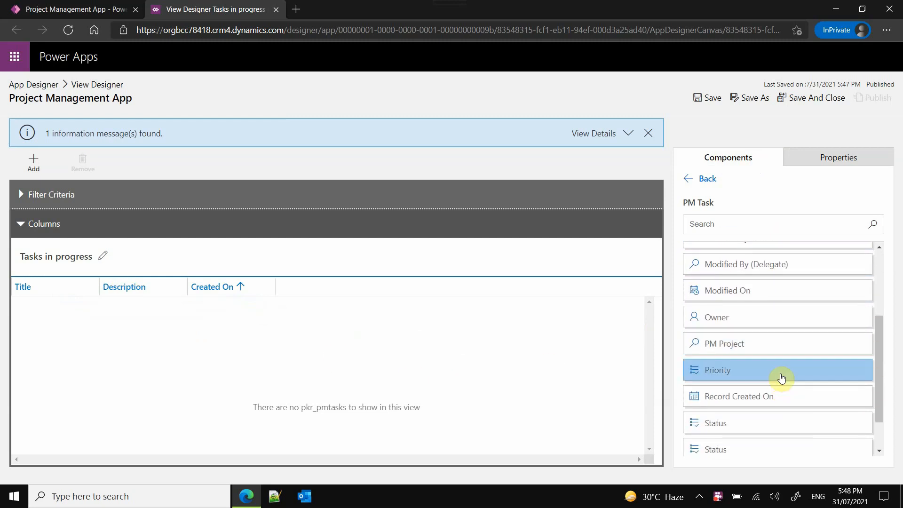
pyautogui.scroll(-1, 747, 352)
pyautogui.moveTo(750, 342); pyautogui.dragTo(199, 287)
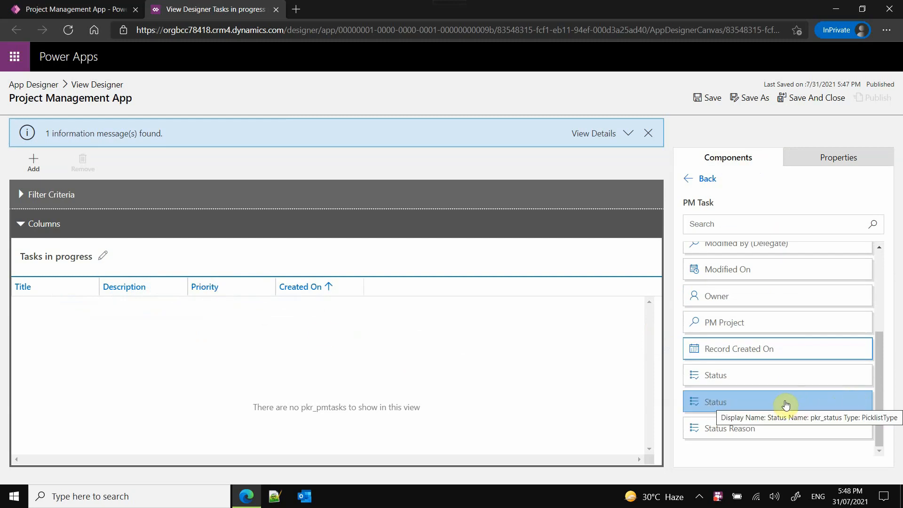
# - Insert the Status (pkr_status), PM Project and Owner columns between Priority and Created On
pyautogui.moveTo(785, 403)
pyautogui.mouseDown()
pyautogui.moveTo(558, 395)
pyautogui.moveTo(222, 313)
pyautogui.moveTo(281, 294)
pyautogui.mouseUp()
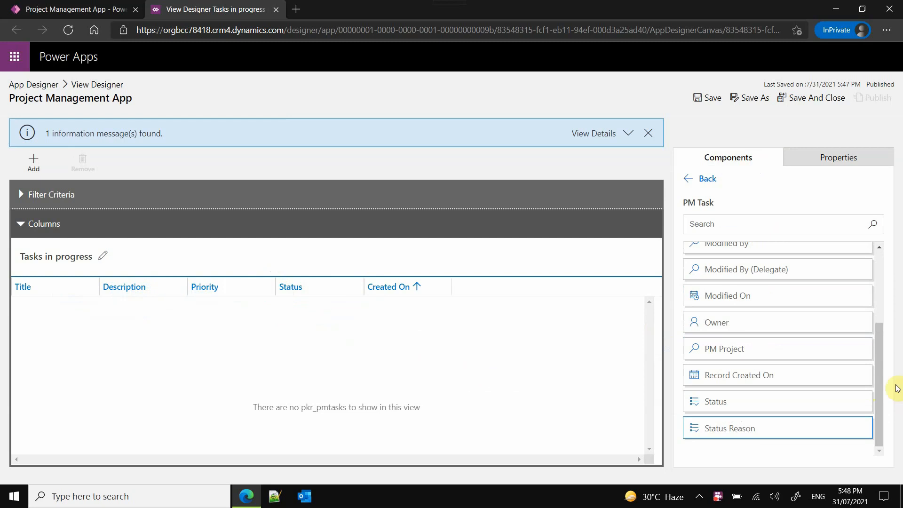
pyautogui.moveTo(881, 368); pyautogui.dragTo(880, 345)
pyautogui.moveTo(788, 383); pyautogui.dragTo(371, 285)
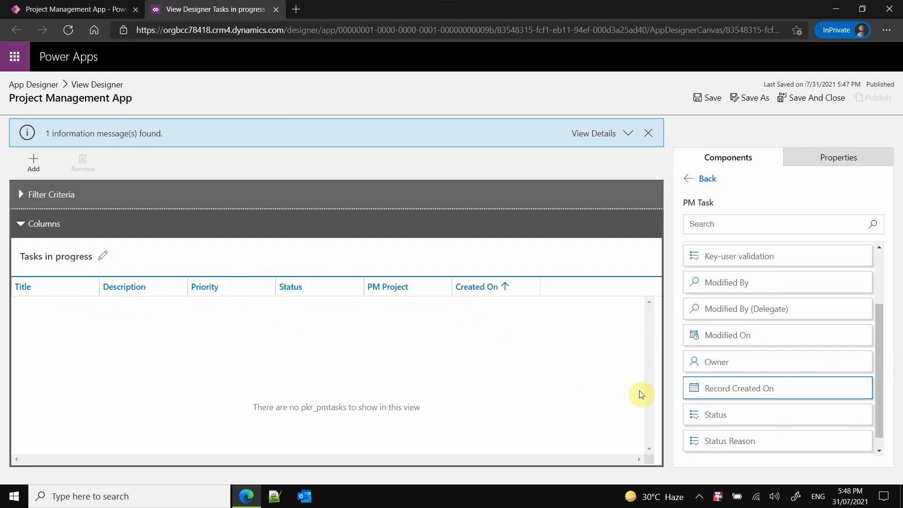
pyautogui.scroll(1, 743, 398)
pyautogui.moveTo(722, 395); pyautogui.dragTo(459, 288)
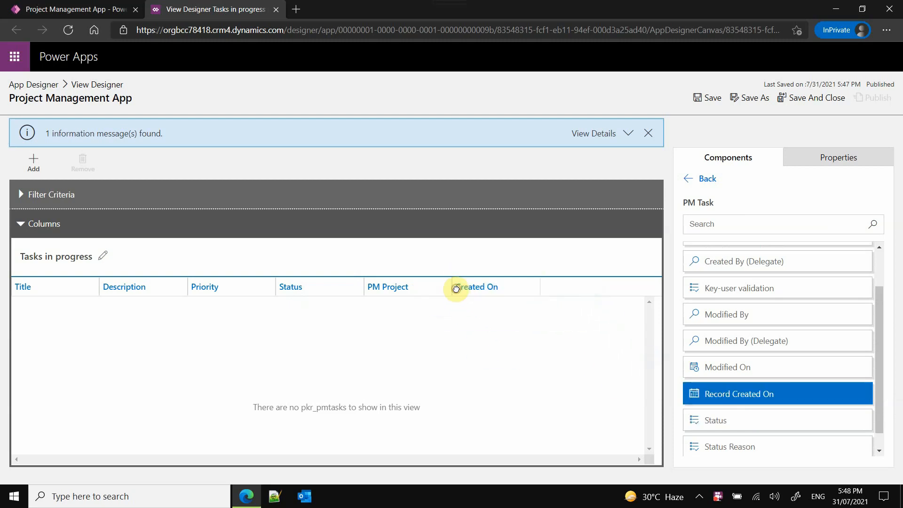
# - Insert the Completion Notes and Key-user validation columns, in that order, between Owner and Created On
pyautogui.scroll(2, 749, 382)
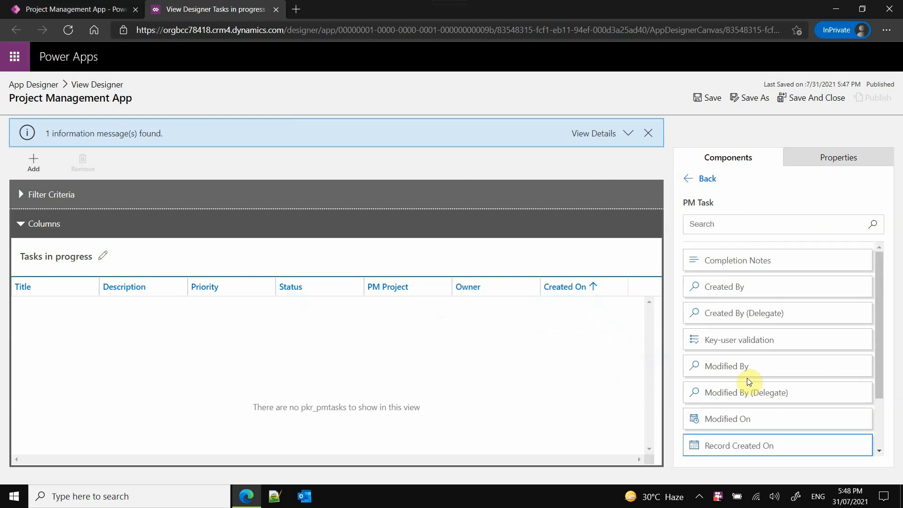
pyautogui.moveTo(751, 347)
pyautogui.mouseDown()
pyautogui.moveTo(675, 340)
pyautogui.moveTo(560, 306)
pyautogui.moveTo(544, 283)
pyautogui.moveTo(545, 291)
pyautogui.mouseUp()
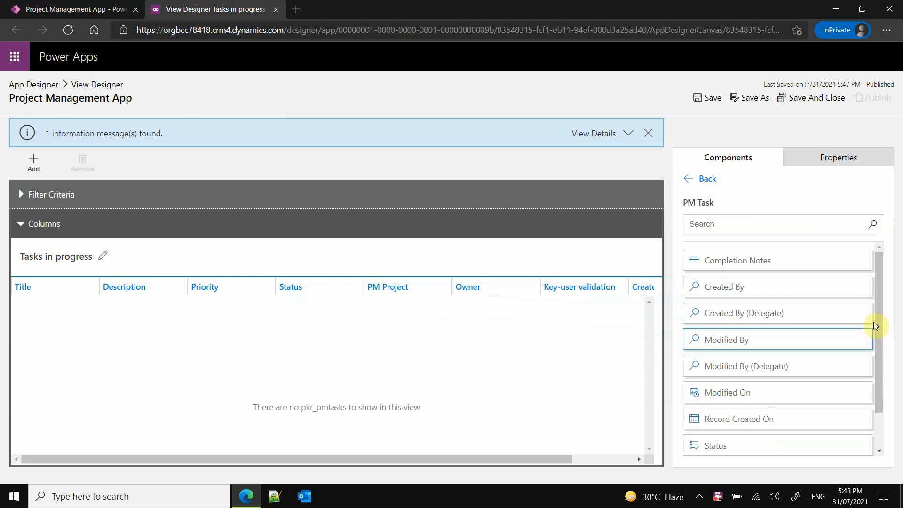
pyautogui.moveTo(791, 261); pyautogui.dragTo(487, 291)
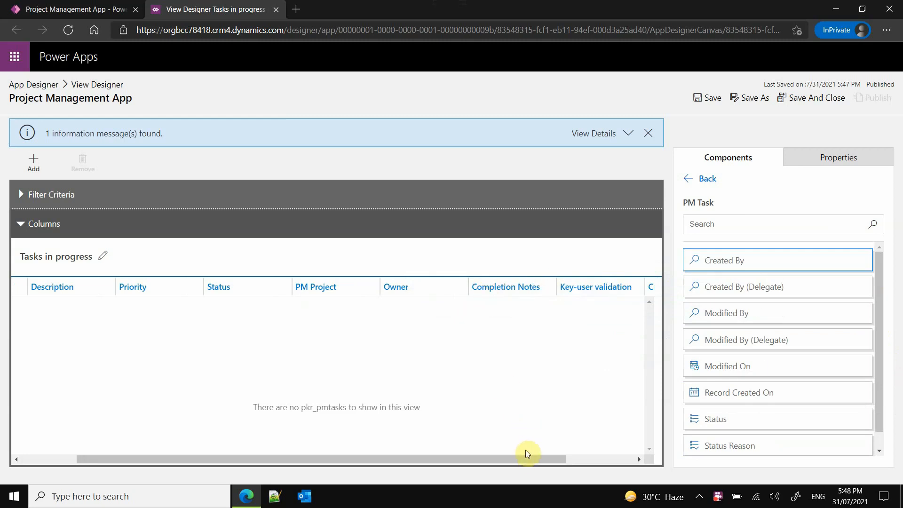
pyautogui.moveTo(527, 453); pyautogui.dragTo(369, 454)
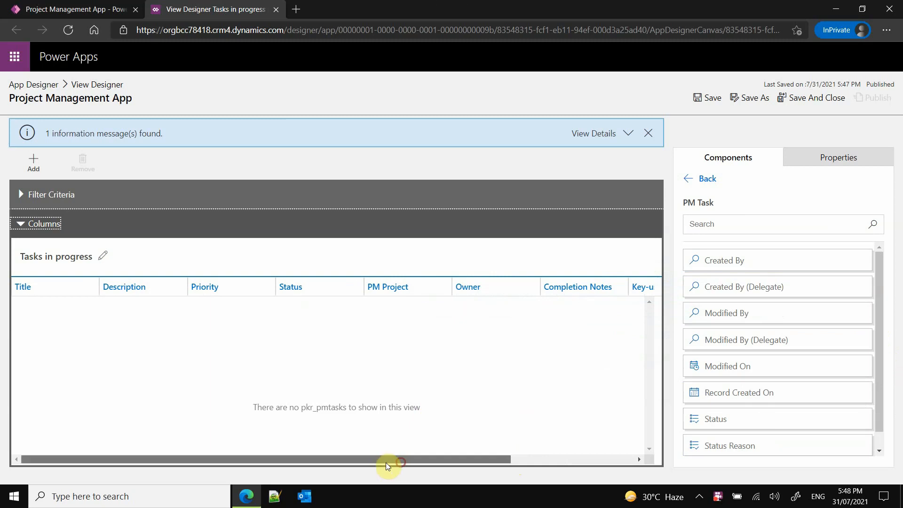
# - Save and publish the "Tasks in progress" view
pyautogui.click(712, 99)
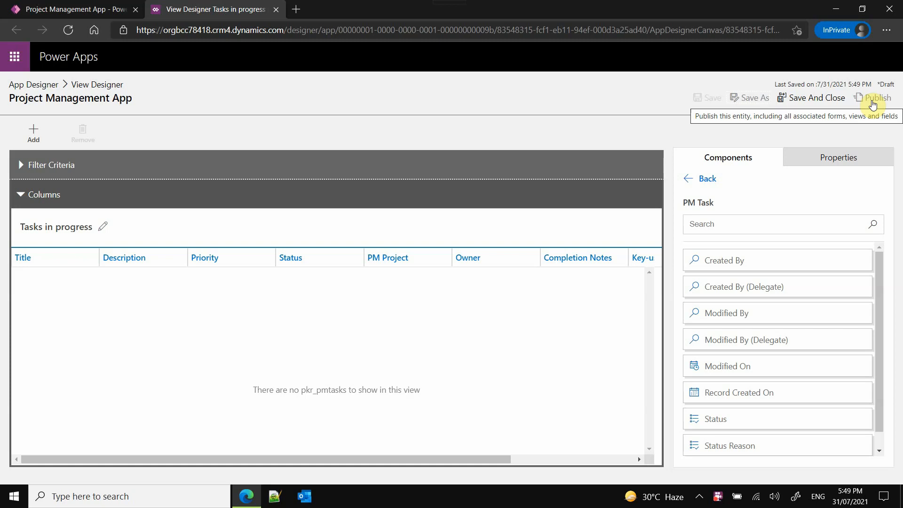
pyautogui.click(851, 158)
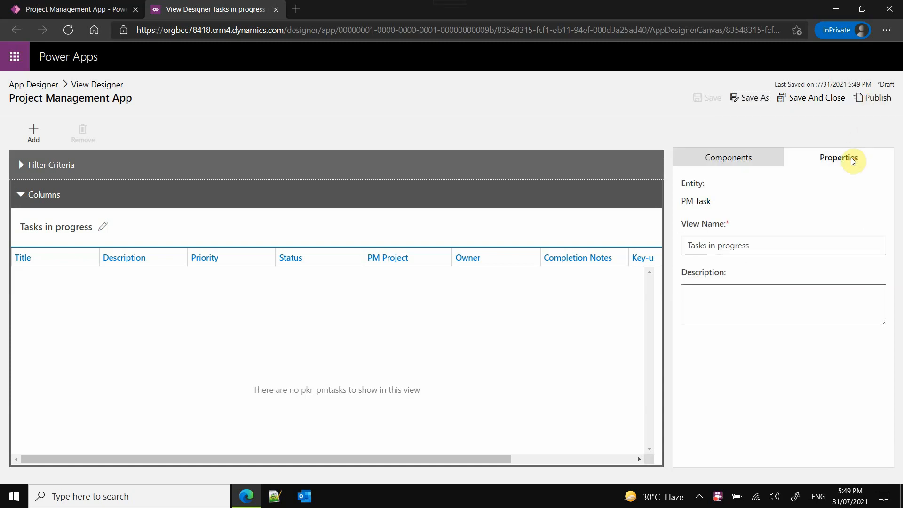
pyautogui.click(767, 157)
pyautogui.click(873, 98)
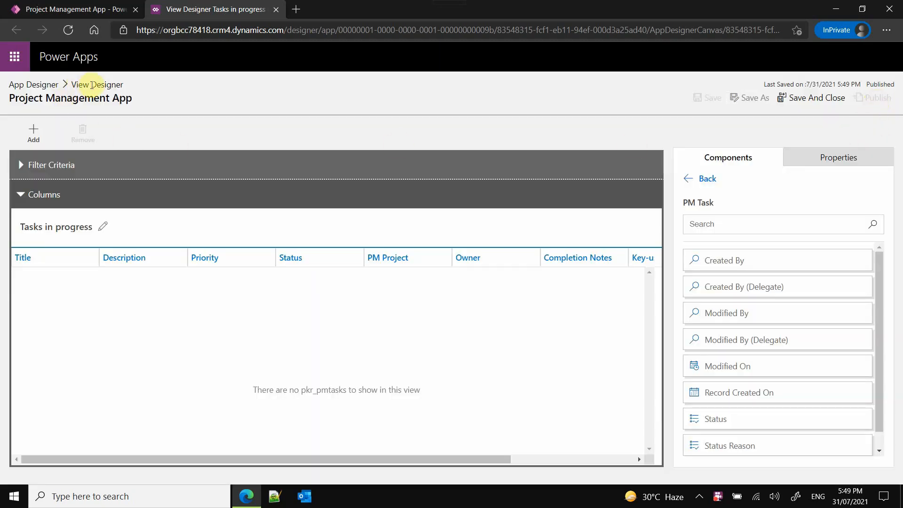
# - Return to the app designer and include Tasks in progress instead of Active PM Tasks among the PM Task views
pyautogui.click(39, 90)
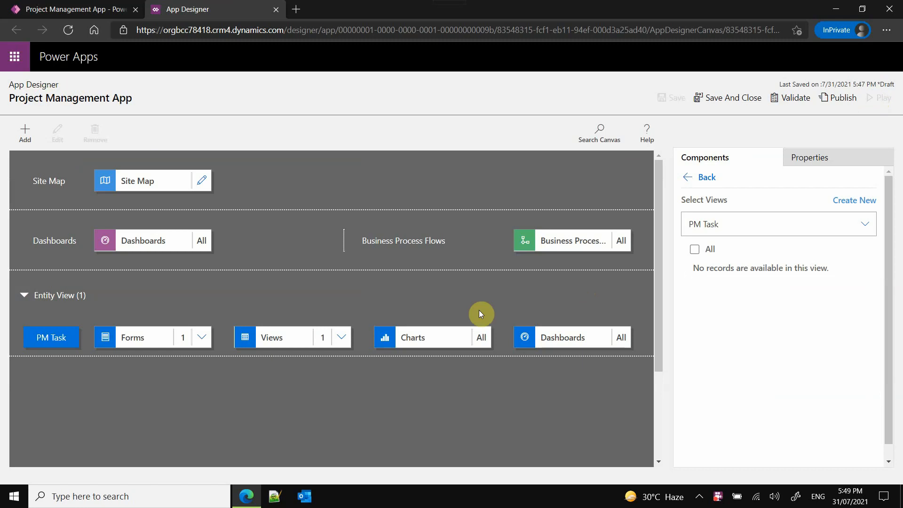
pyautogui.click(295, 338)
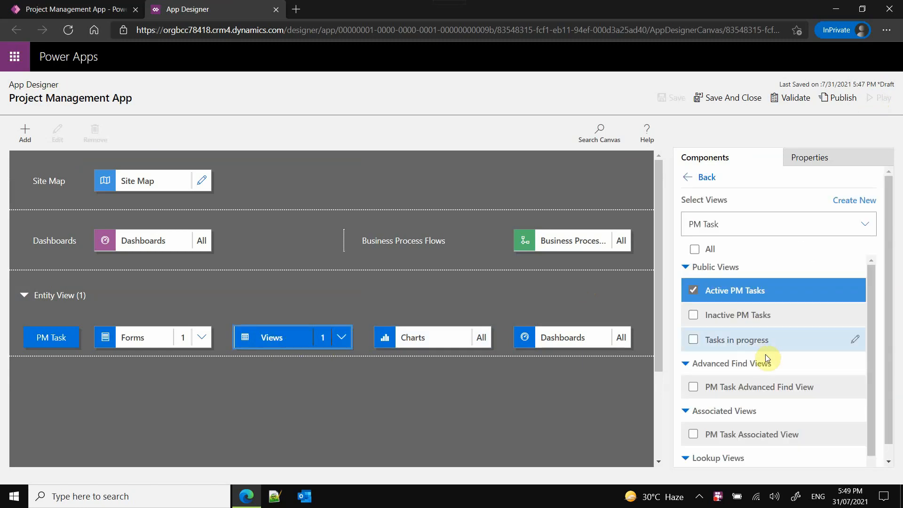
pyautogui.click(694, 339)
pyautogui.click(695, 291)
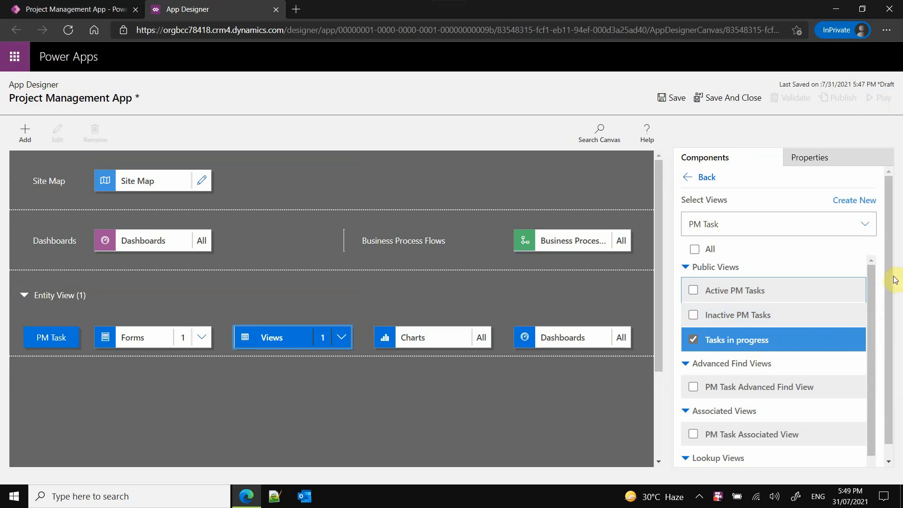
pyautogui.moveTo(891, 278); pyautogui.dragTo(891, 312)
pyautogui.moveTo(852, 329)
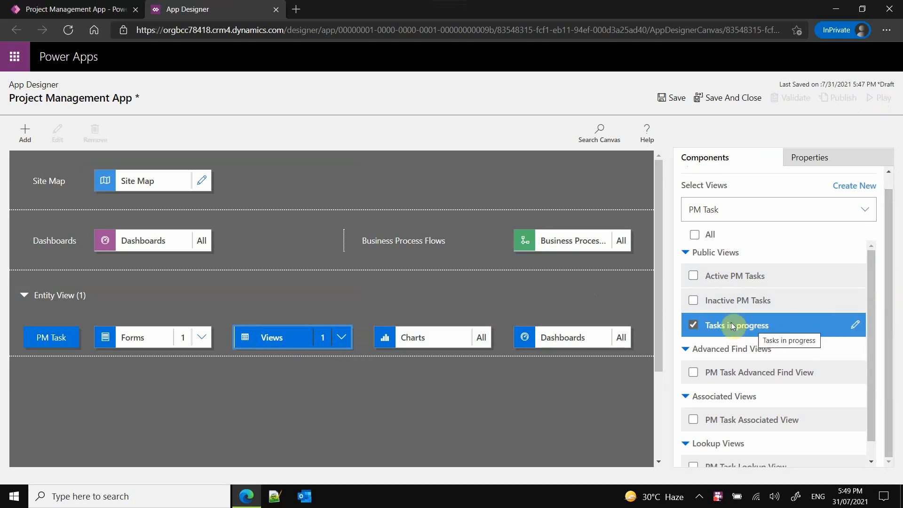
pyautogui.scroll(1, 823, 329)
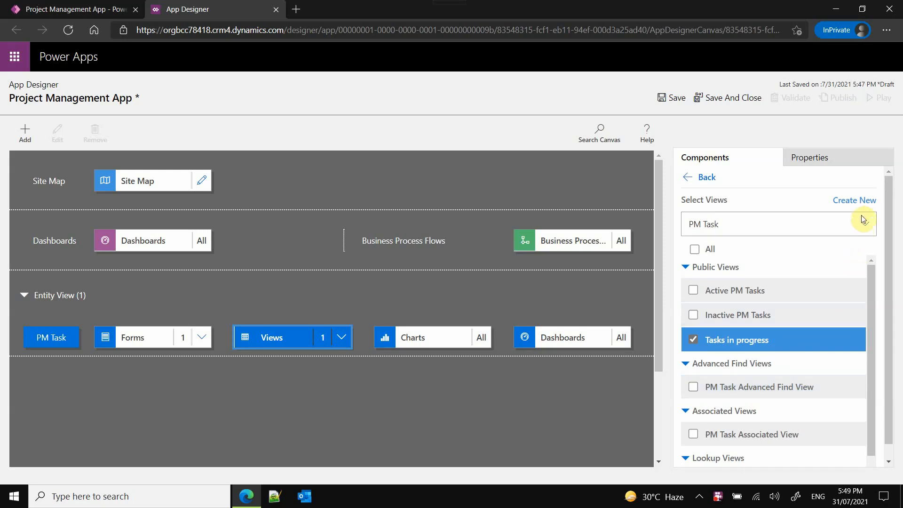
# - Save the app and create a new PM Task view named "Tasks completed"
pyautogui.click(861, 202)
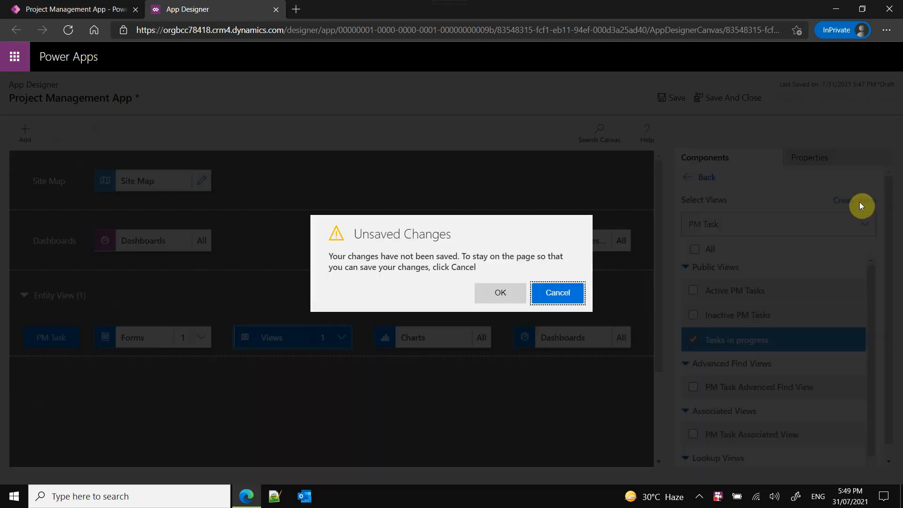
pyautogui.click(555, 293)
pyautogui.click(676, 98)
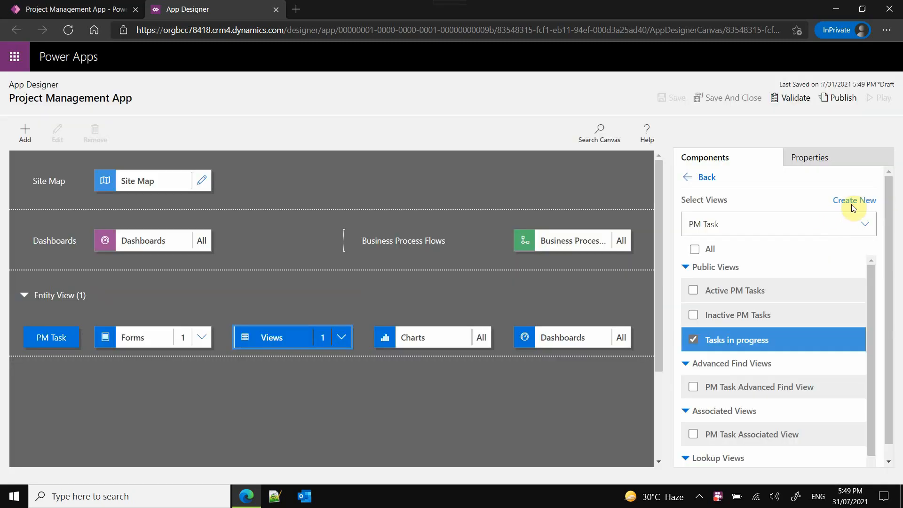
pyautogui.click(853, 201)
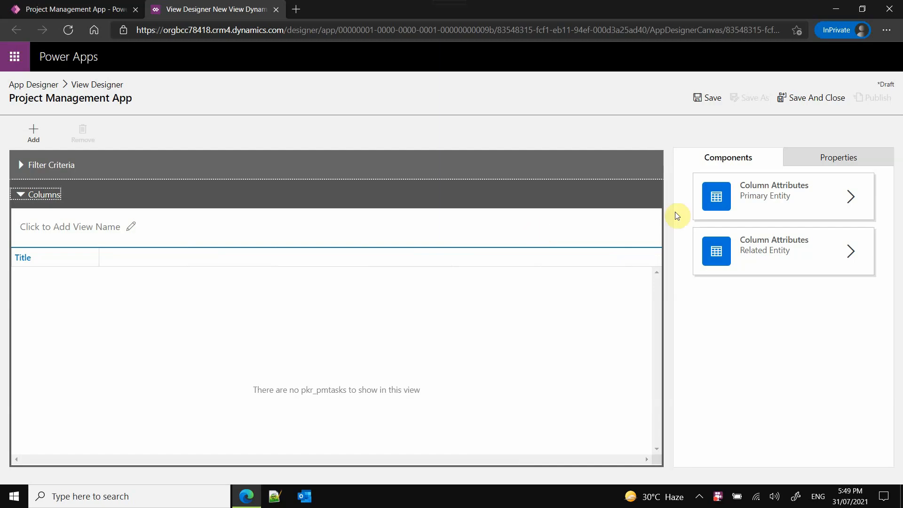
pyautogui.click(844, 157)
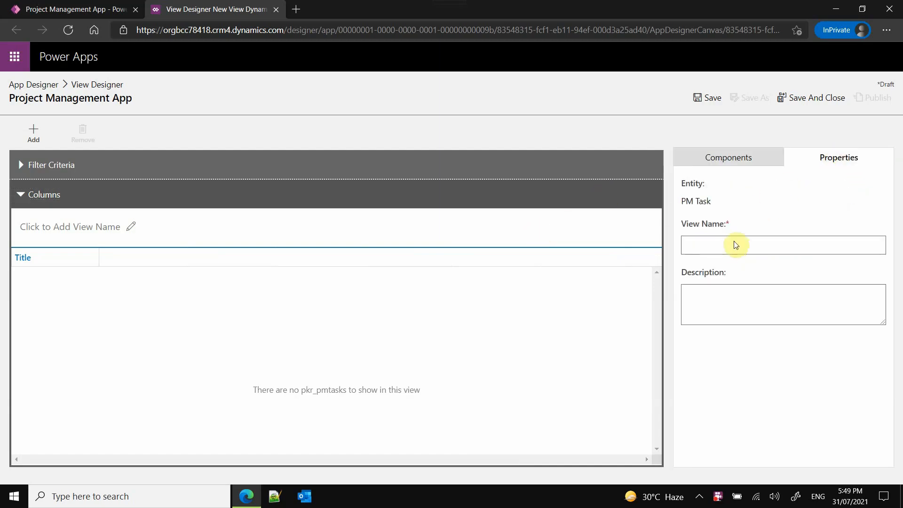
pyautogui.write('Tasks completed')
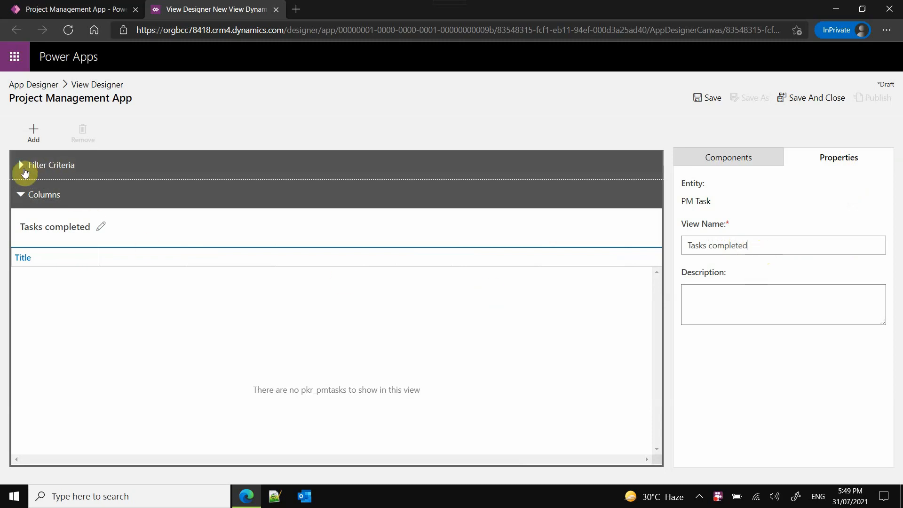
# - Add a filter condition on the custom Status column to the "Tasks completed" view
pyautogui.click(25, 171)
pyautogui.click(71, 222)
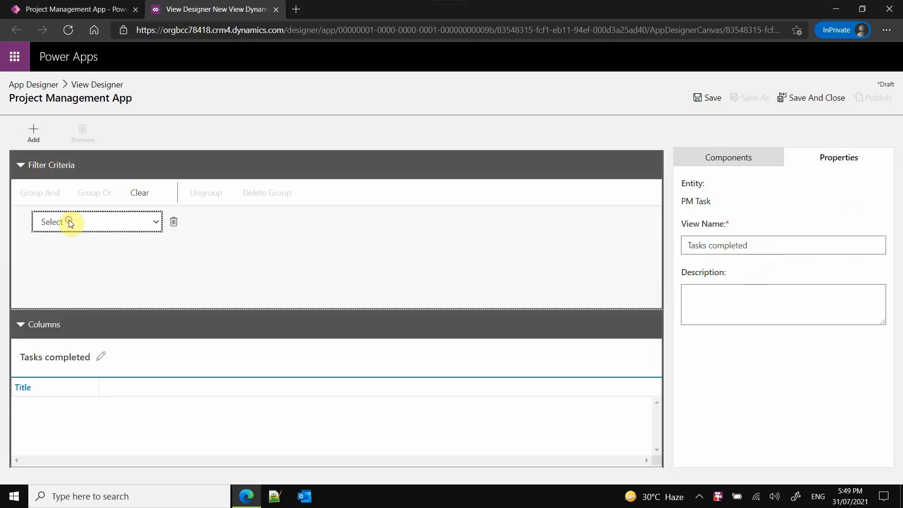
pyautogui.click(103, 231)
pyautogui.scroll(-10, 169, 402)
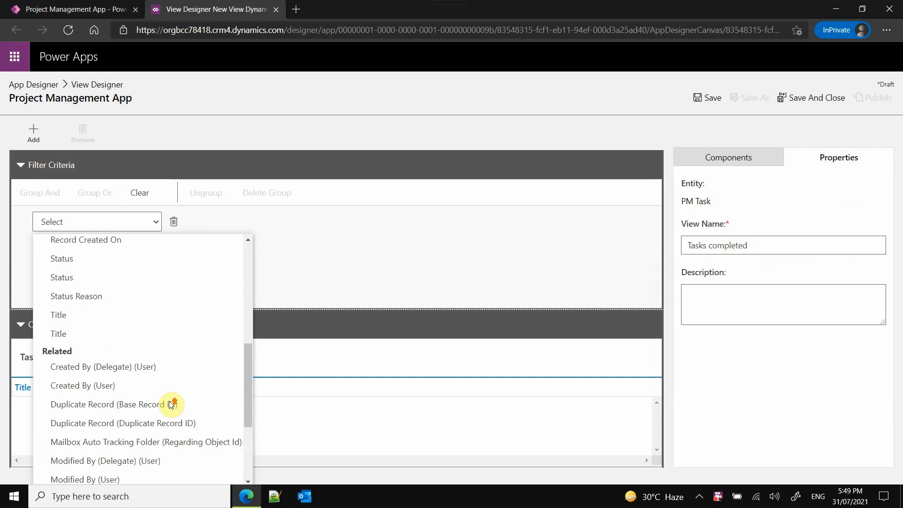
pyautogui.scroll(1, 164, 395)
pyautogui.click(86, 316)
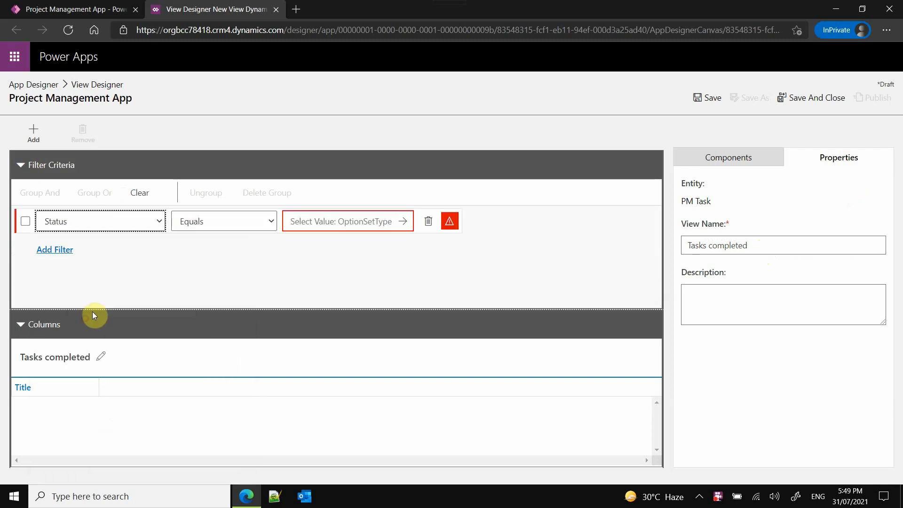
# - Set the Status filter to match the values Completed and Closed
pyautogui.click(401, 224)
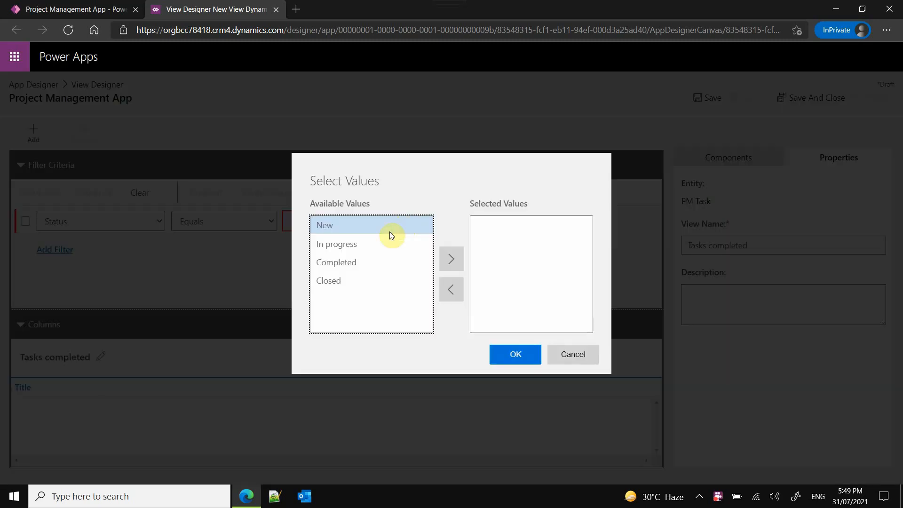
pyautogui.click(363, 260)
pyautogui.click(448, 258)
pyautogui.click(349, 268)
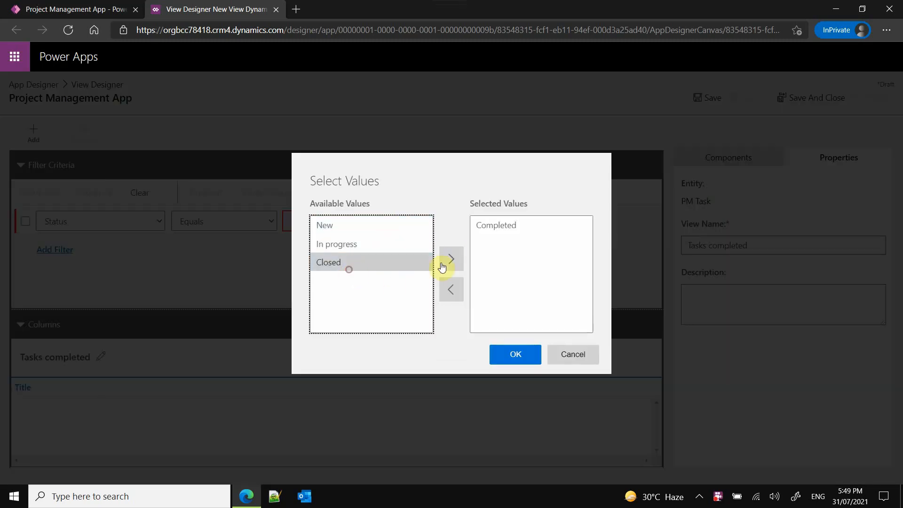
pyautogui.click(451, 258)
pyautogui.click(515, 356)
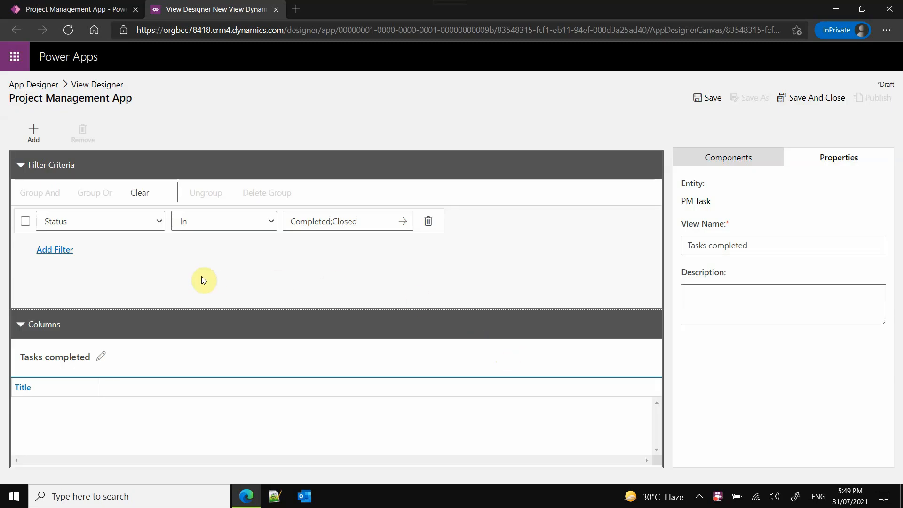
# - Collapse the filter criteria and save the "Tasks completed" view
pyautogui.click(29, 172)
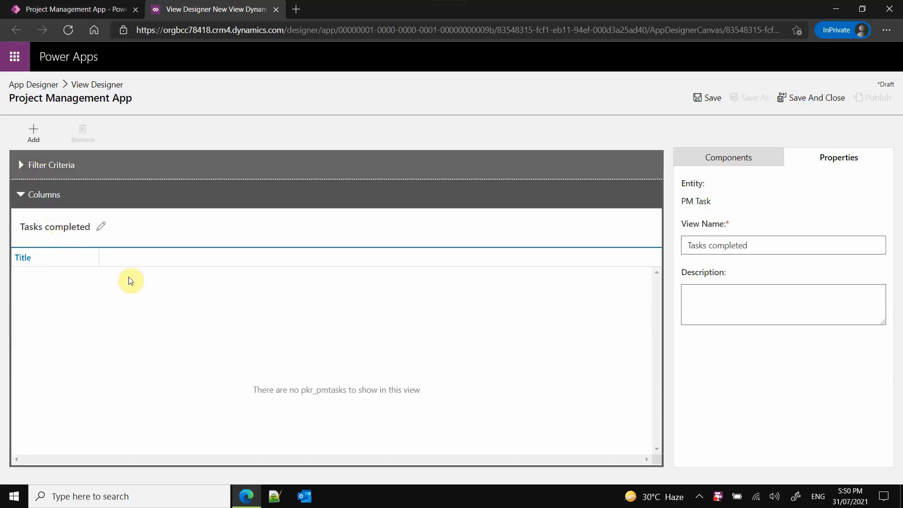
pyautogui.click(125, 258)
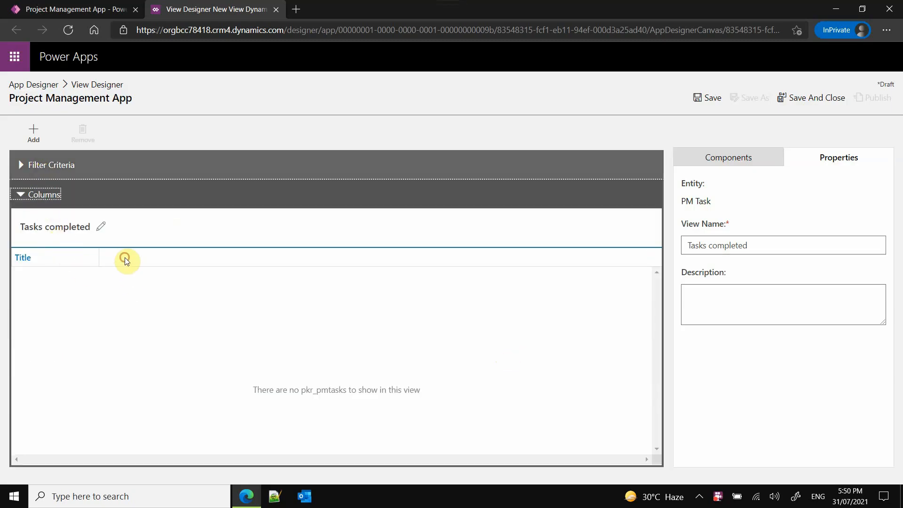
pyautogui.click(749, 162)
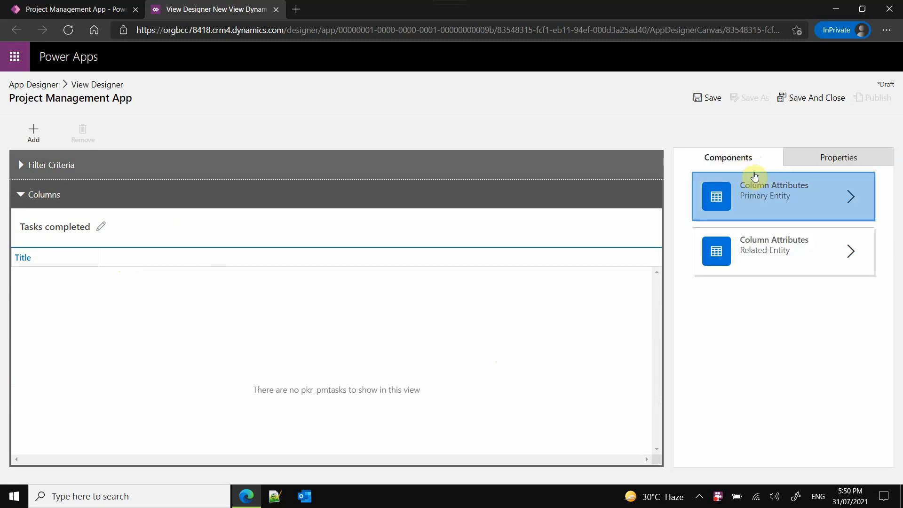
pyautogui.click(800, 155)
pyautogui.click(710, 98)
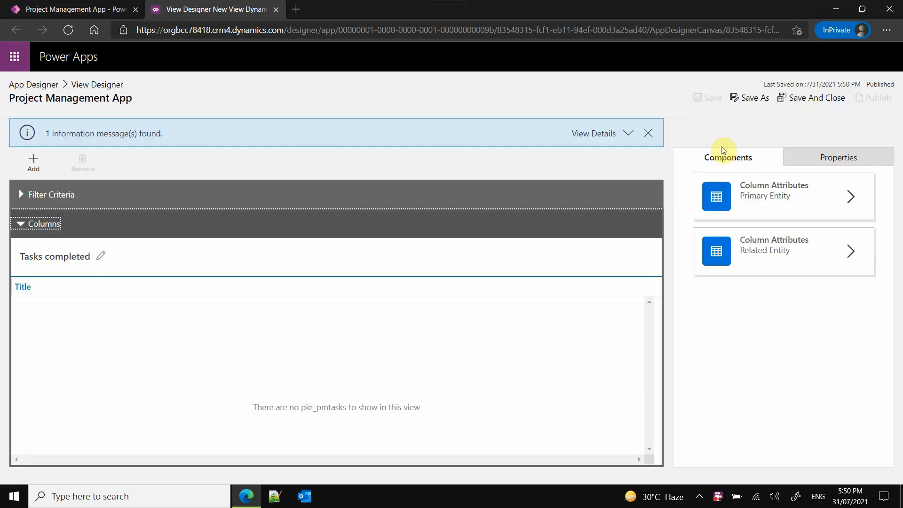
# - Add the Created On column after Title, make it the primary sort, and save the view
pyautogui.click(766, 207)
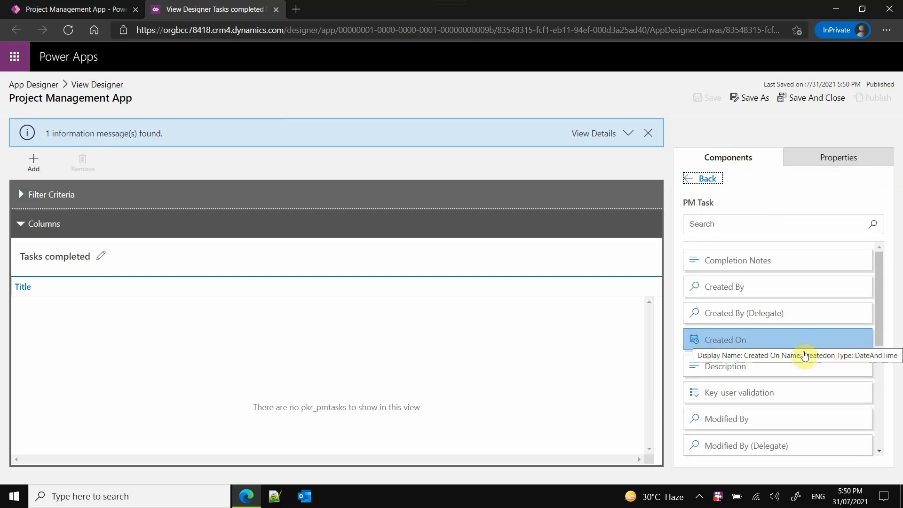
pyautogui.moveTo(782, 342); pyautogui.dragTo(367, 283)
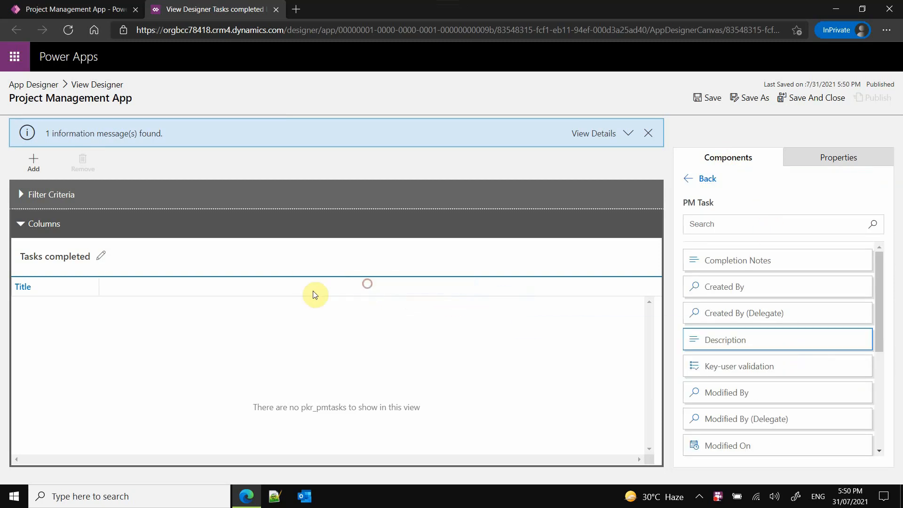
pyautogui.click(177, 291)
pyautogui.click(178, 286)
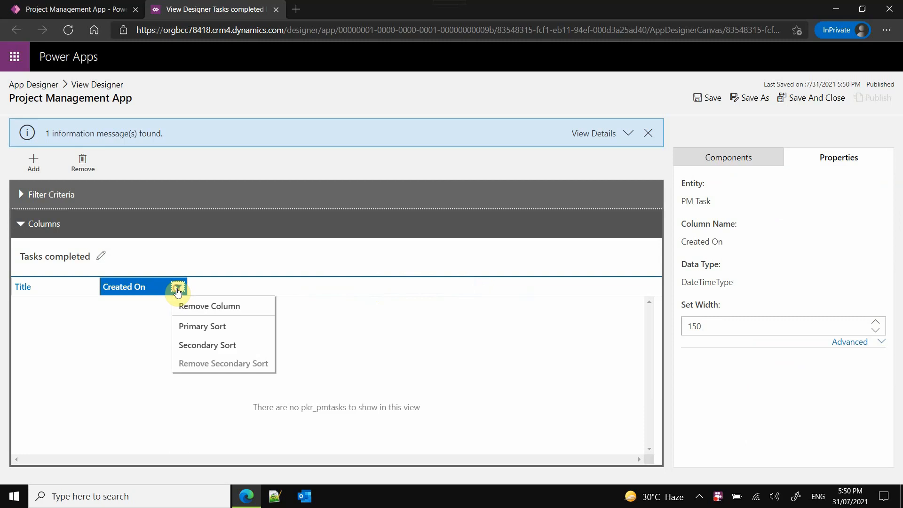
pyautogui.click(188, 325)
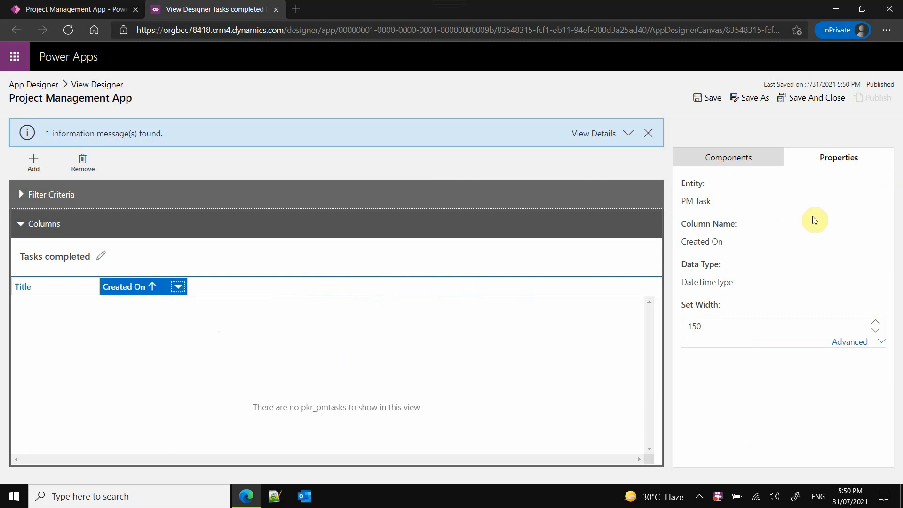
pyautogui.click(716, 103)
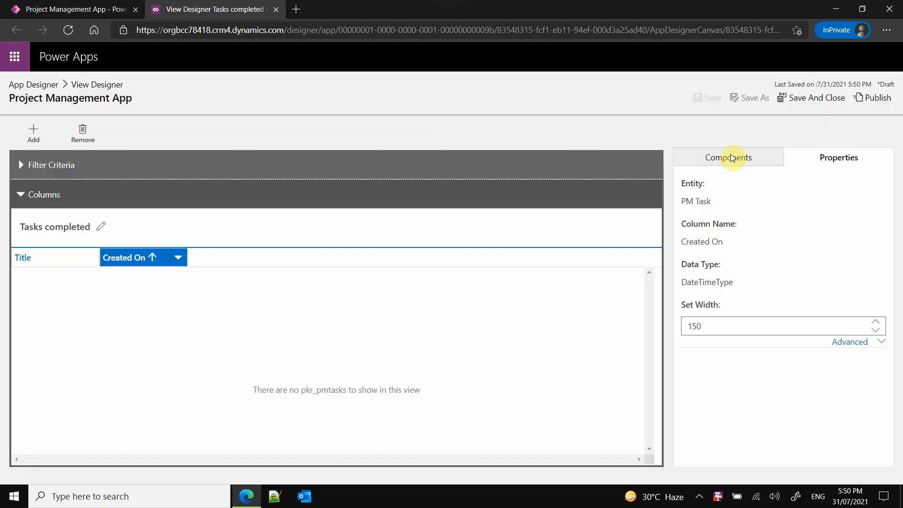
# - Insert the Description, Key-user validation, Owner and Completion Notes columns, in that order, between Title and Created On
pyautogui.click(731, 156)
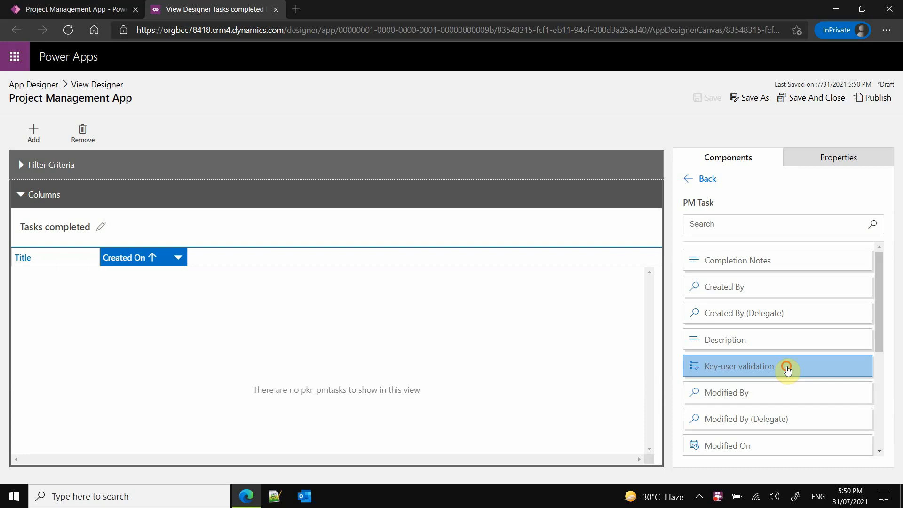
pyautogui.moveTo(787, 370); pyautogui.dragTo(107, 258)
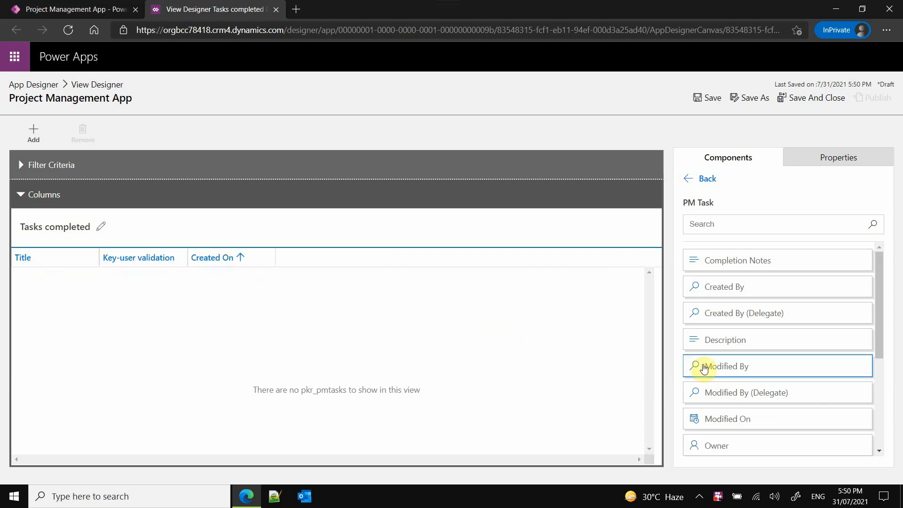
pyautogui.moveTo(749, 449); pyautogui.dragTo(175, 258)
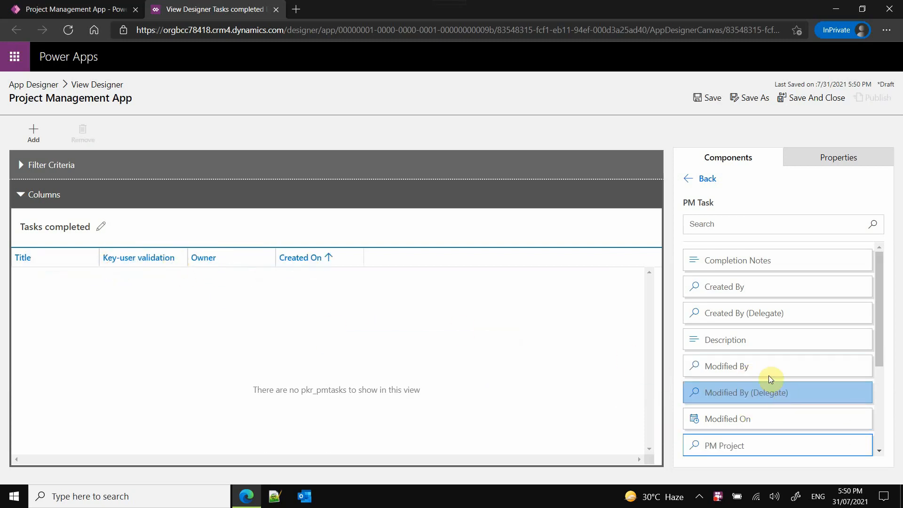
pyautogui.moveTo(754, 343); pyautogui.dragTo(100, 255)
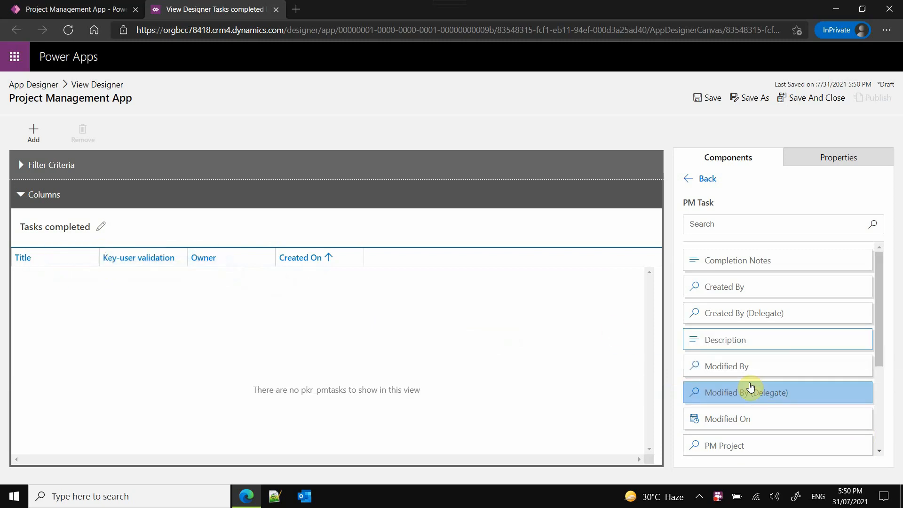
pyautogui.moveTo(729, 341); pyautogui.dragTo(95, 258)
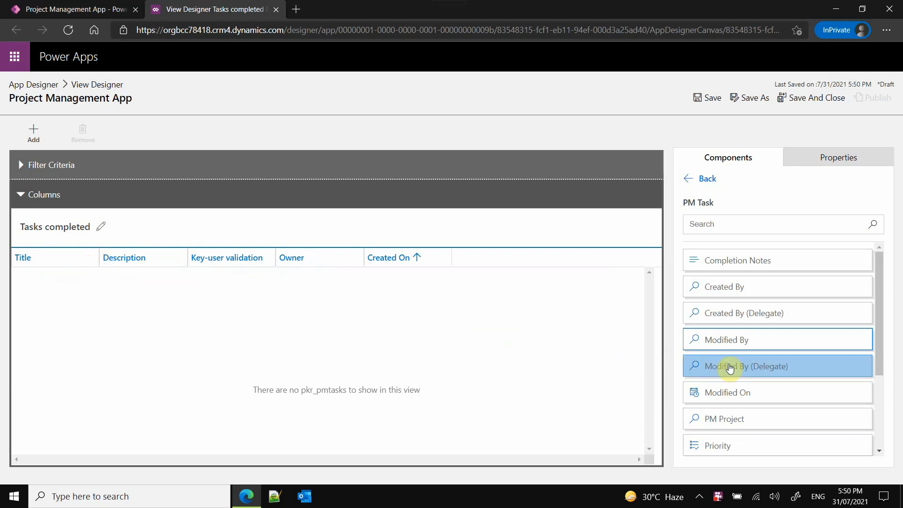
pyautogui.moveTo(746, 260); pyautogui.dragTo(363, 264)
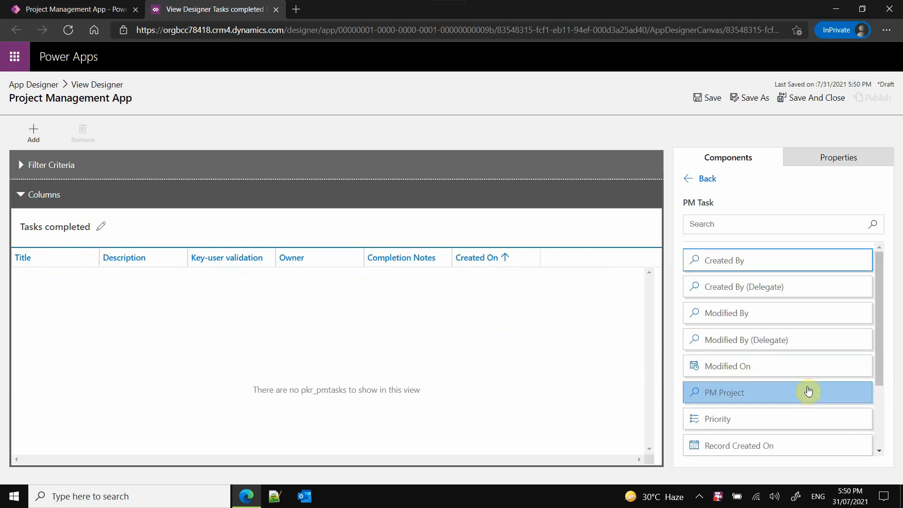
# - Insert Priority and the custom Status (pkr_status) column, in that order, after Description, and PM Project between Owner and Completion Notes
pyautogui.scroll(-3, 811, 390)
pyautogui.moveTo(760, 324); pyautogui.dragTo(191, 264)
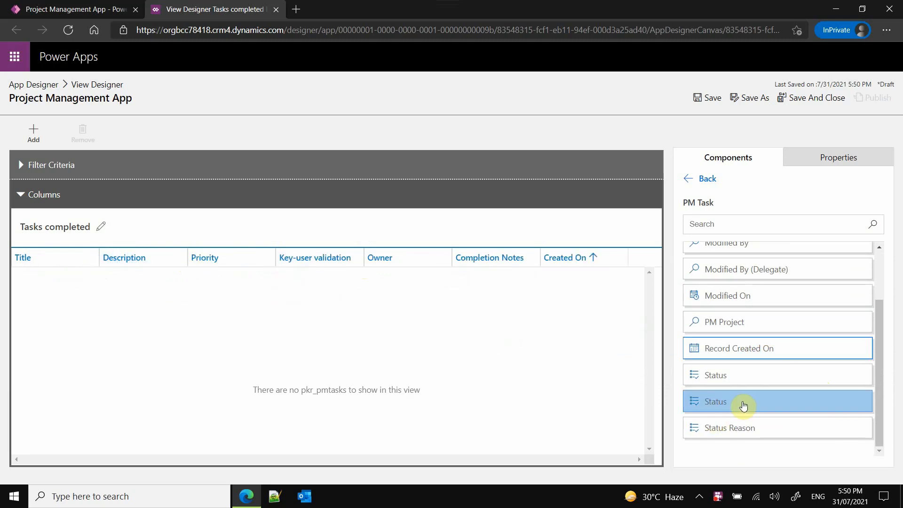
pyautogui.click(741, 402)
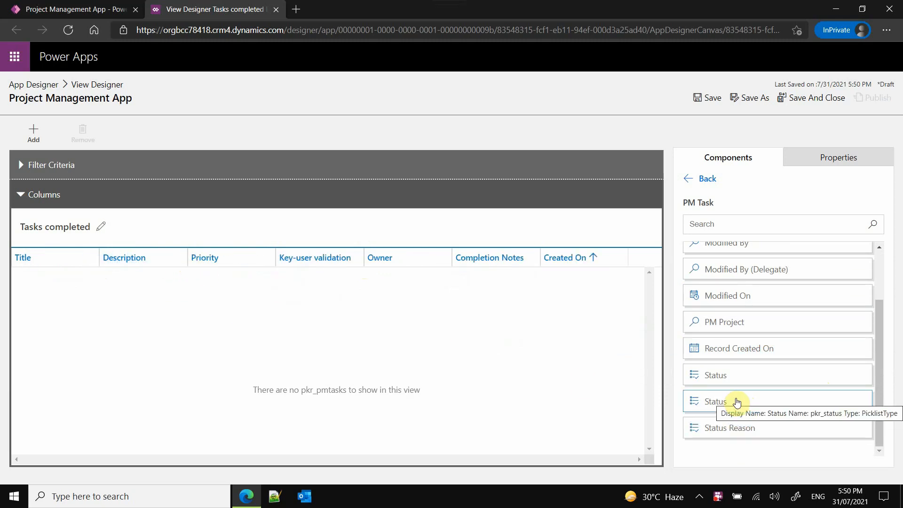
pyautogui.moveTo(737, 402); pyautogui.dragTo(283, 264)
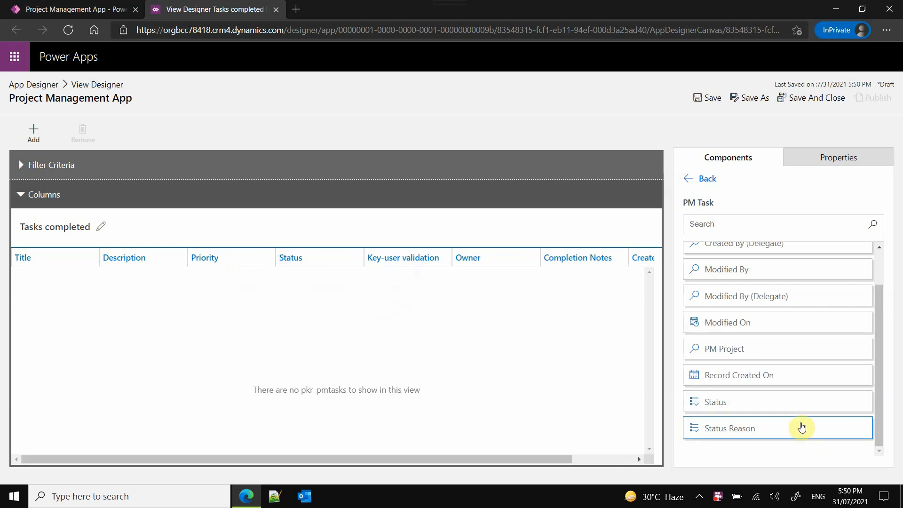
pyautogui.click(741, 379)
pyautogui.moveTo(741, 377)
pyautogui.mouseDown()
pyautogui.moveTo(655, 377)
pyautogui.moveTo(474, 276)
pyautogui.moveTo(549, 265)
pyautogui.moveTo(540, 268)
pyautogui.mouseUp()
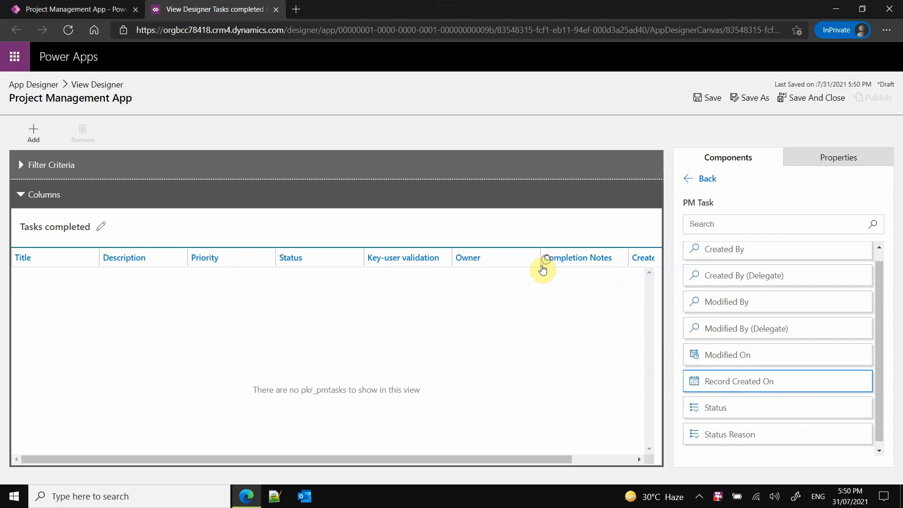
pyautogui.click(751, 361)
pyautogui.scroll(-1, 751, 361)
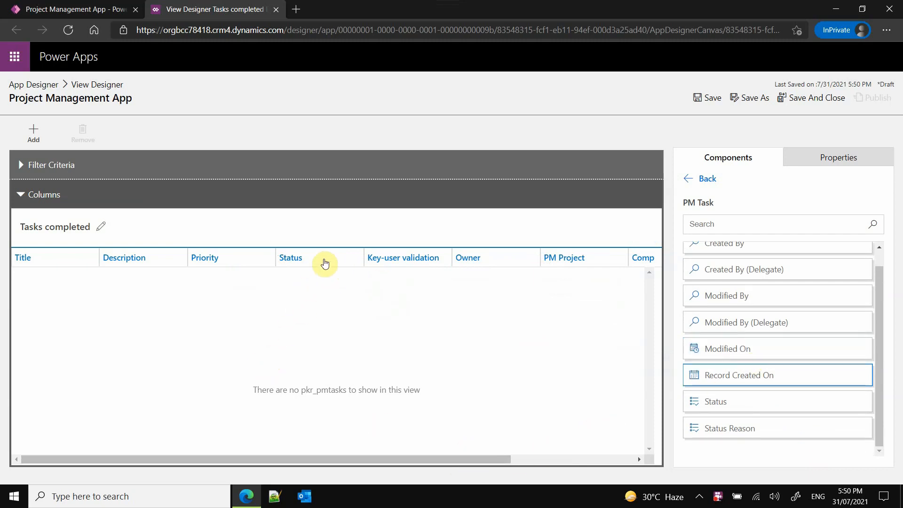
# - Move the Owner column directly before Key-user validation, and save and publish the "Tasks completed" view
pyautogui.moveTo(469, 258); pyautogui.dragTo(373, 258)
pyautogui.moveTo(438, 460); pyautogui.dragTo(585, 462)
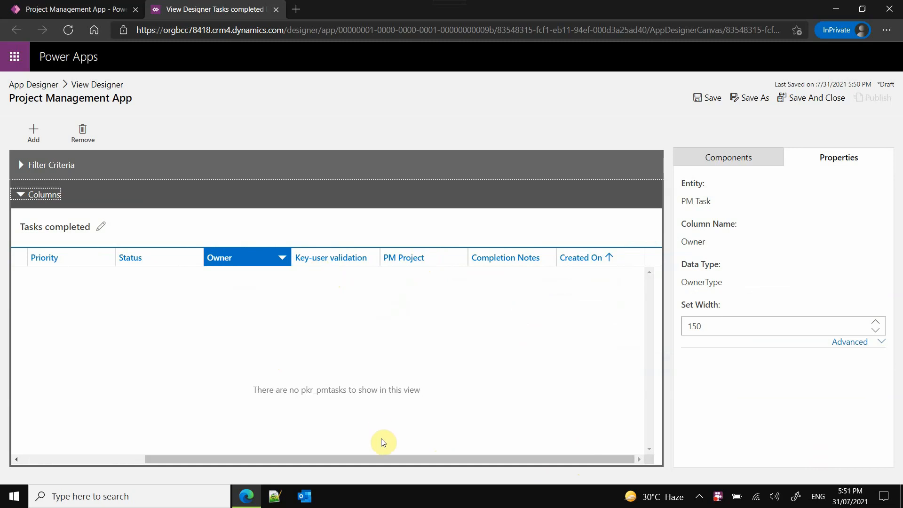
pyautogui.moveTo(385, 460); pyautogui.dragTo(164, 445)
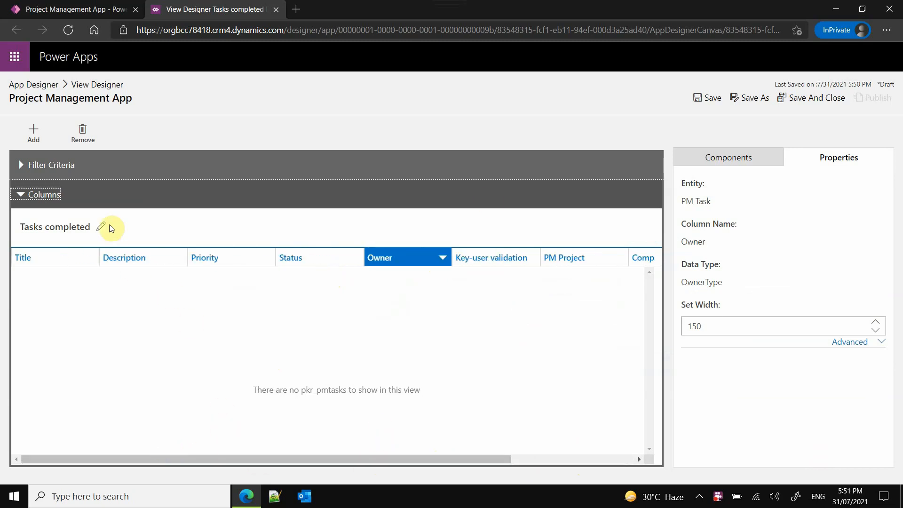
pyautogui.click(709, 100)
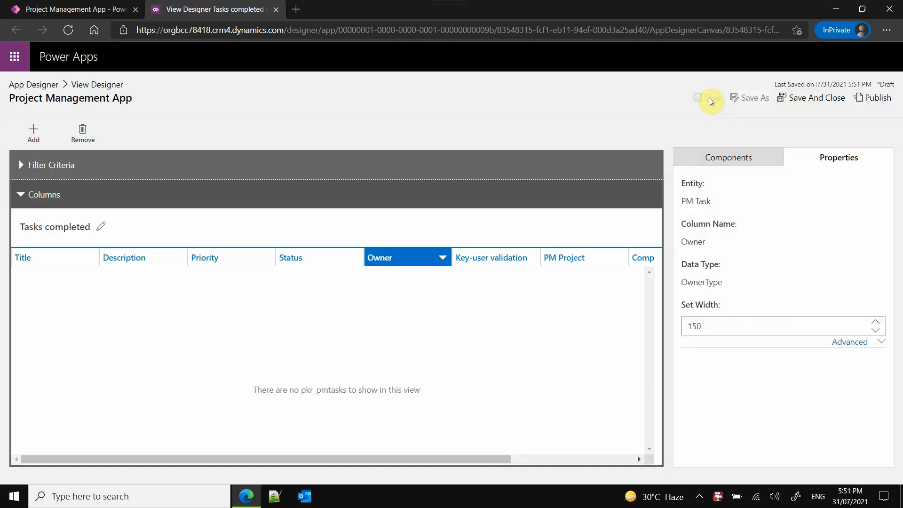
pyautogui.click(870, 97)
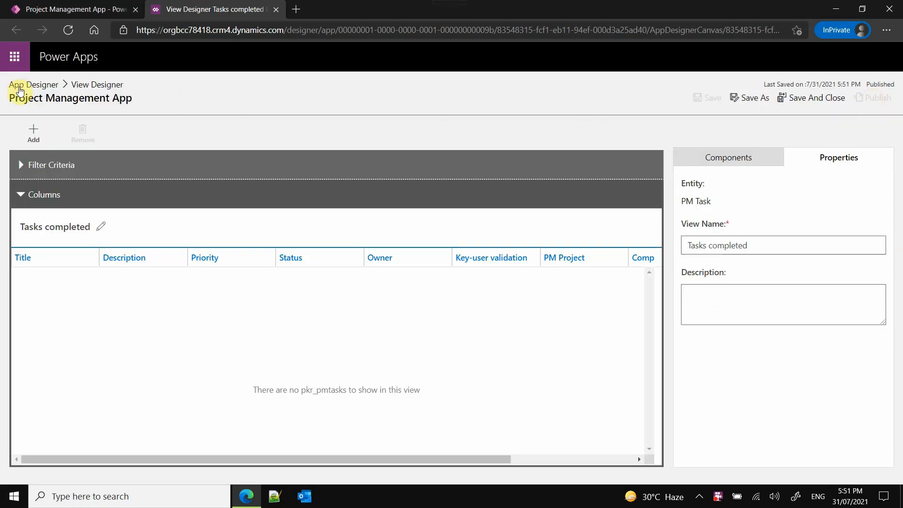
# - Return to the app designer, include Tasks completed among the PM Task views, and save the app
pyautogui.click(19, 88)
pyautogui.click(261, 335)
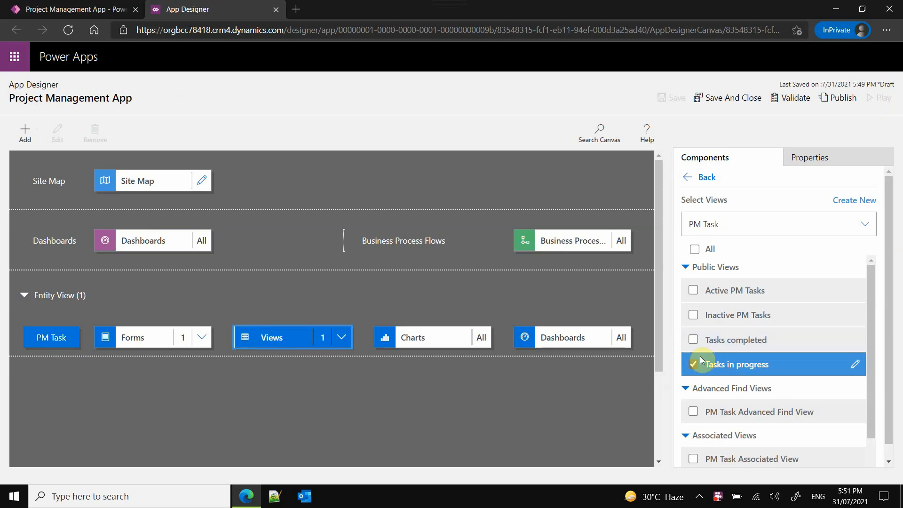
pyautogui.click(697, 345)
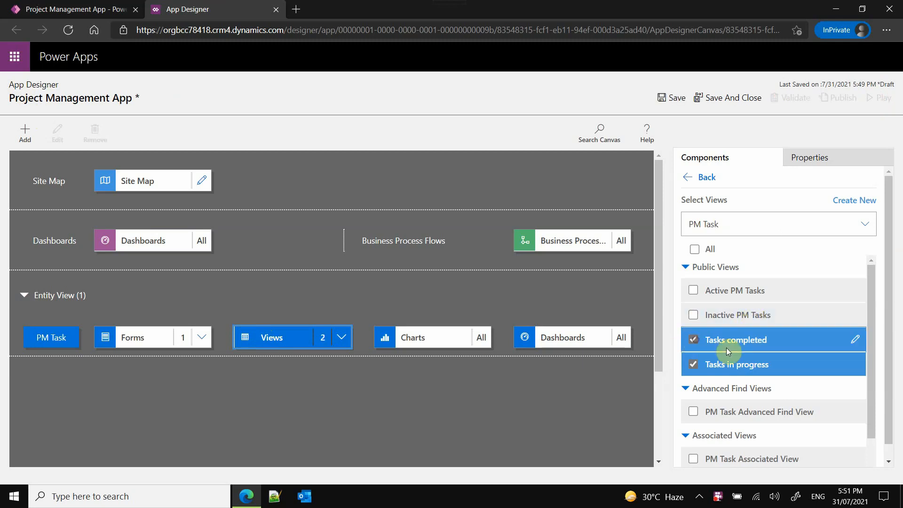
pyautogui.scroll(-1, 870, 310)
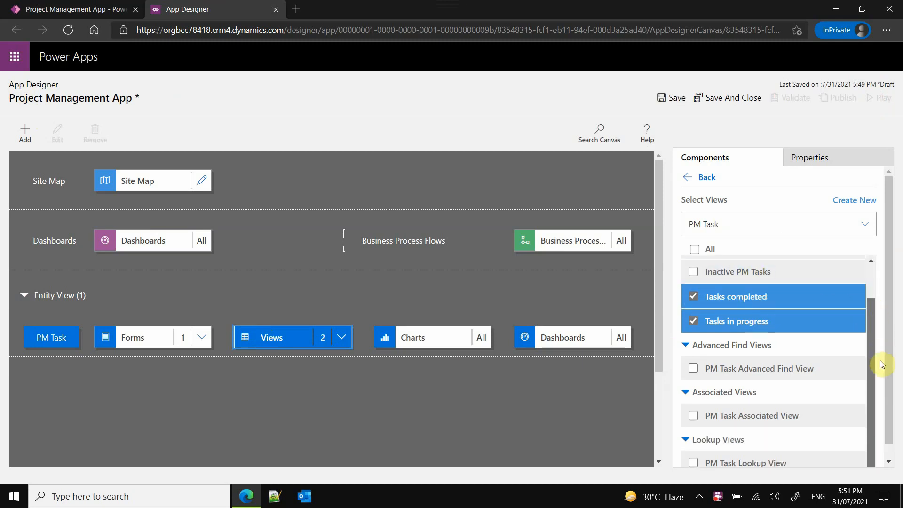
pyautogui.scroll(1, 881, 365)
pyautogui.click(672, 96)
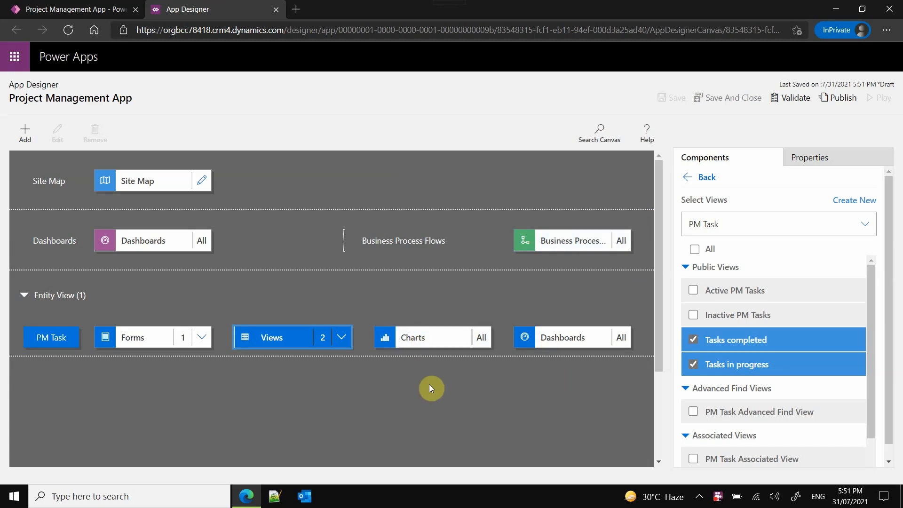
# - Open the app's business process flow selection and turn off the inclusion of all flows
pyautogui.click(560, 244)
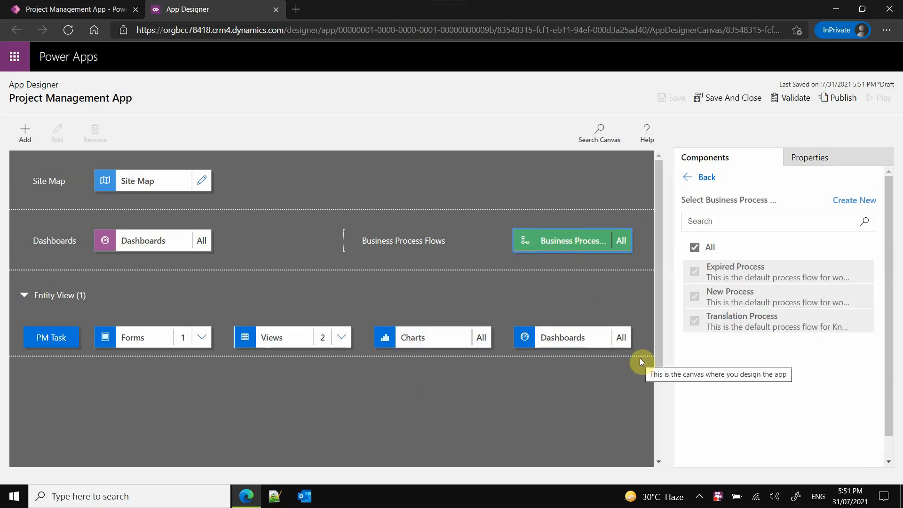
pyautogui.click(694, 248)
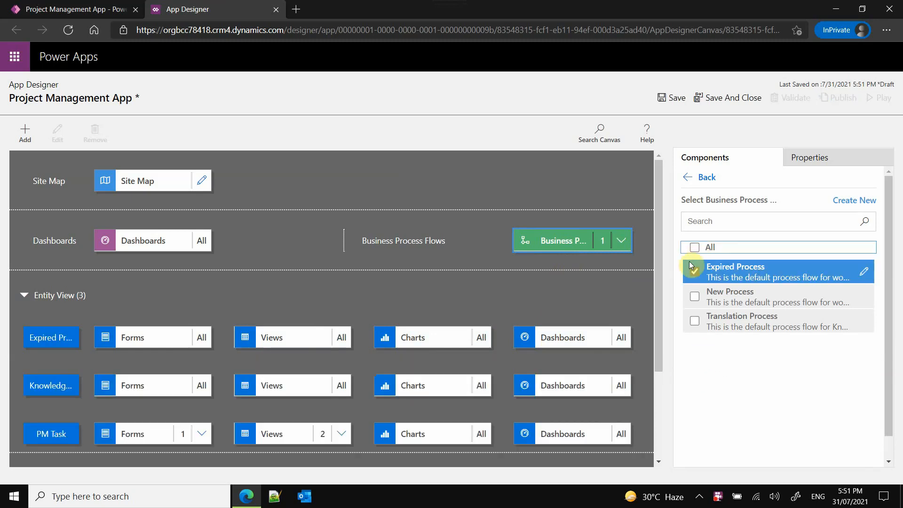
pyautogui.moveTo(656, 275); pyautogui.dragTo(664, 252)
# - Create a business process flow called "Task process" for the PM Task entity, with the name new_taskprocess
pyautogui.click(852, 206)
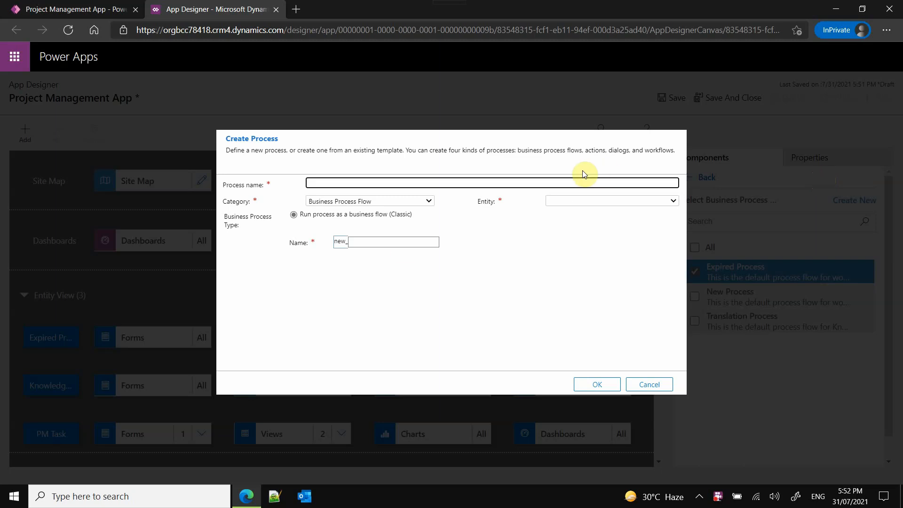
pyautogui.click(403, 244)
pyautogui.click(397, 183)
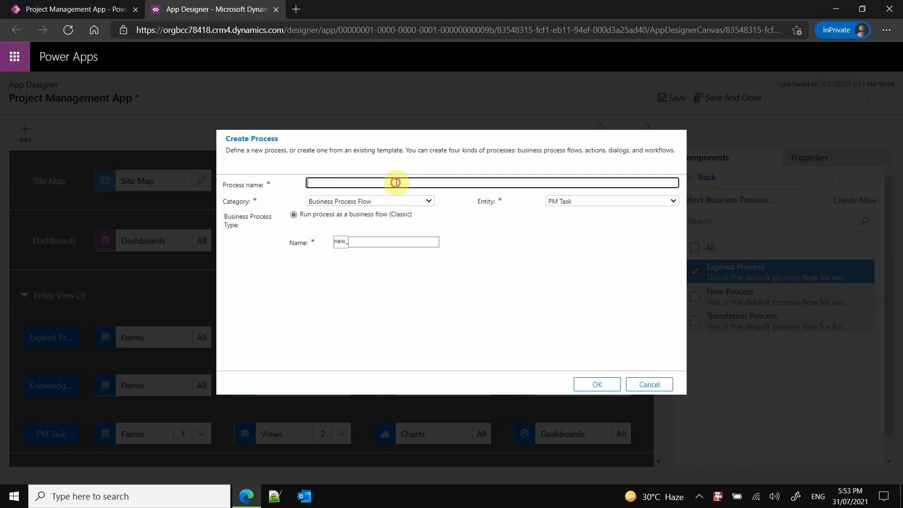
pyautogui.write('Task process')
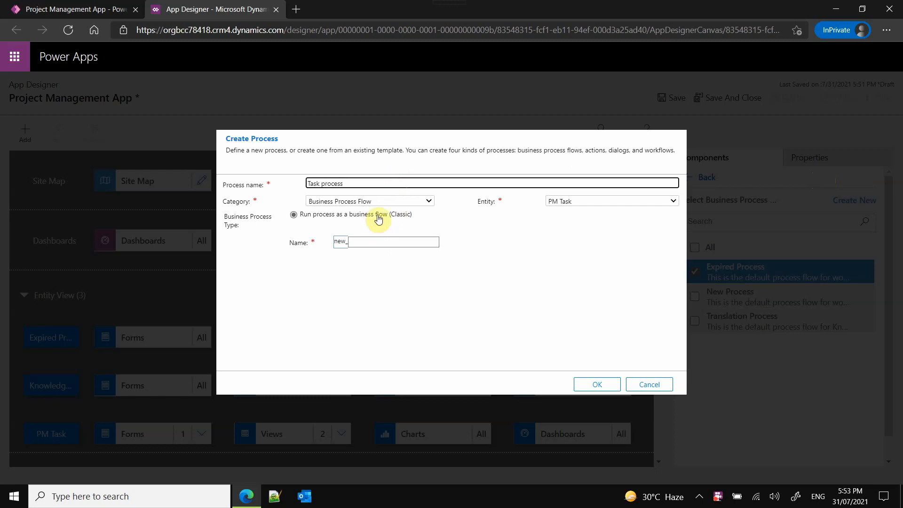
pyautogui.click(399, 240)
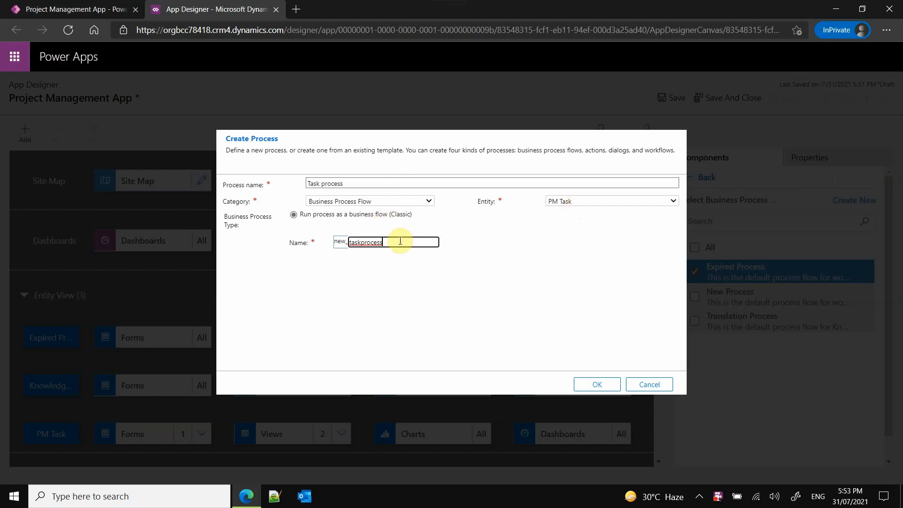
pyautogui.click(402, 199)
pyautogui.click(403, 200)
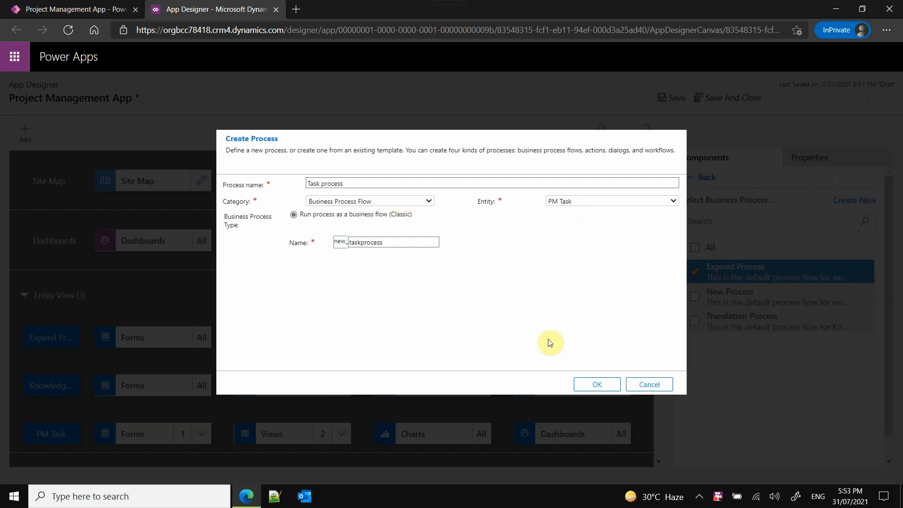
pyautogui.click(584, 385)
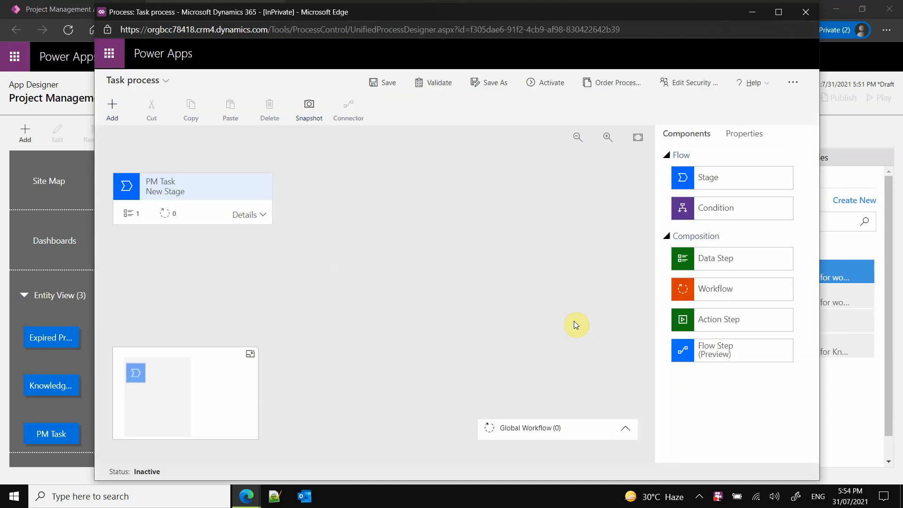
# - Maximize the process designer and bind the first stage's data step to the Description field
pyautogui.click(264, 215)
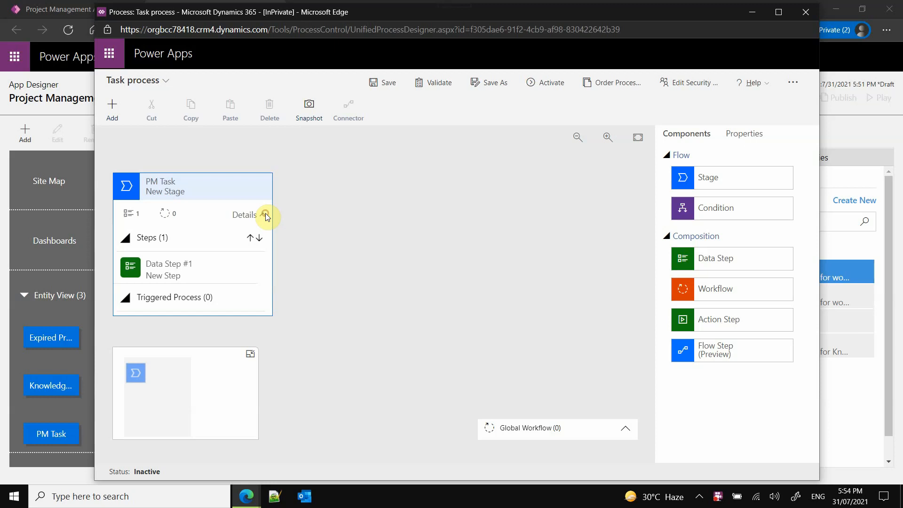
pyautogui.click(190, 264)
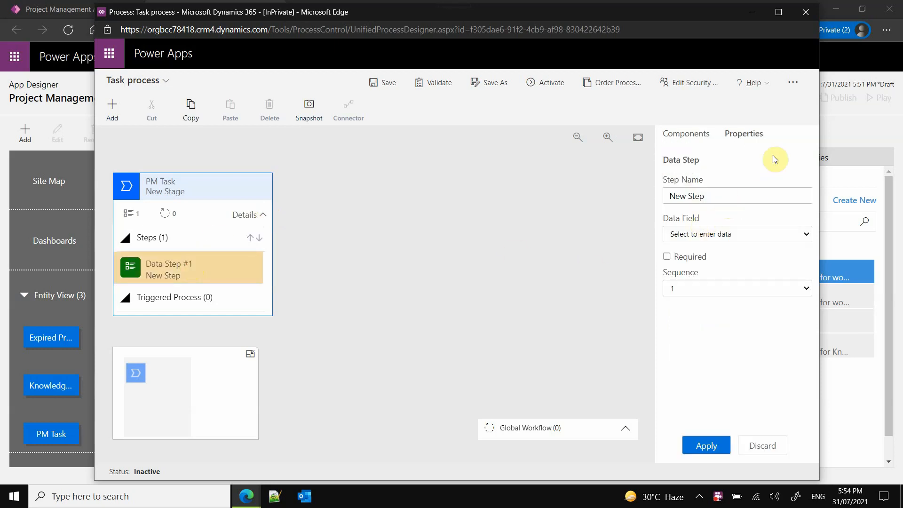
pyautogui.click(779, 14)
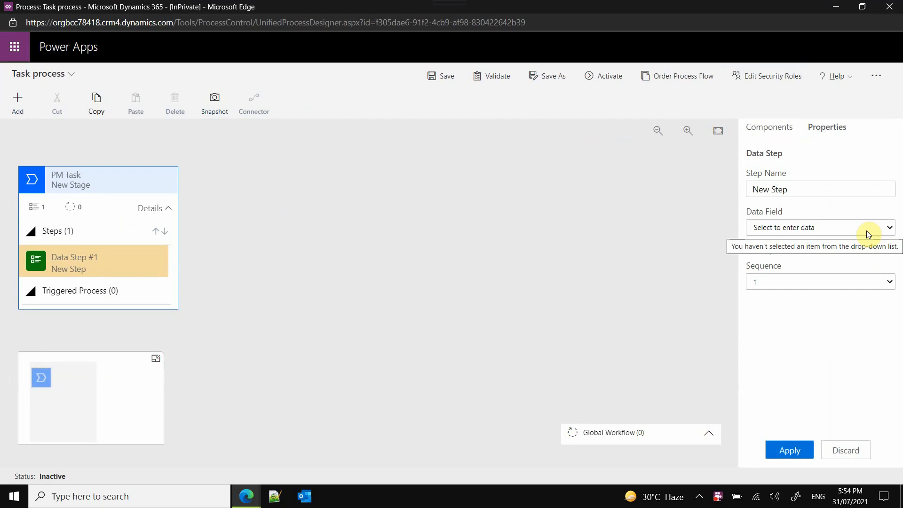
pyautogui.click(868, 231)
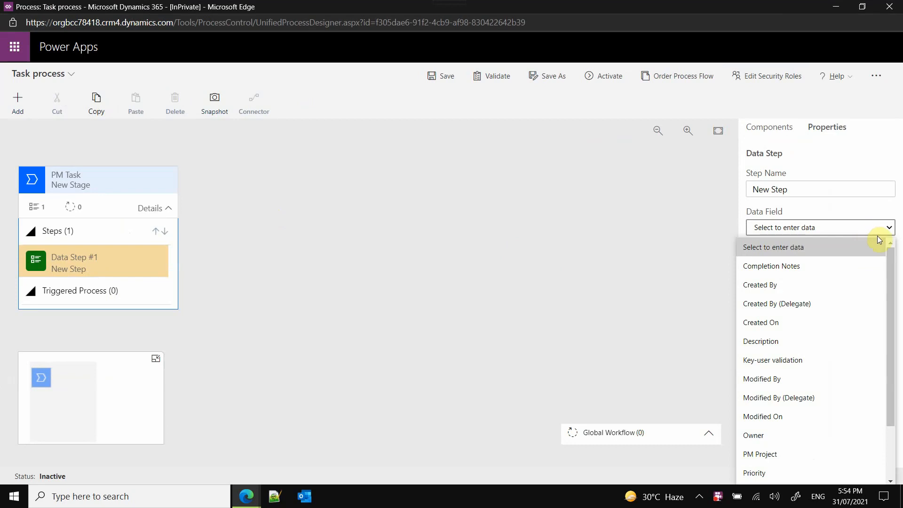
pyautogui.click(815, 340)
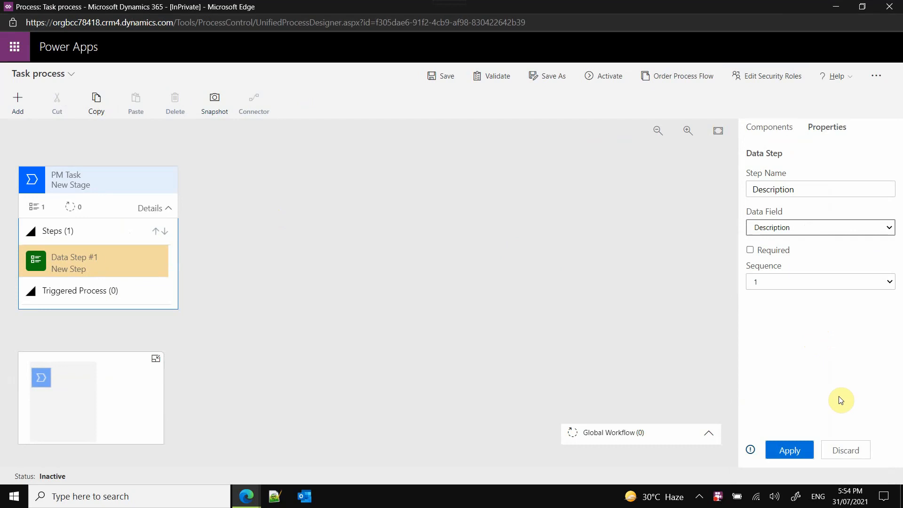
pyautogui.click(799, 454)
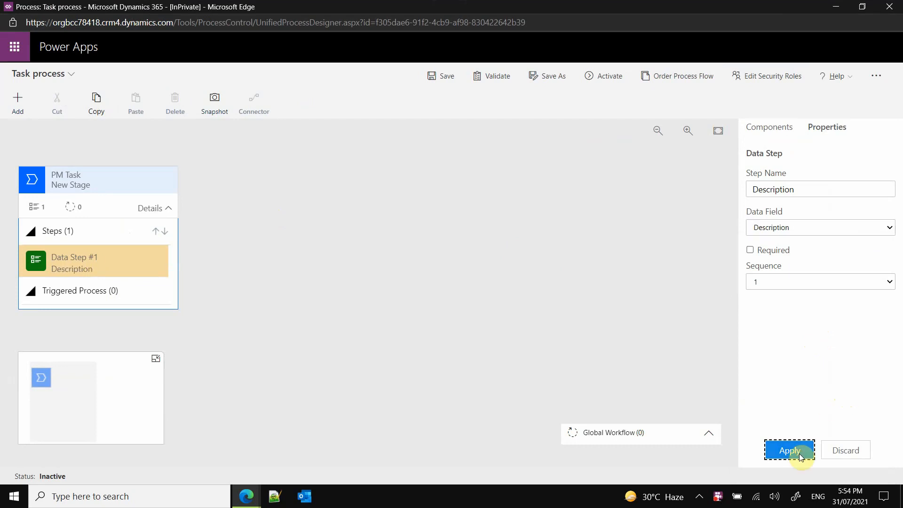
# - Rename the first PM Task stage as "New"
pyautogui.click(90, 187)
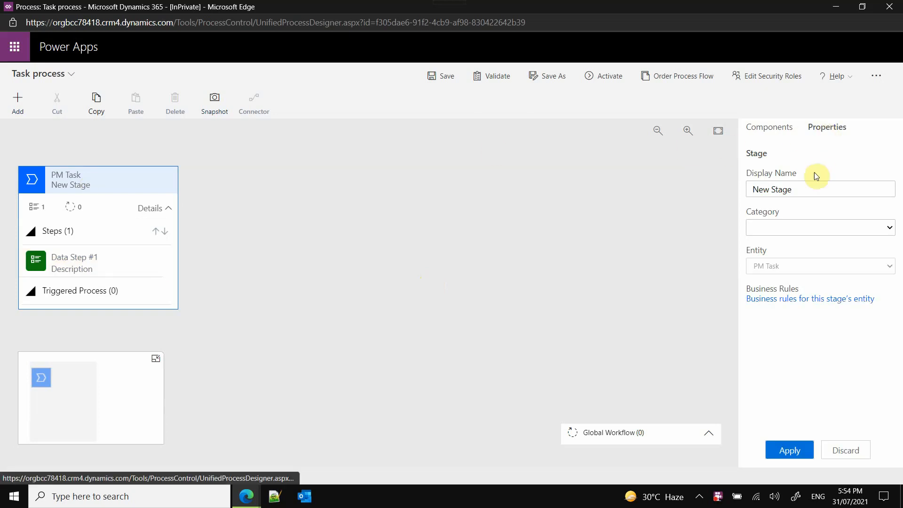
pyautogui.click(804, 189)
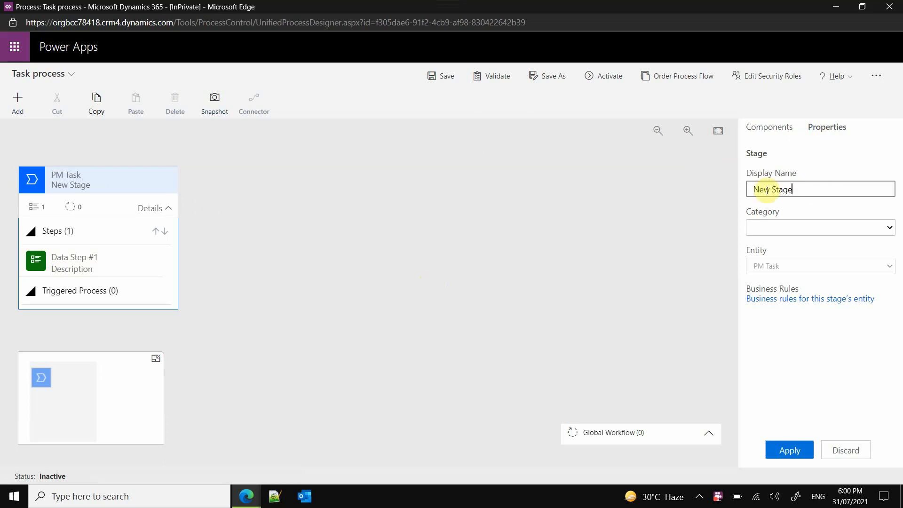
pyautogui.moveTo(771, 189); pyautogui.dragTo(859, 186)
pyautogui.press('BackSpace')
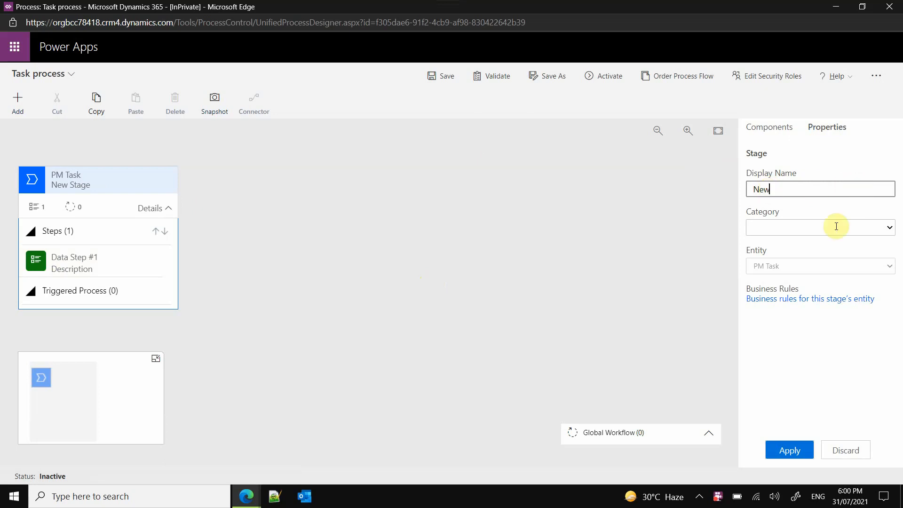
pyautogui.click(798, 451)
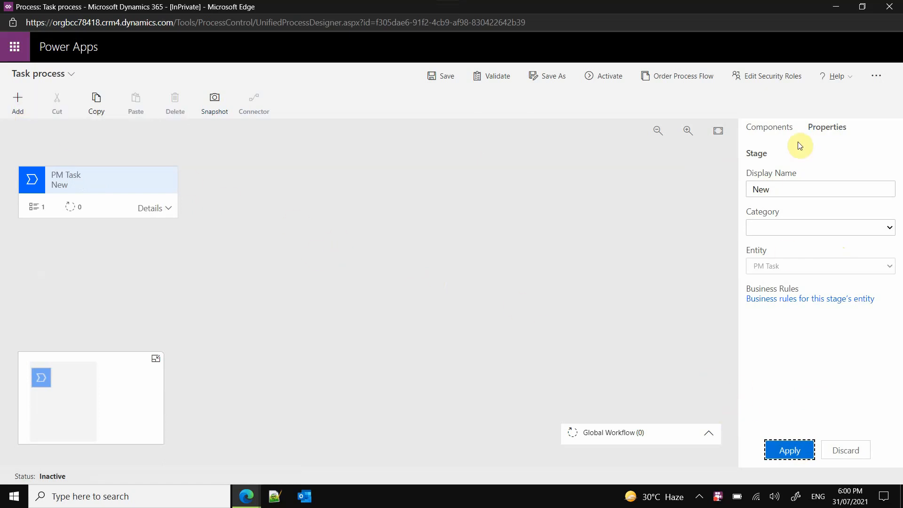
# - Add three more PM Task stages in sequence after the New stage
pyautogui.click(782, 126)
pyautogui.moveTo(802, 173); pyautogui.dragTo(202, 191)
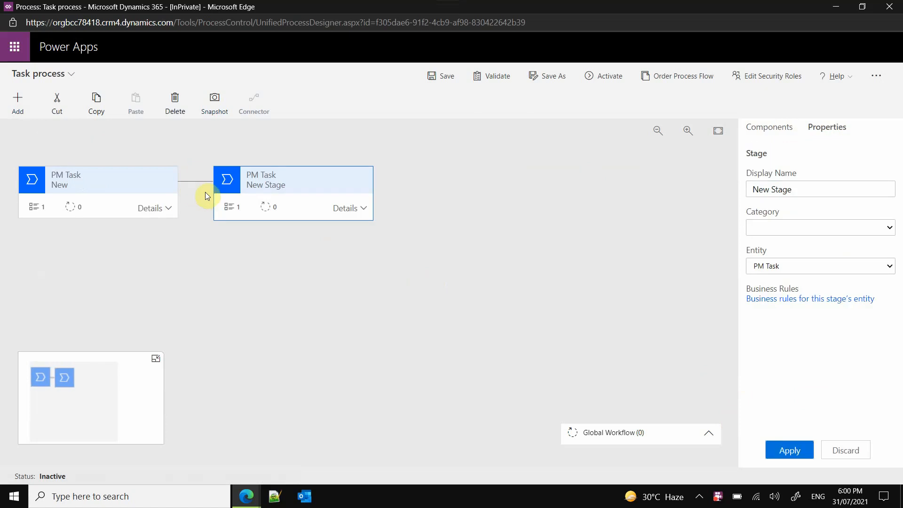
pyautogui.click(774, 126)
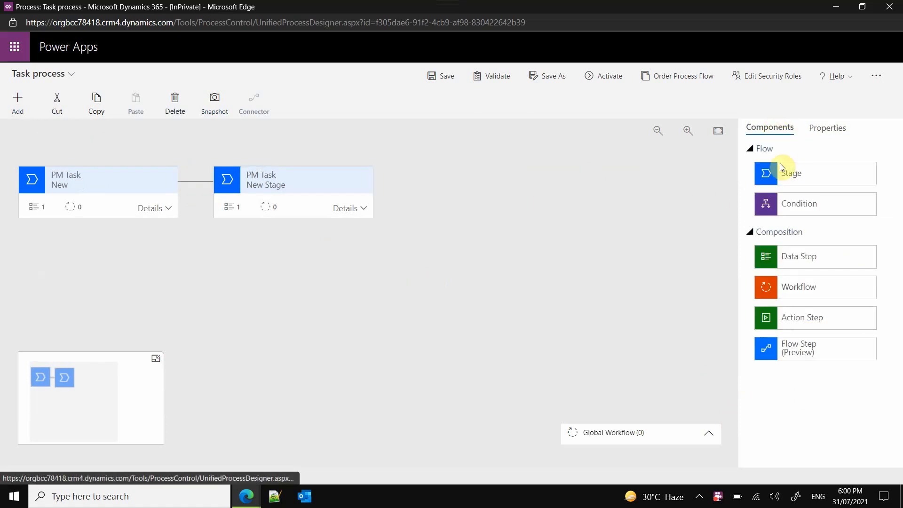
pyautogui.moveTo(786, 171); pyautogui.dragTo(395, 188)
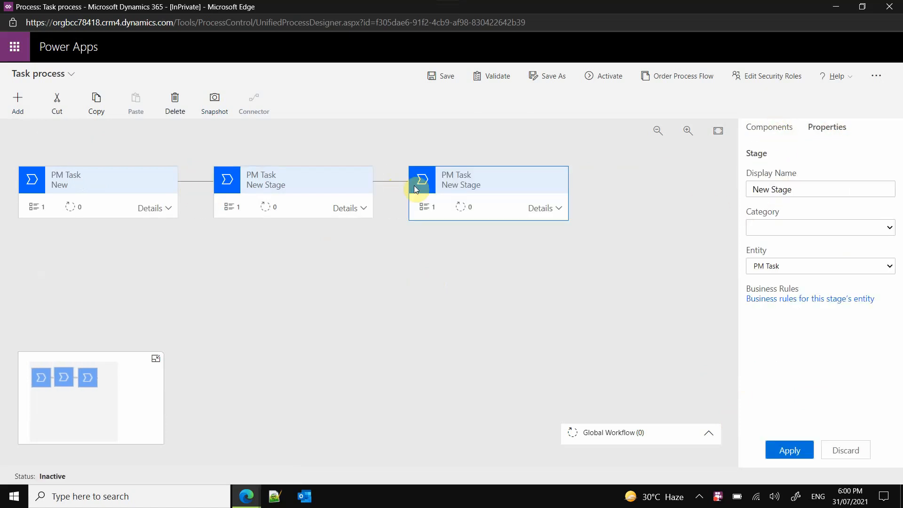
pyautogui.click(764, 137)
pyautogui.moveTo(785, 174); pyautogui.dragTo(583, 194)
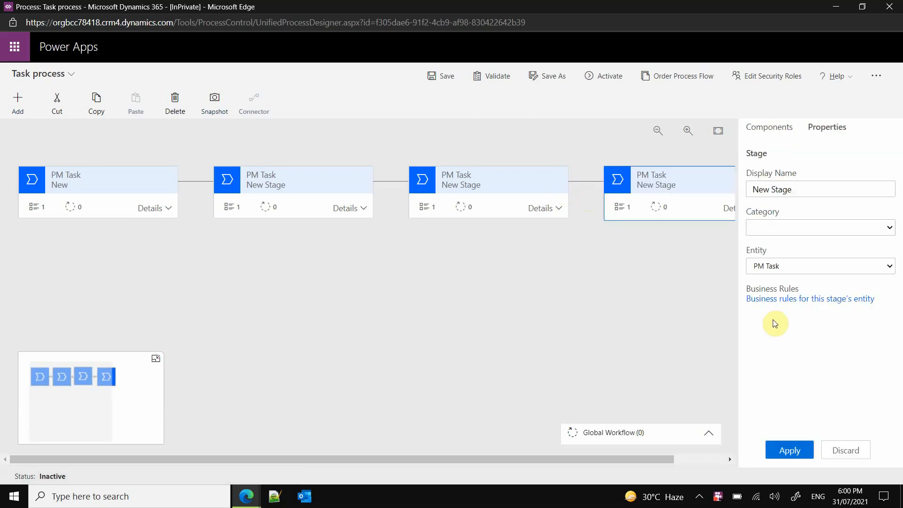
pyautogui.click(796, 450)
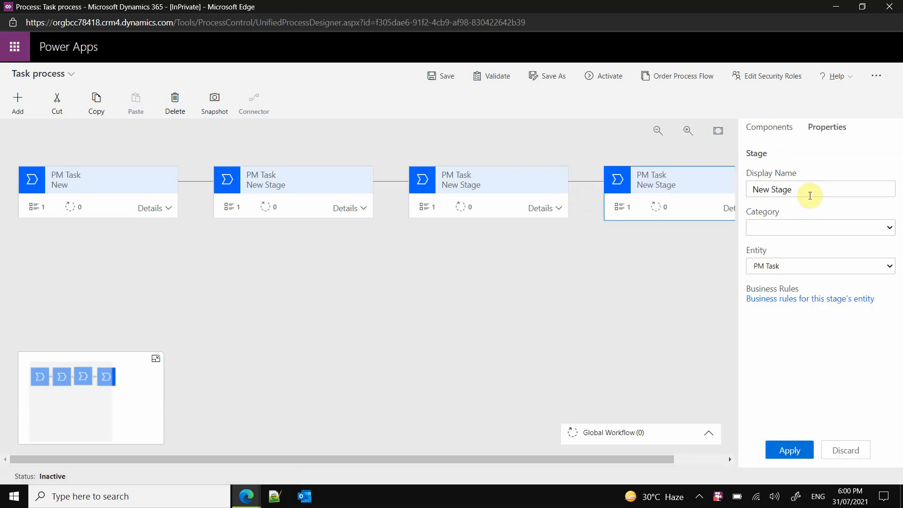
# - Rename the second stage as "In progress"
pyautogui.click(252, 176)
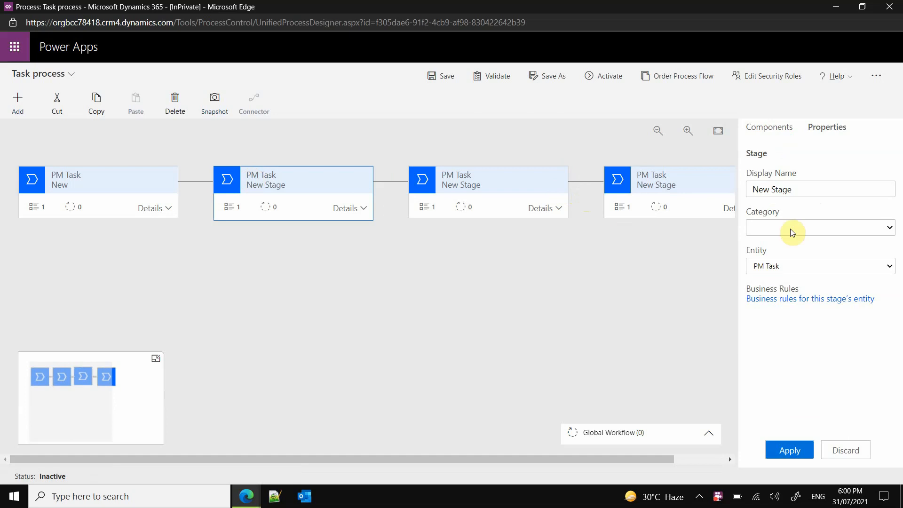
pyautogui.moveTo(810, 189); pyautogui.dragTo(747, 190)
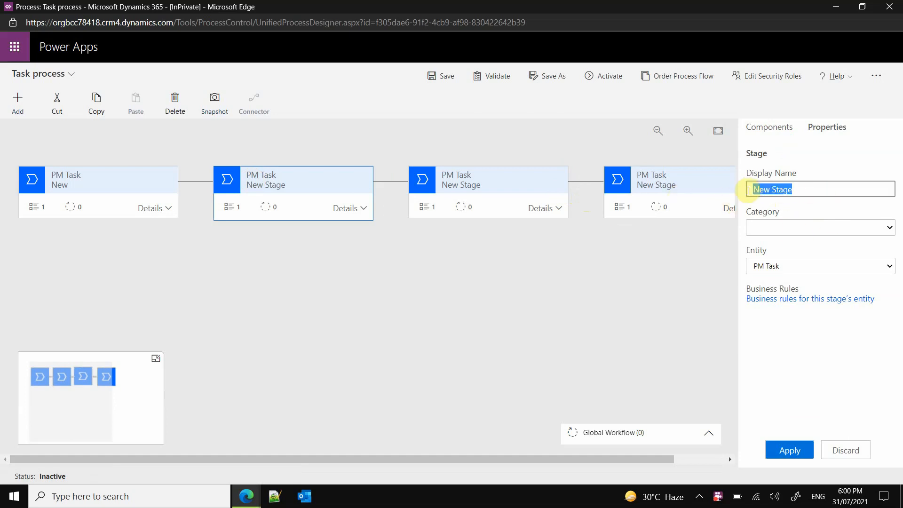
pyautogui.write('In')
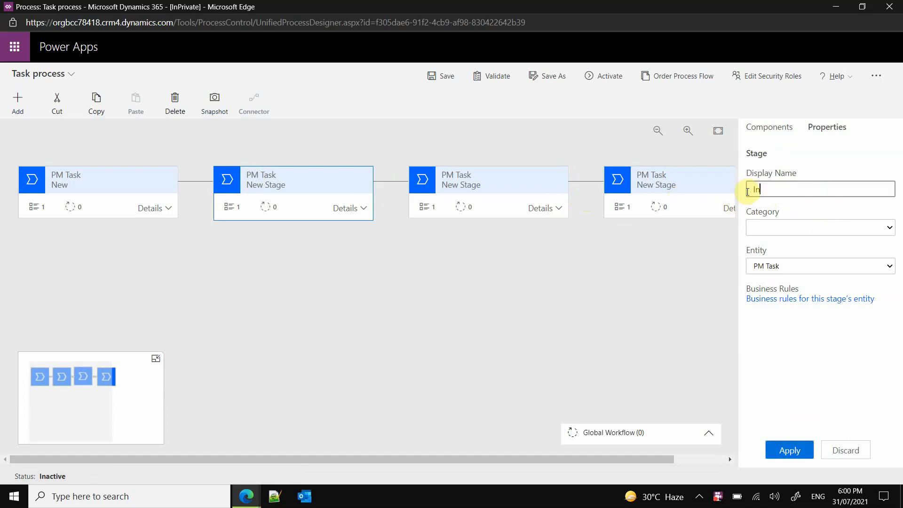
pyautogui.write(' progress')
pyautogui.click(780, 449)
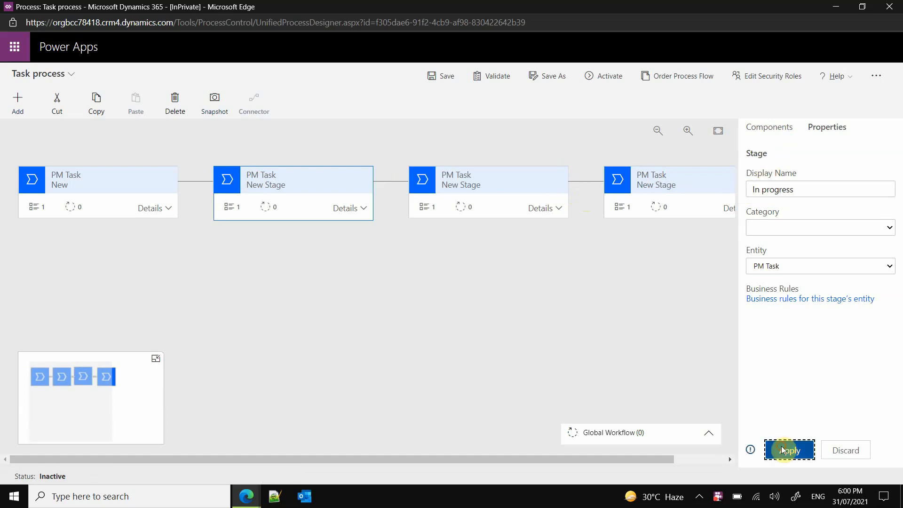
# - Rename the third stage as "Completed"
pyautogui.click(472, 188)
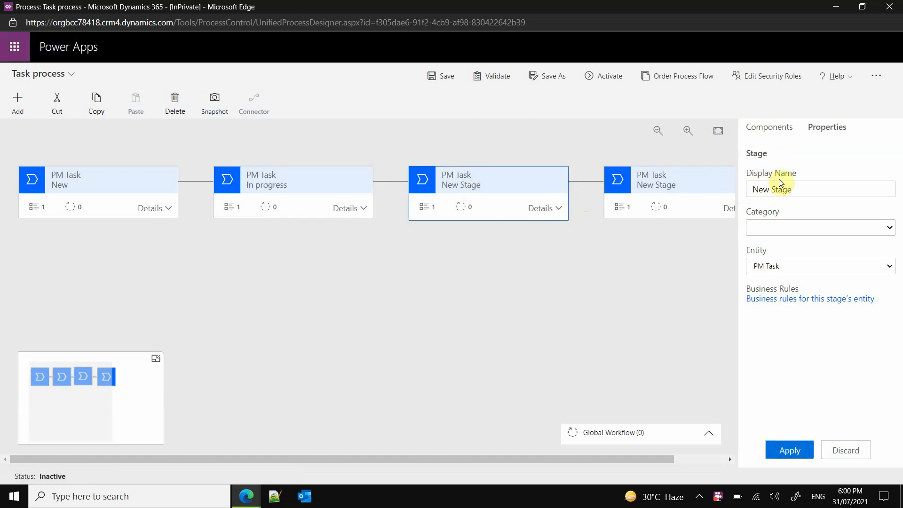
pyautogui.moveTo(800, 188); pyautogui.dragTo(739, 193)
pyautogui.write('Comply')
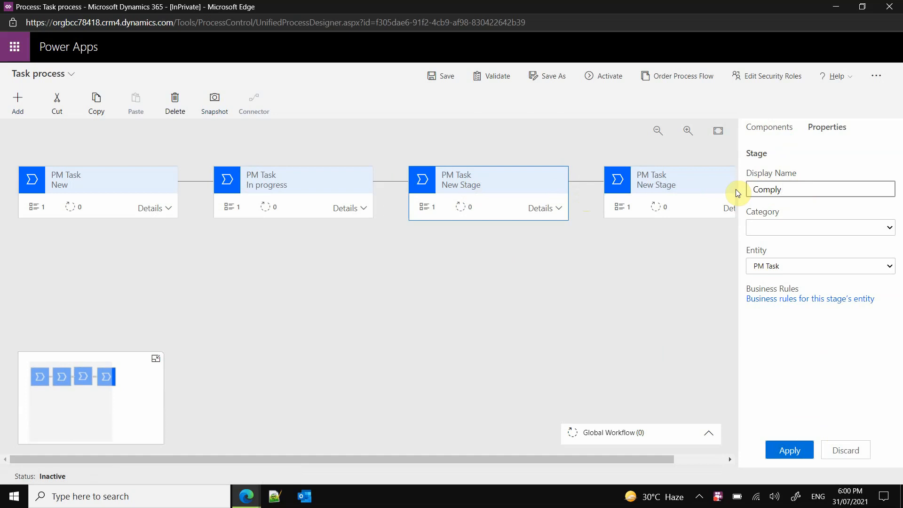
pyautogui.write('rted')
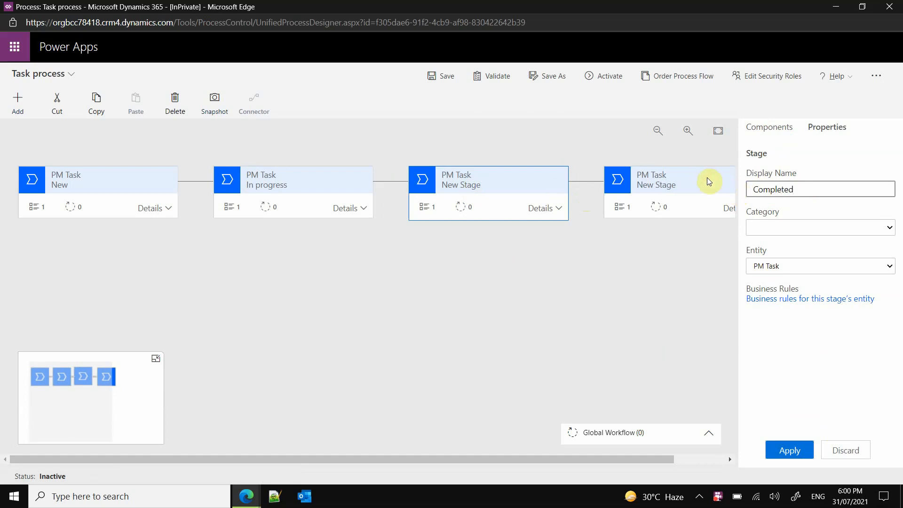
pyautogui.click(815, 446)
# - Rename the fourth stage as "Closed"
pyautogui.click(675, 186)
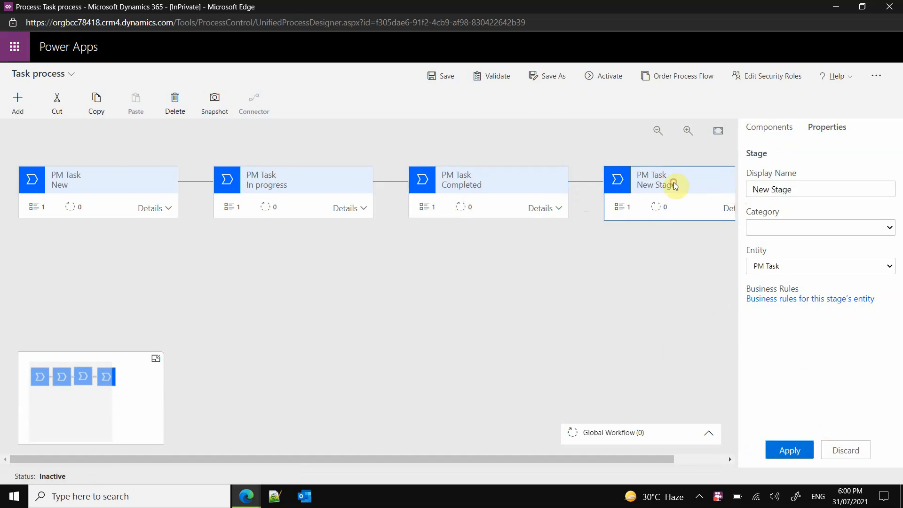
pyautogui.moveTo(831, 188); pyautogui.dragTo(742, 190)
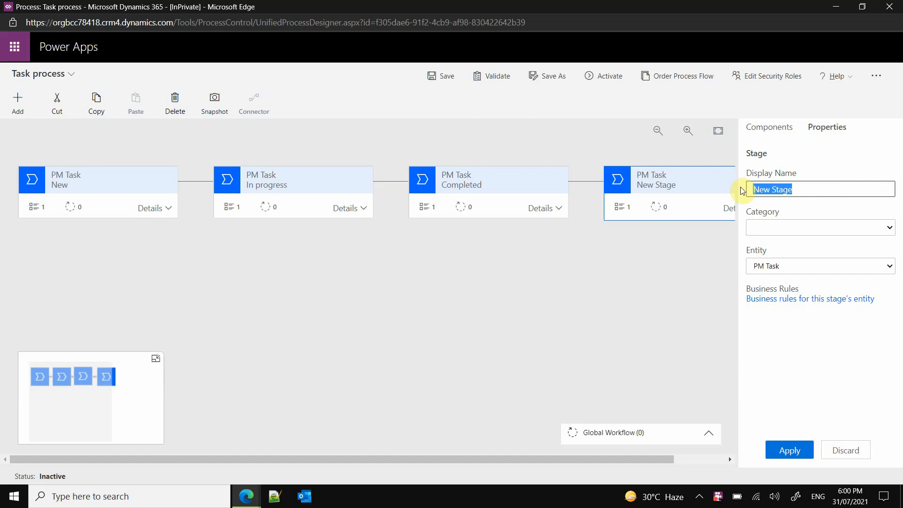
pyautogui.write('Closed')
pyautogui.click(790, 449)
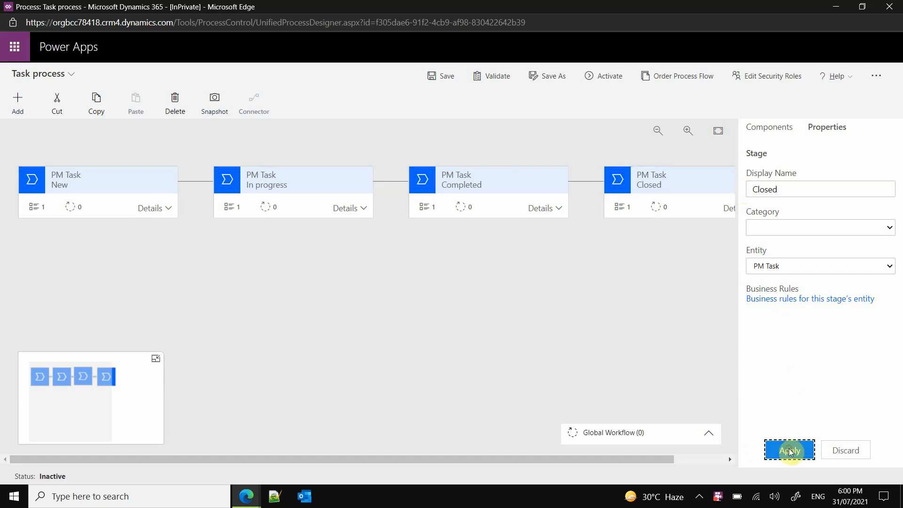
# - Set the In progress stage's data step to the Description field and make it required, after checking the New stage's data step
pyautogui.click(168, 208)
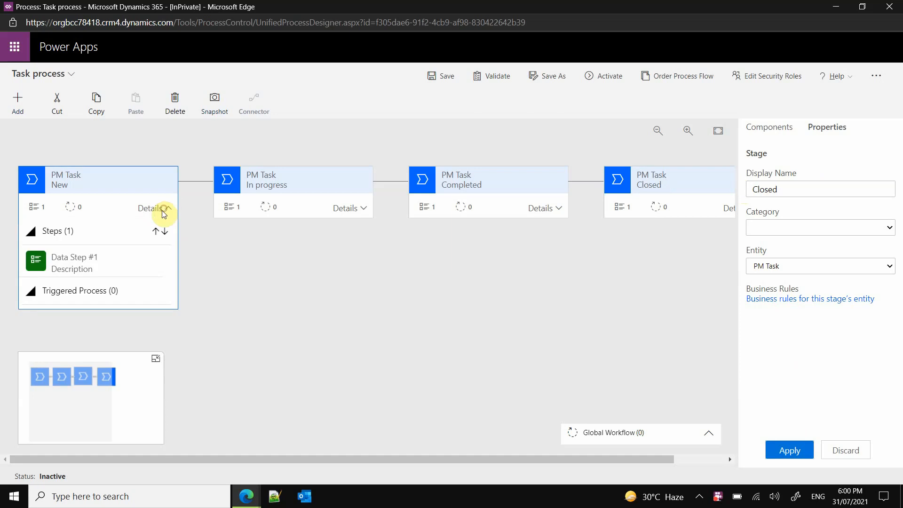
pyautogui.click(109, 261)
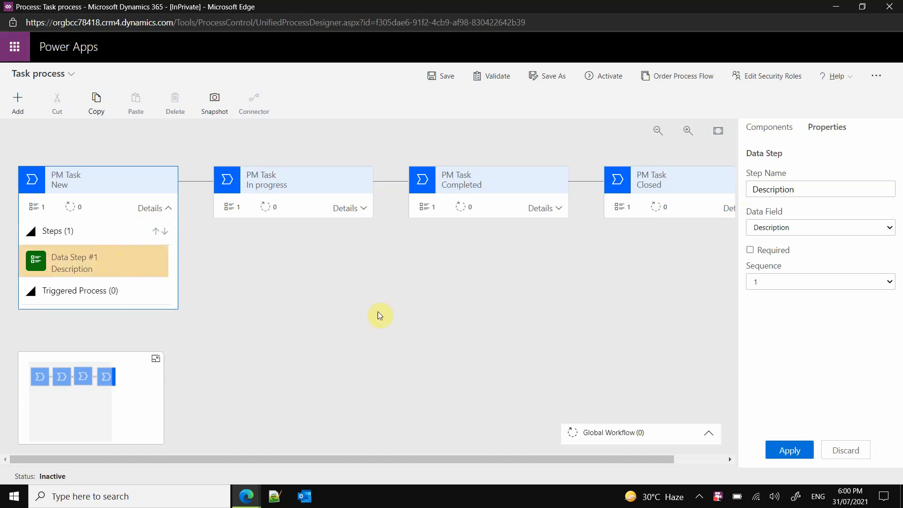
pyautogui.click(362, 207)
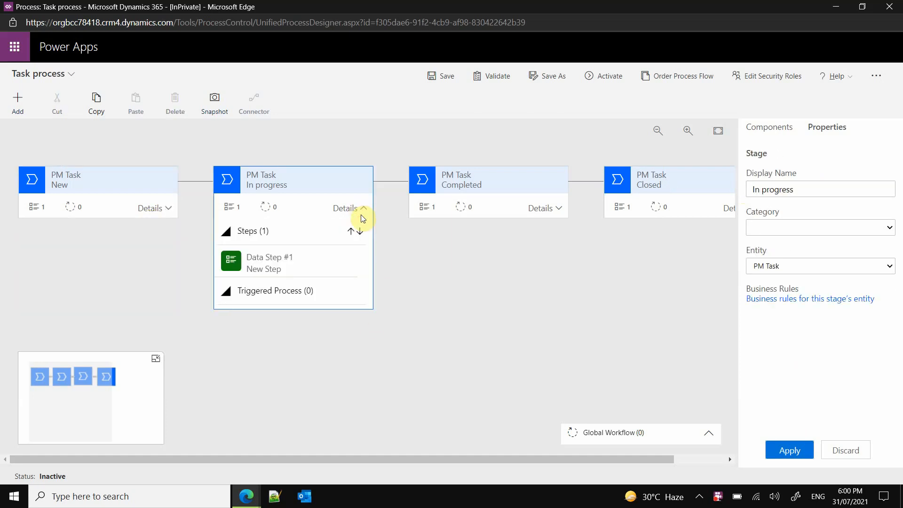
pyautogui.click(287, 263)
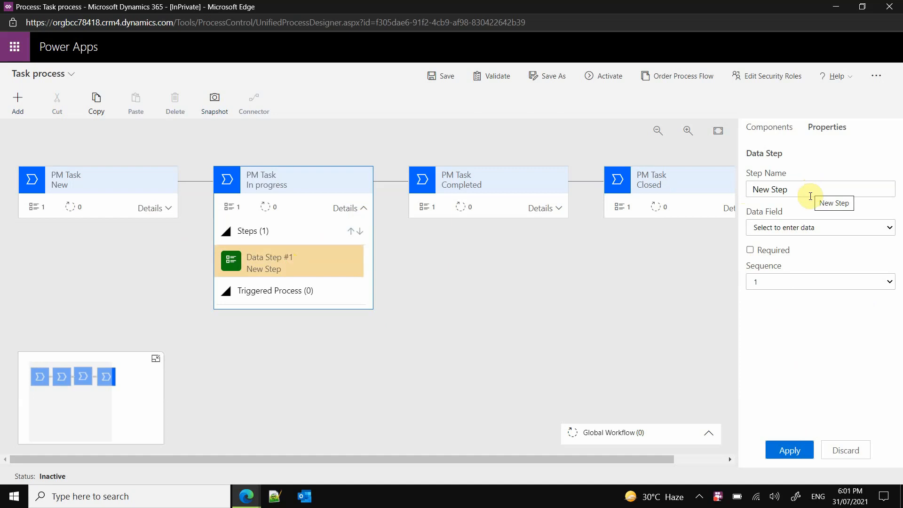
pyautogui.click(818, 227)
pyautogui.click(806, 340)
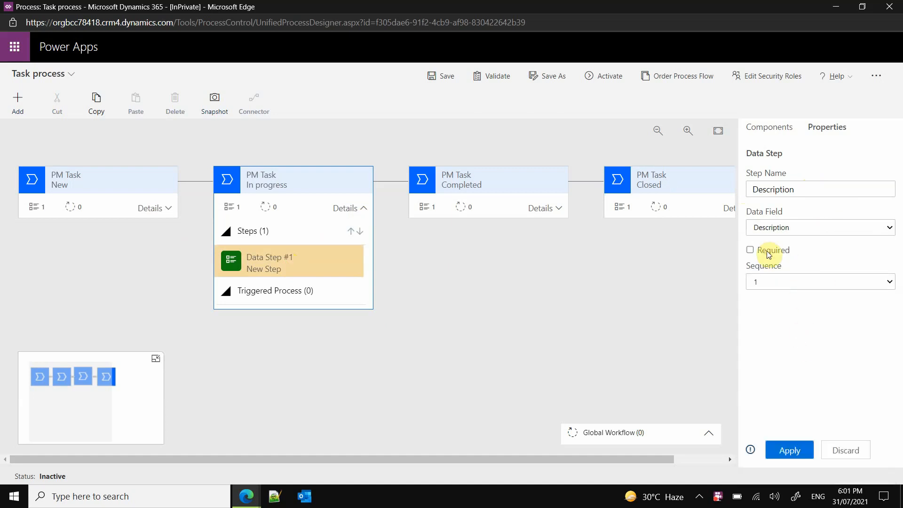
pyautogui.click(750, 250)
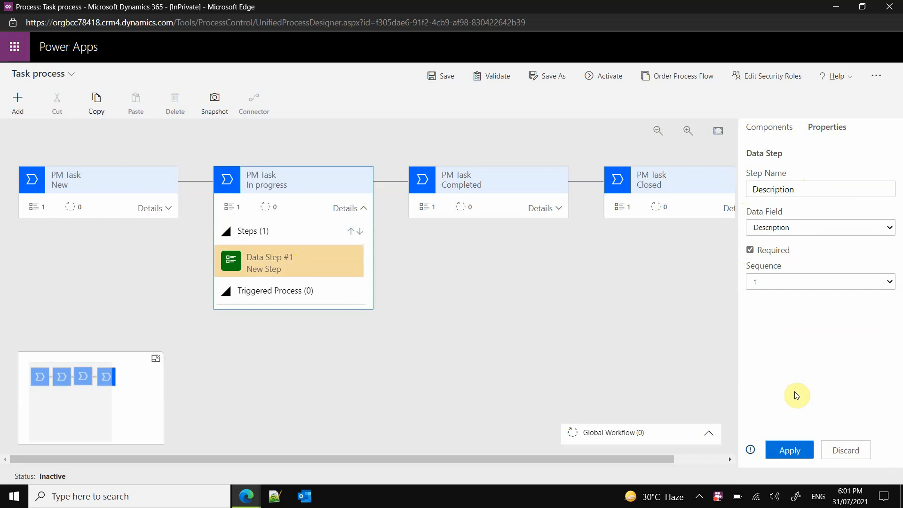
pyautogui.click(804, 449)
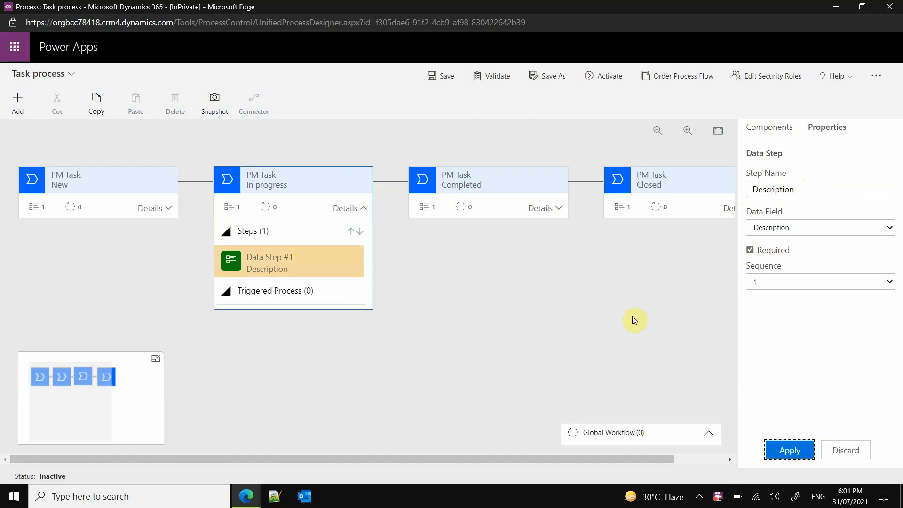
# - Set the Completed stage's data step to the Completion Notes field and mark it as required
pyautogui.click(559, 210)
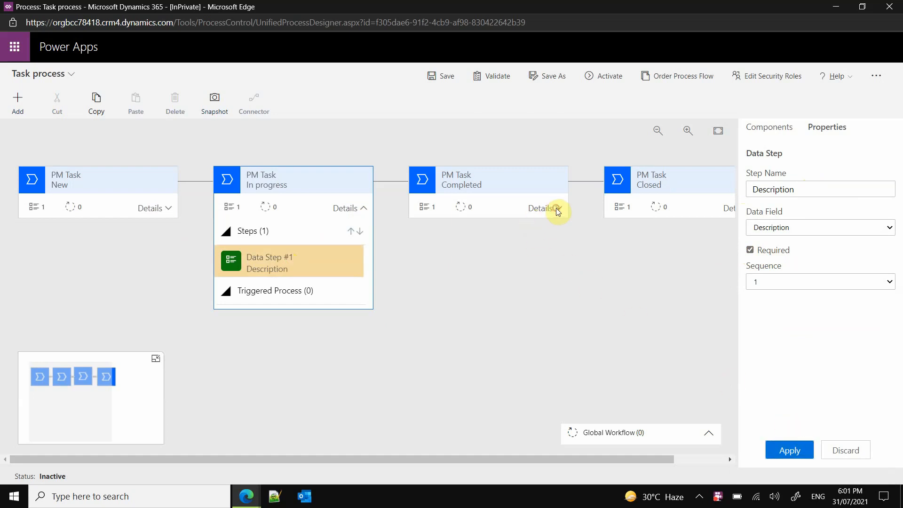
pyautogui.click(497, 264)
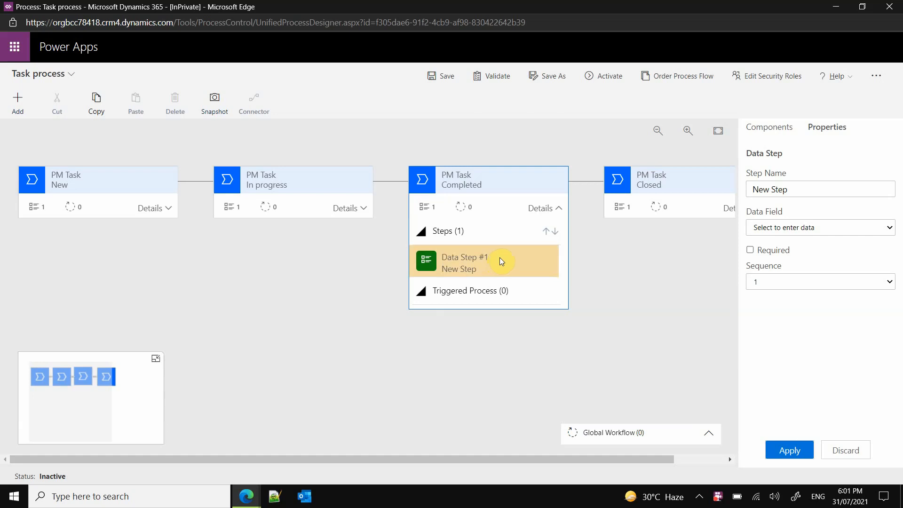
pyautogui.click(876, 228)
pyautogui.click(888, 268)
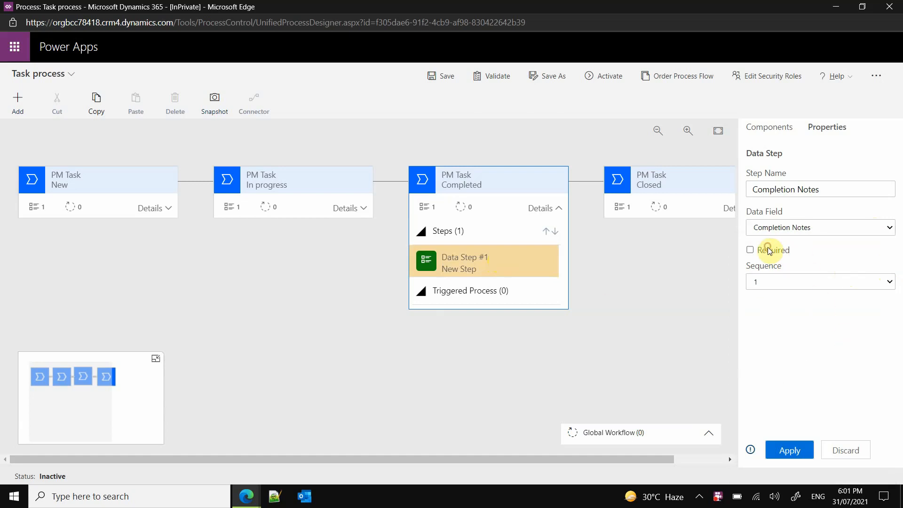
pyautogui.click(746, 250)
pyautogui.click(789, 450)
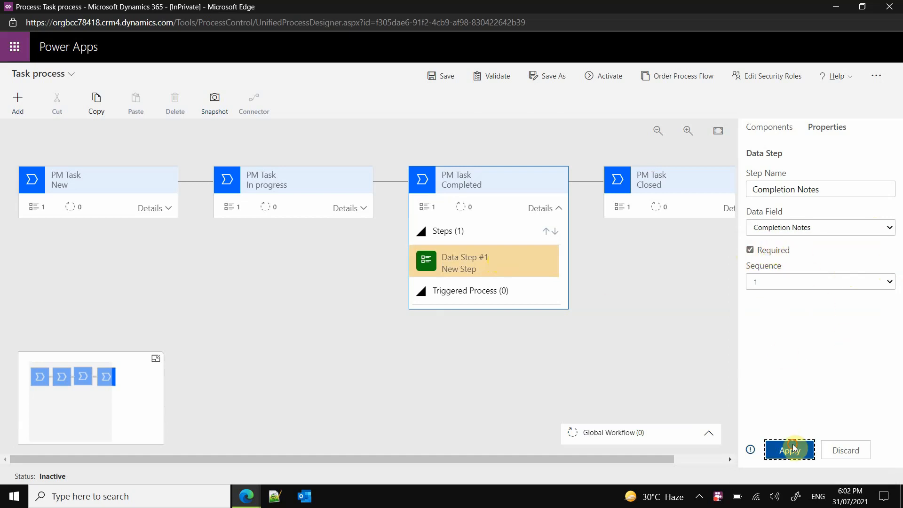
# - Set the Closed stage's data step to the Key-user validation field and mark it as required
pyautogui.click(685, 210)
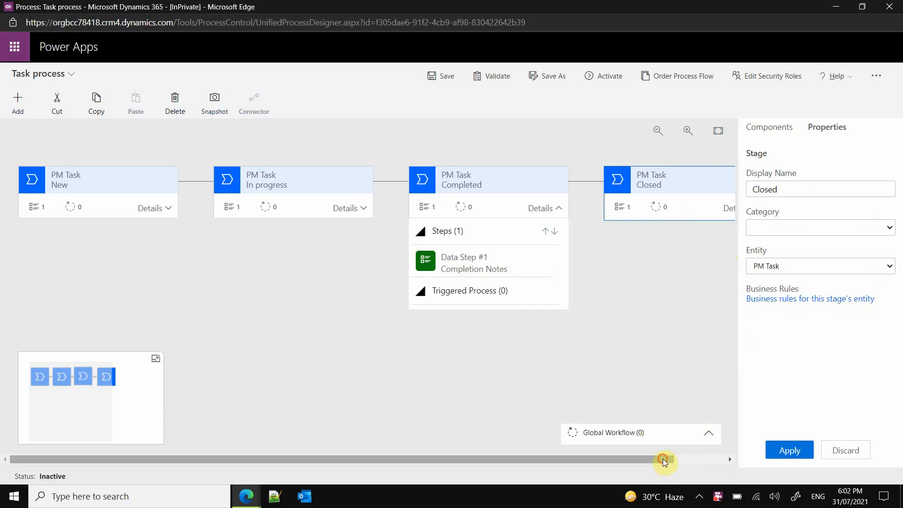
pyautogui.moveTo(665, 459); pyautogui.dragTo(716, 460)
pyautogui.click(697, 207)
pyautogui.click(619, 260)
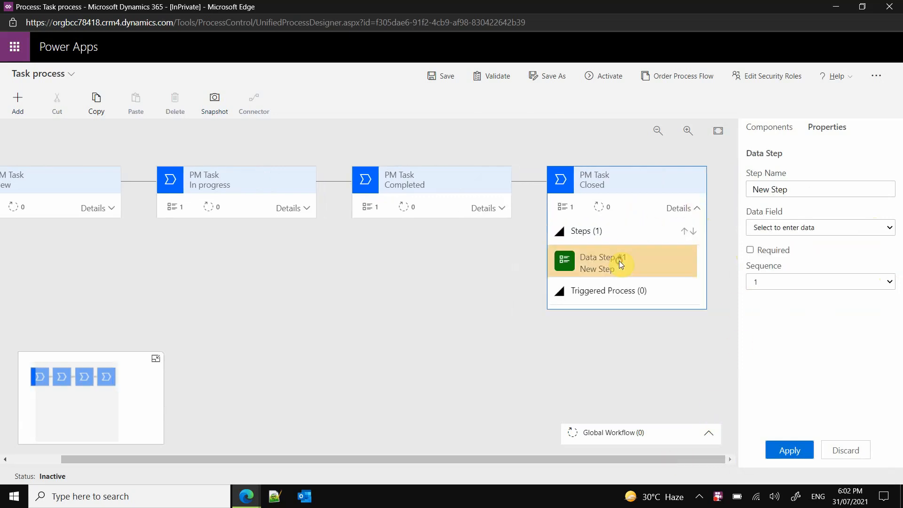
pyautogui.click(875, 227)
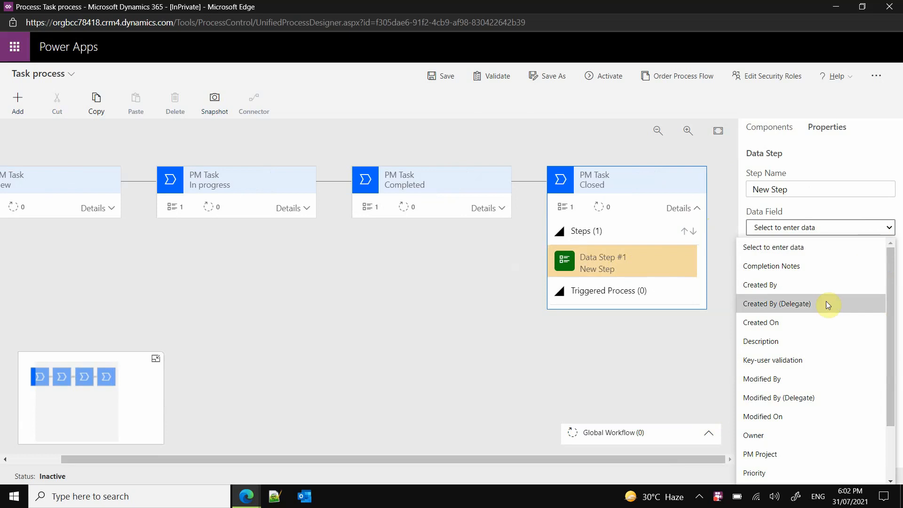
pyautogui.moveTo(889, 282); pyautogui.dragTo(896, 350)
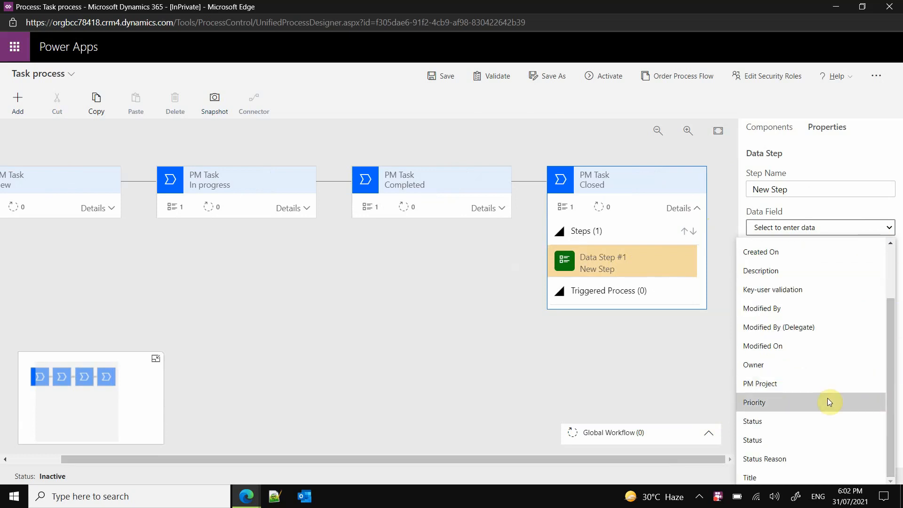
pyautogui.scroll(3, 828, 401)
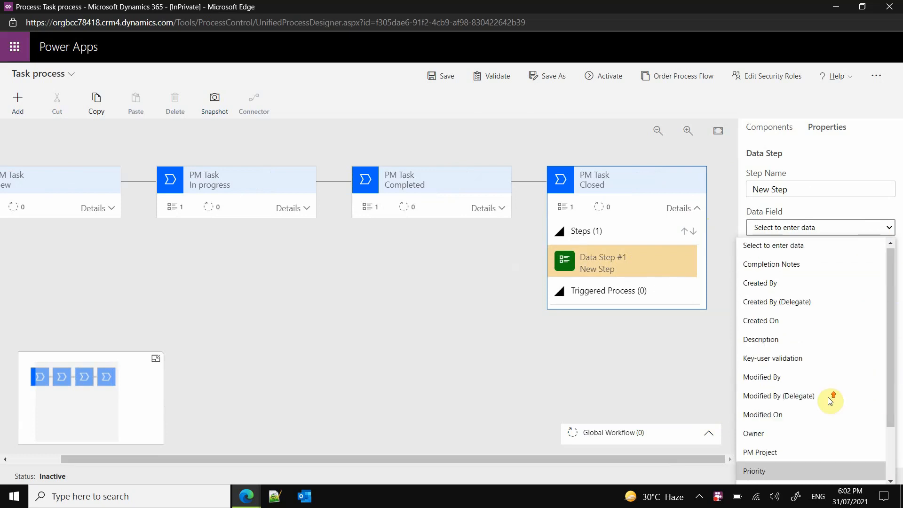
pyautogui.click(800, 351)
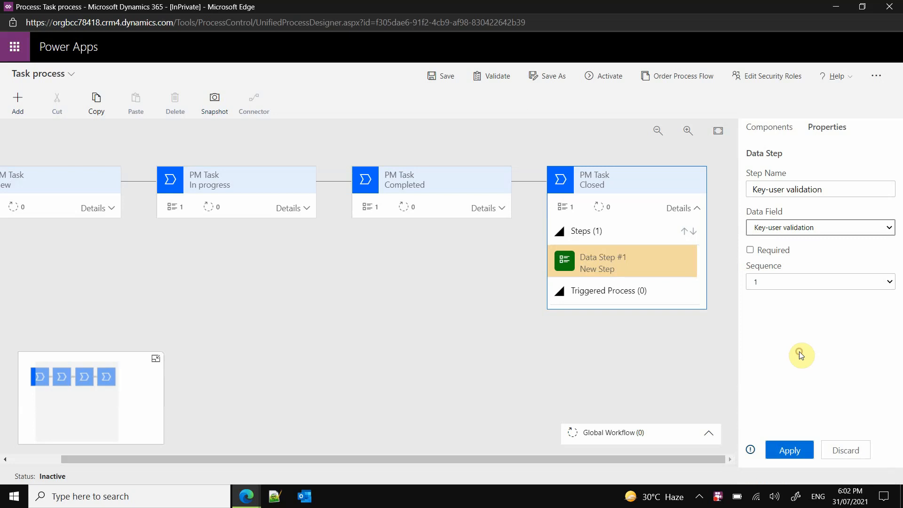
pyautogui.click(774, 252)
pyautogui.click(751, 249)
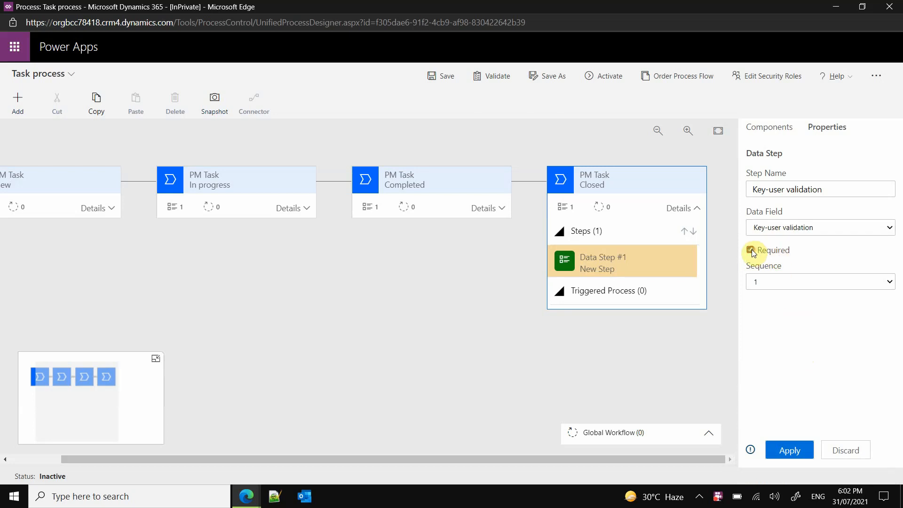
pyautogui.click(805, 449)
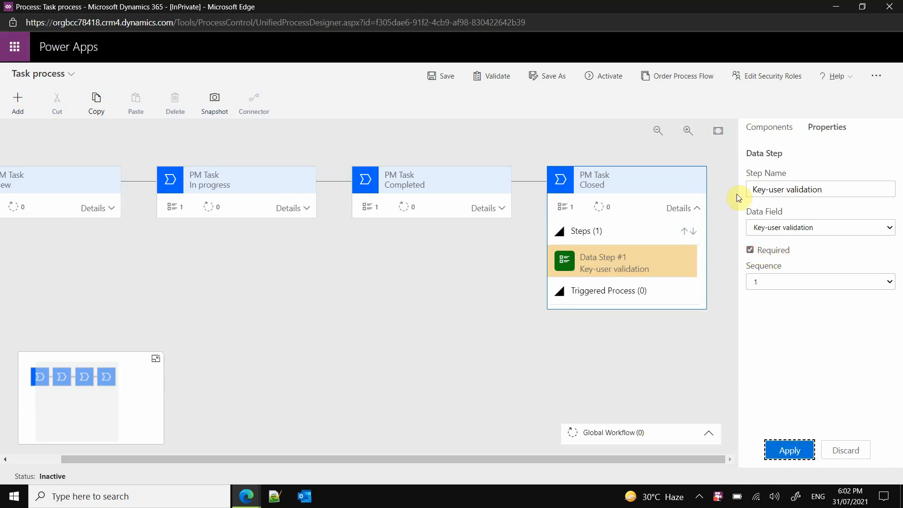
# - Activate the Task process business process flow after saving and validating it
pyautogui.click(446, 76)
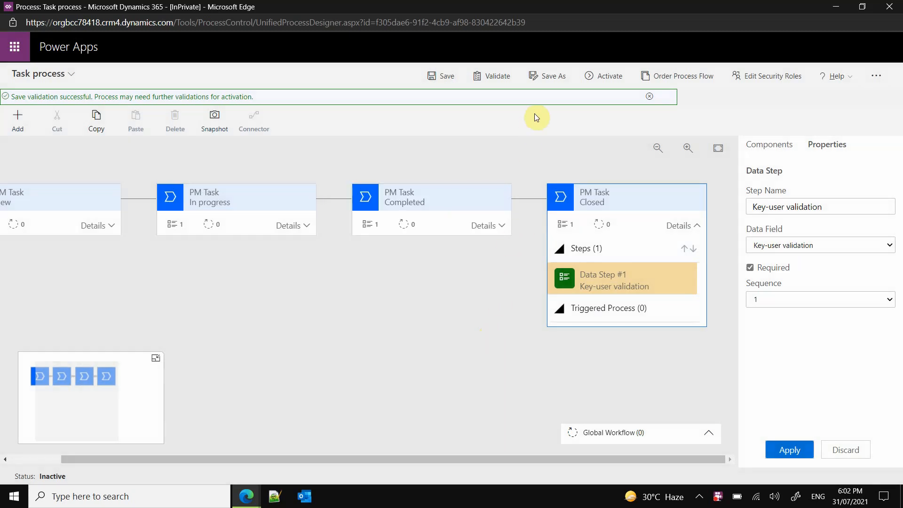
pyautogui.click(494, 78)
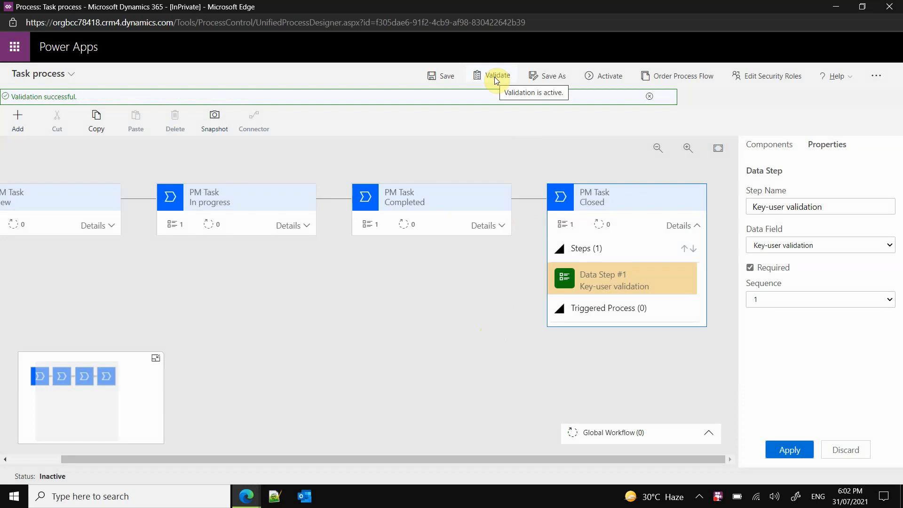
pyautogui.click(601, 76)
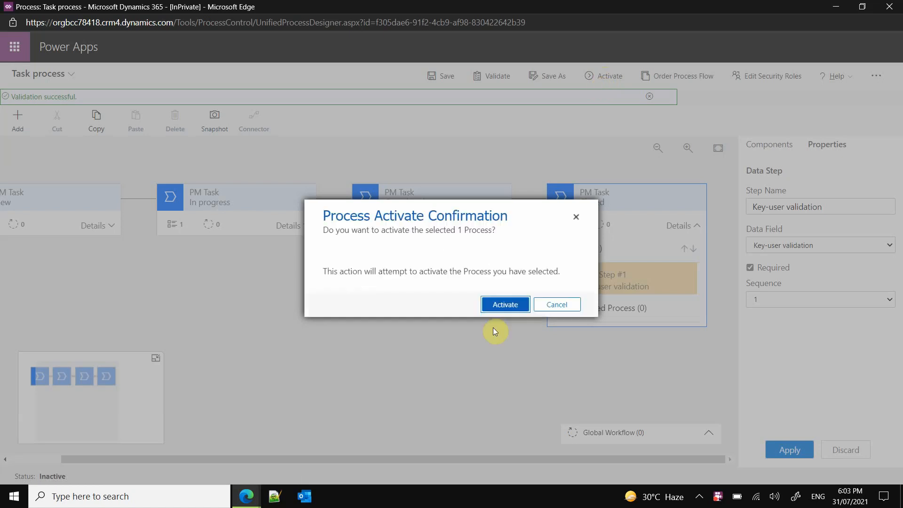
pyautogui.click(501, 306)
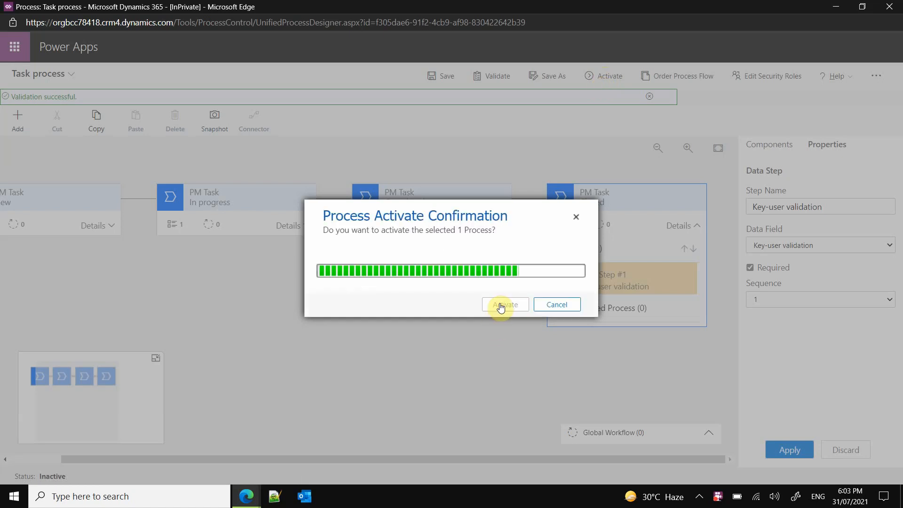
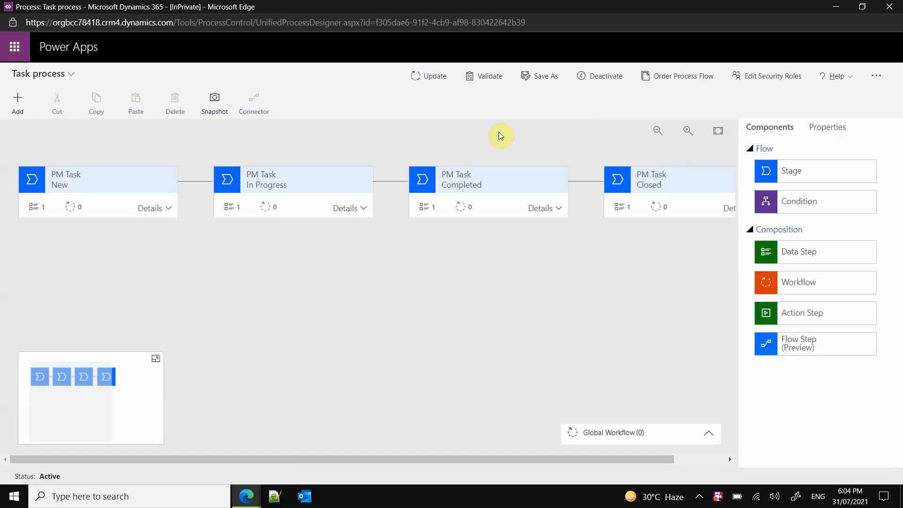
# - Close the Task process designer, save the Project Management App, and close the App Designer
pyautogui.click(889, 7)
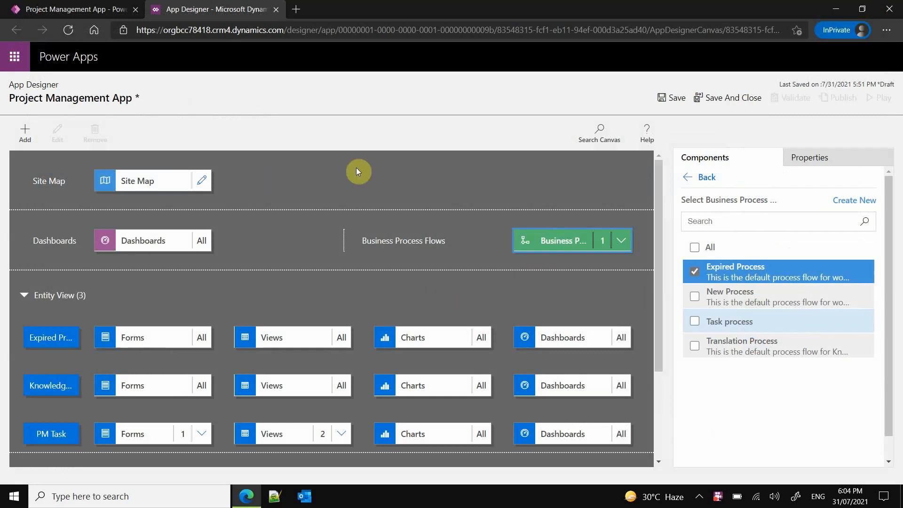
pyautogui.click(672, 97)
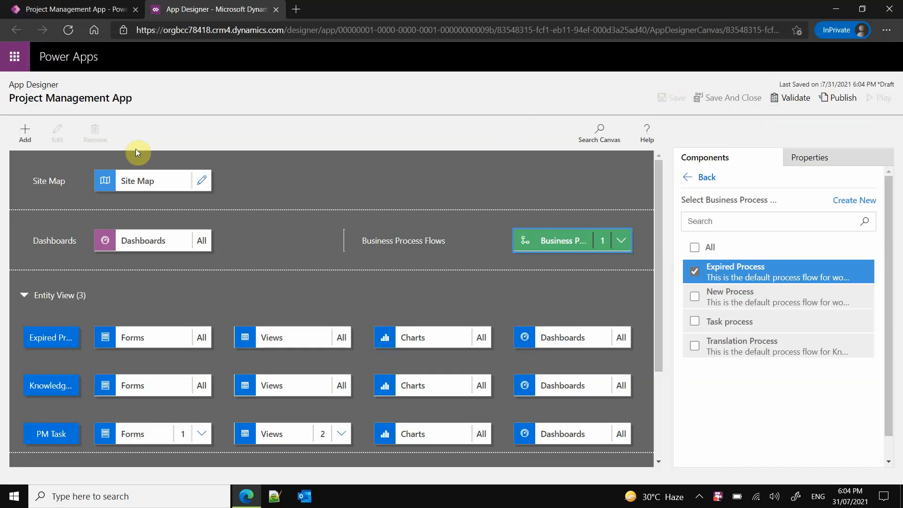
pyautogui.click(97, 6)
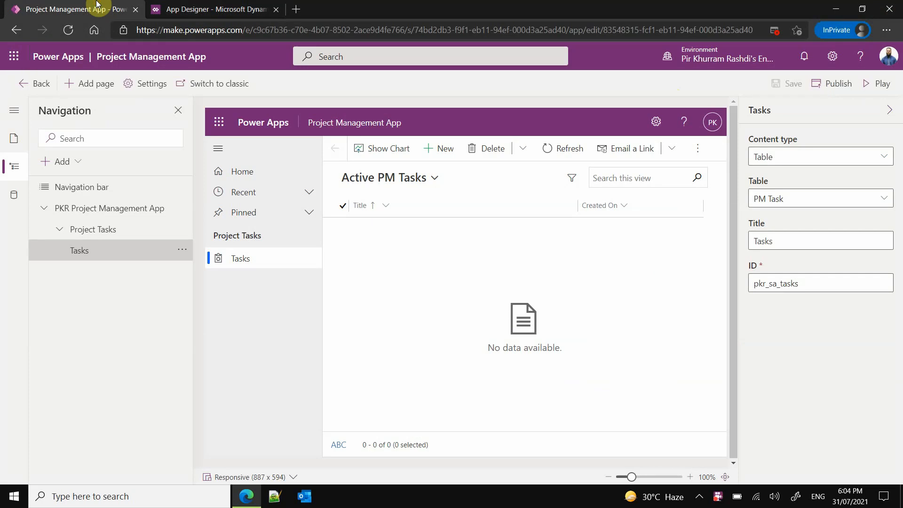
pyautogui.click(202, 9)
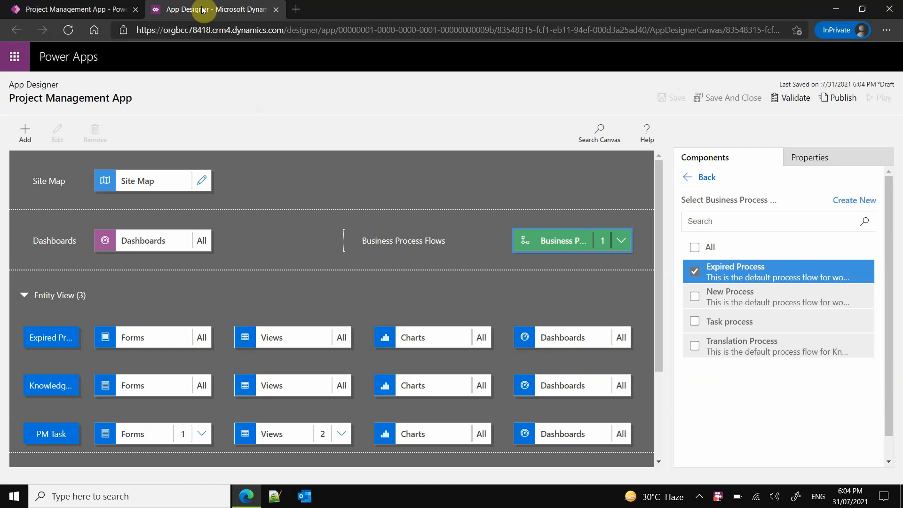
pyautogui.click(276, 9)
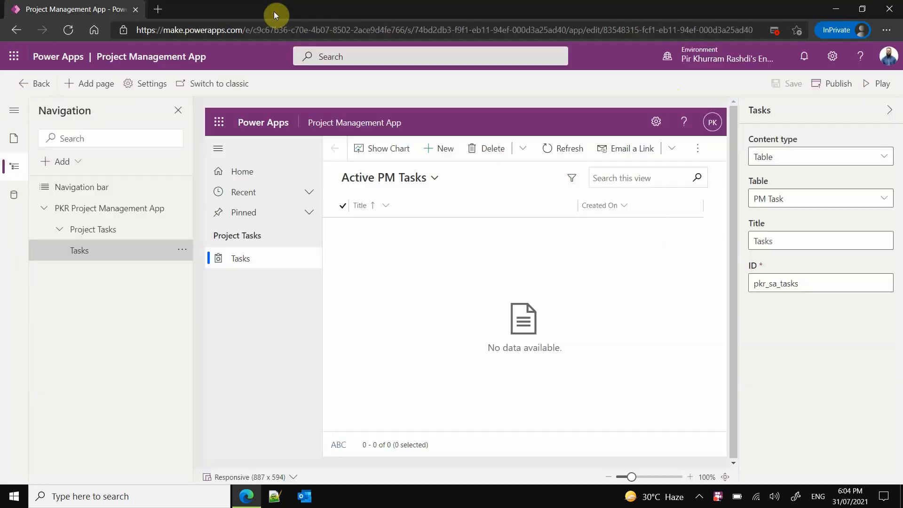
# - Return to the Project Management App solution and start a new business rule on the PM Task table
pyautogui.click(29, 83)
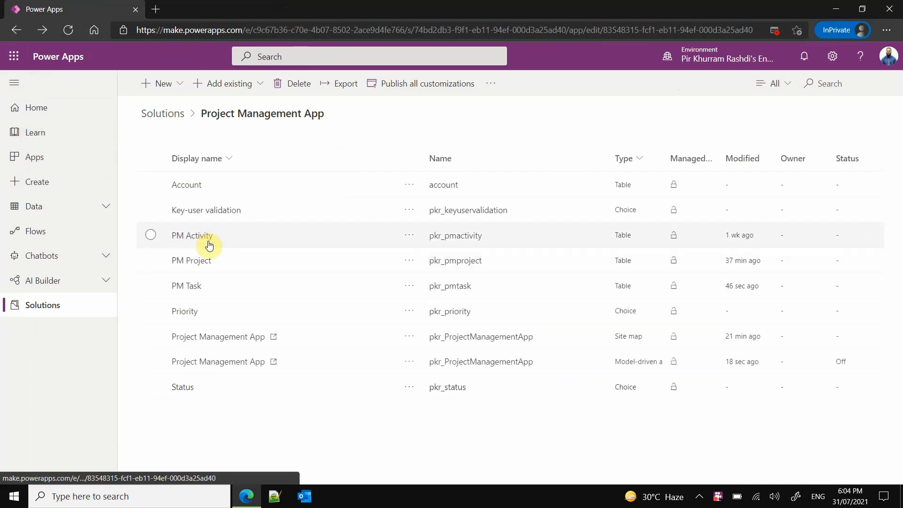
pyautogui.click(408, 287)
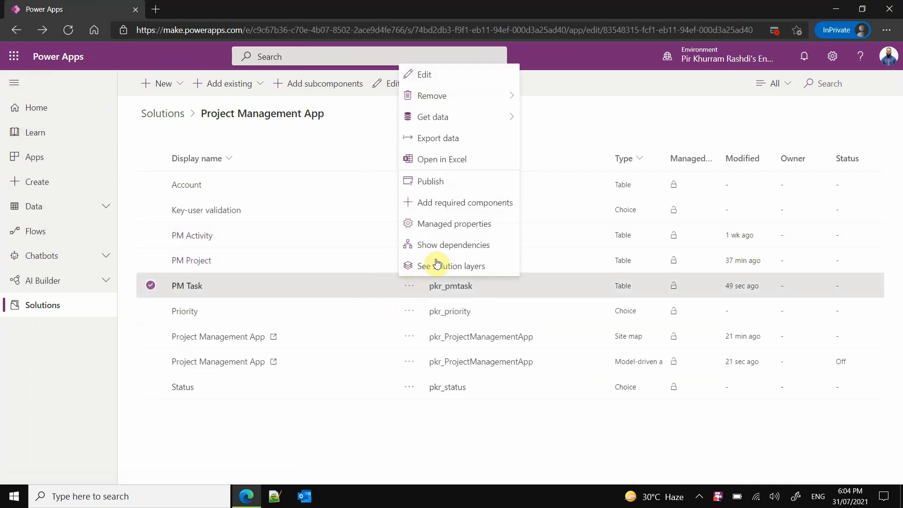
pyautogui.click(459, 74)
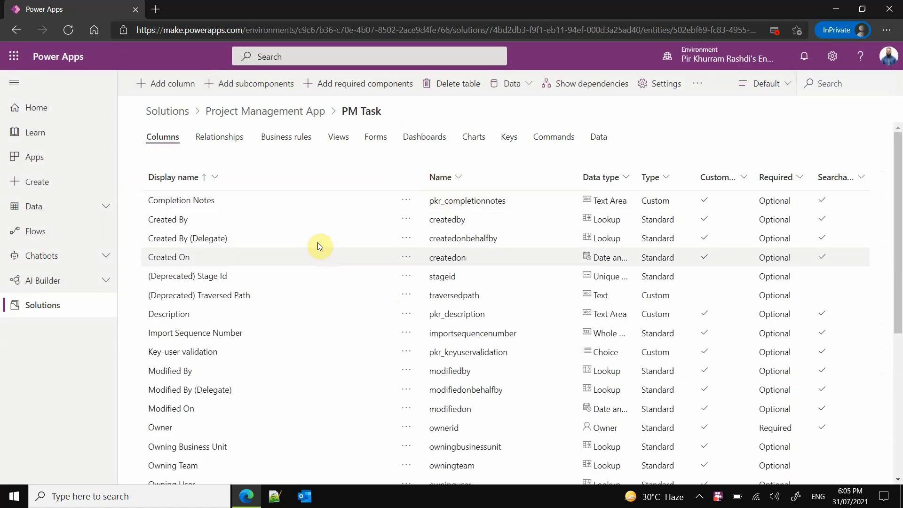
pyautogui.click(280, 142)
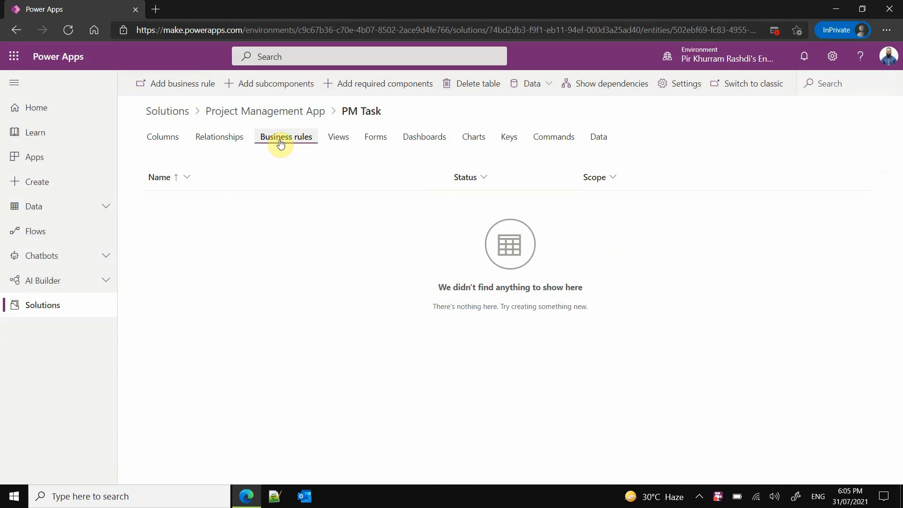
pyautogui.click(204, 88)
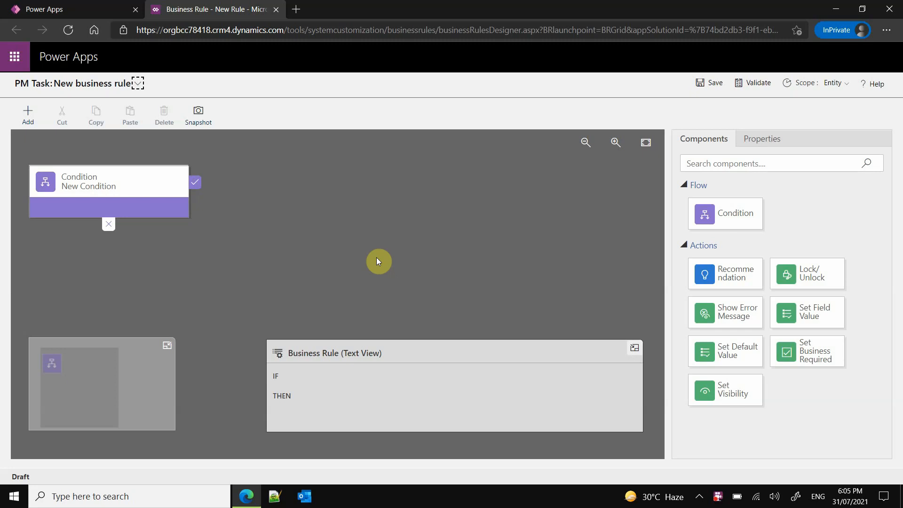
# - Name the business rule "Key-user validation field visibility" and try to save it
pyautogui.click(144, 181)
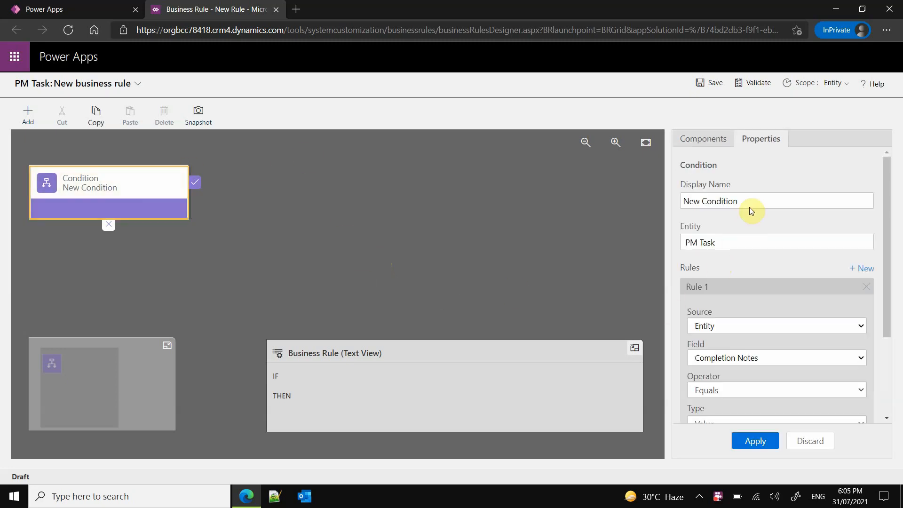
pyautogui.click(137, 84)
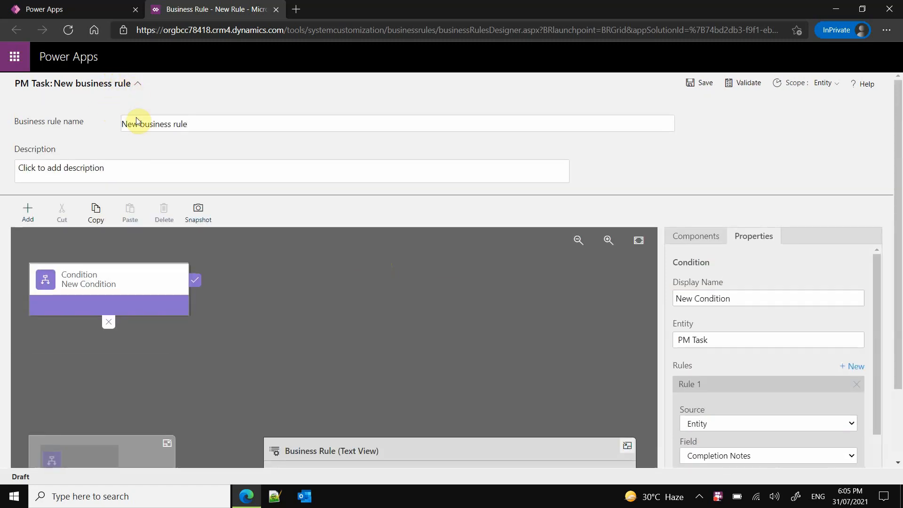
pyautogui.moveTo(201, 121); pyautogui.dragTo(123, 123)
pyautogui.press('BackSpace')
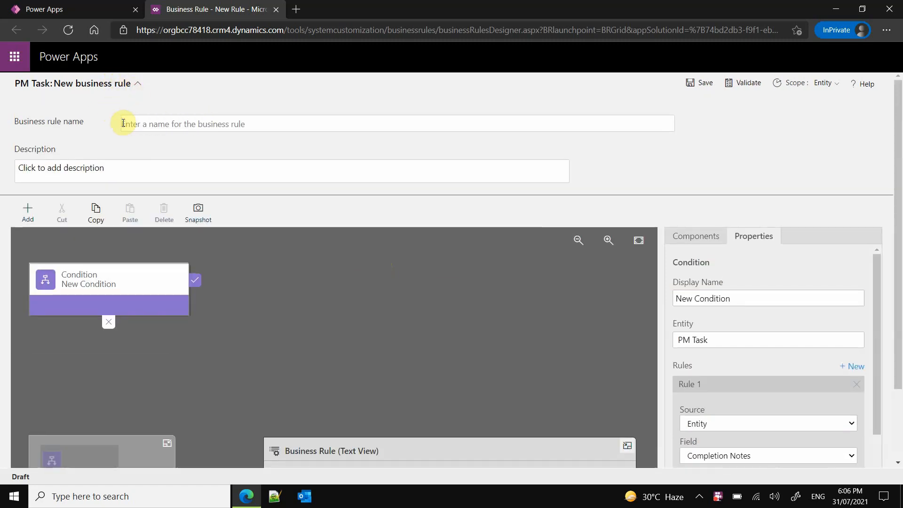
pyautogui.write('C')
pyautogui.press('BackSpace')
pyautogui.write('N')
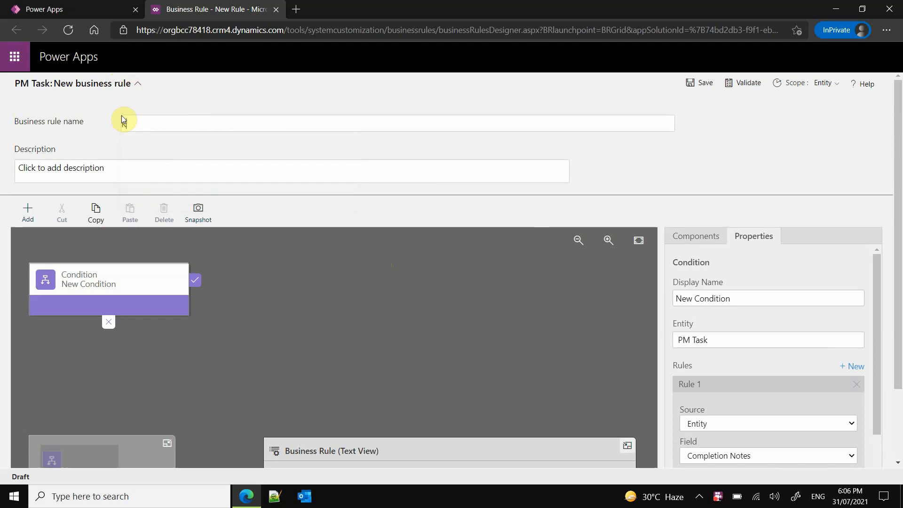
pyautogui.write('ey-user validation field visibi')
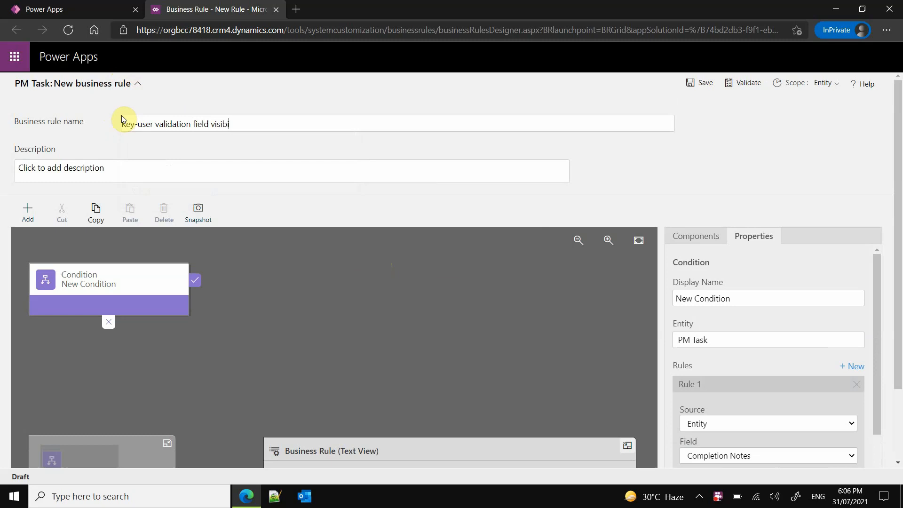
pyautogui.write('lity')
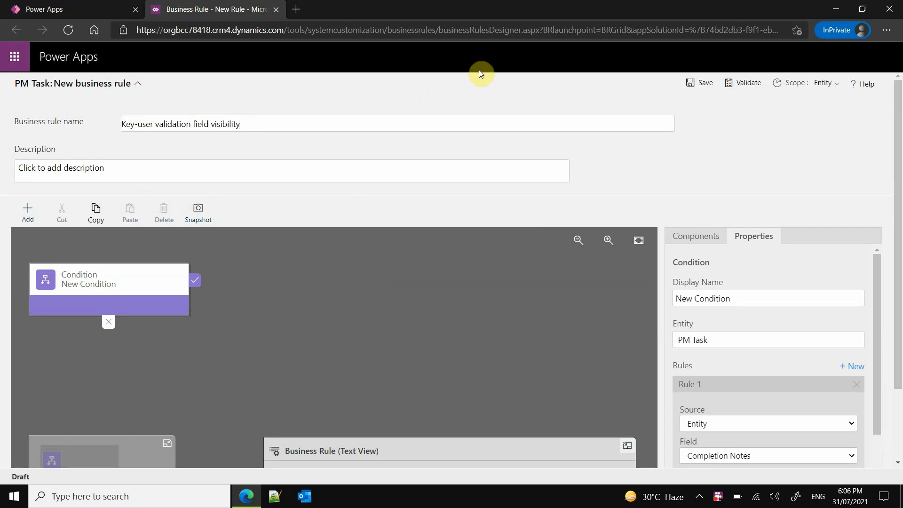
pyautogui.click(692, 83)
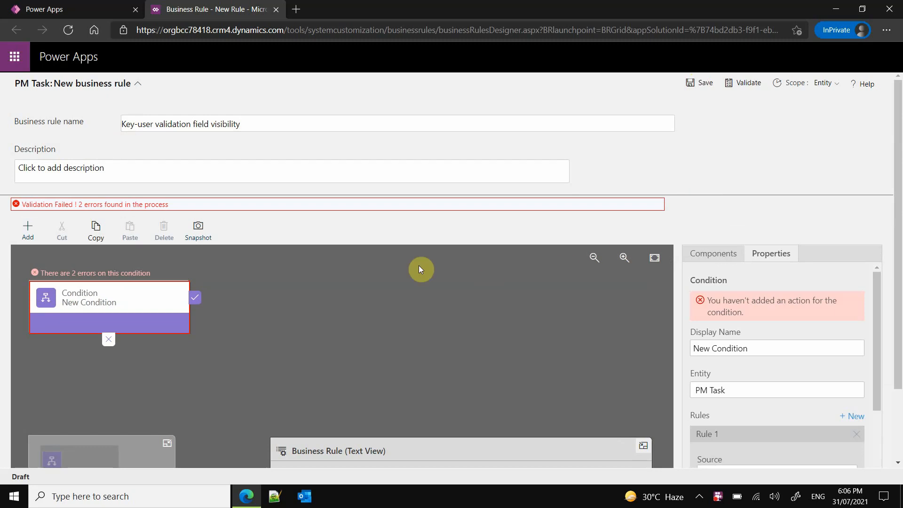
# - Set the display name of the rule's condition to "Key-user validation visibility"
pyautogui.scroll(-1, 409, 264)
pyautogui.click(109, 237)
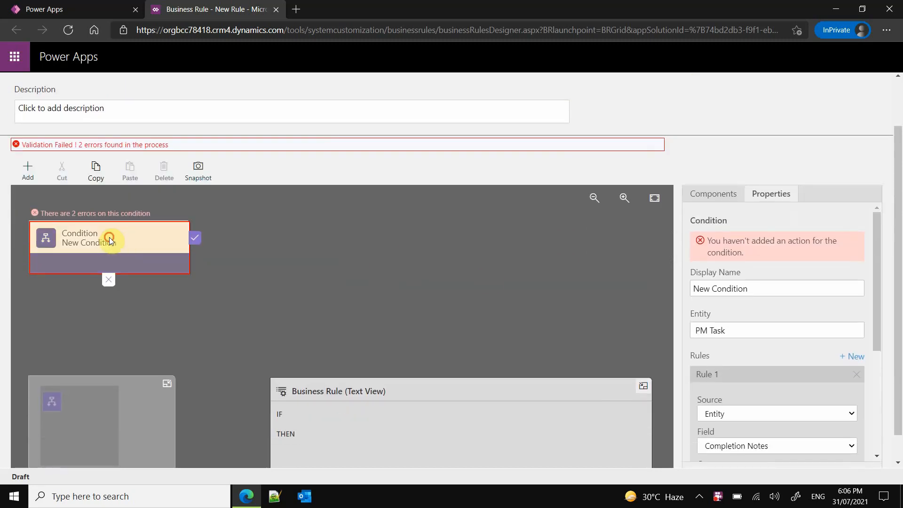
pyautogui.scroll(1, 110, 238)
pyautogui.click(127, 292)
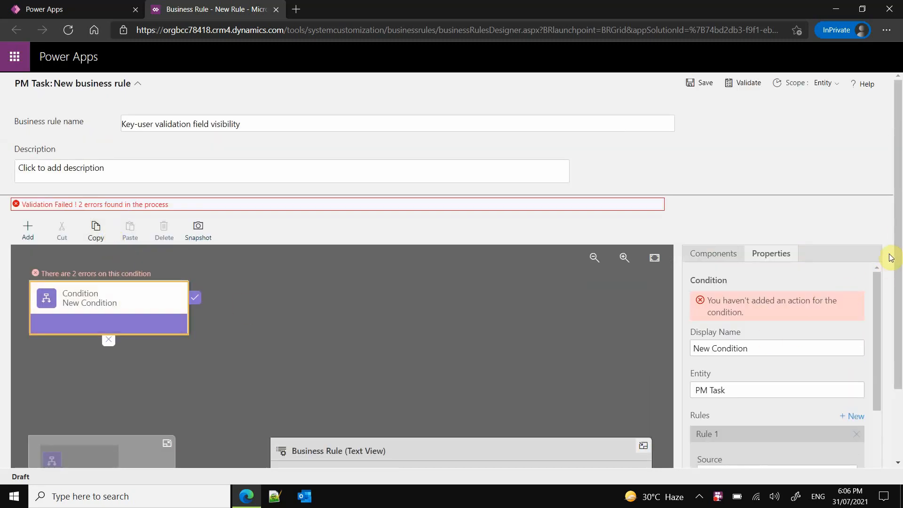
pyautogui.moveTo(893, 224); pyautogui.dragTo(900, 352)
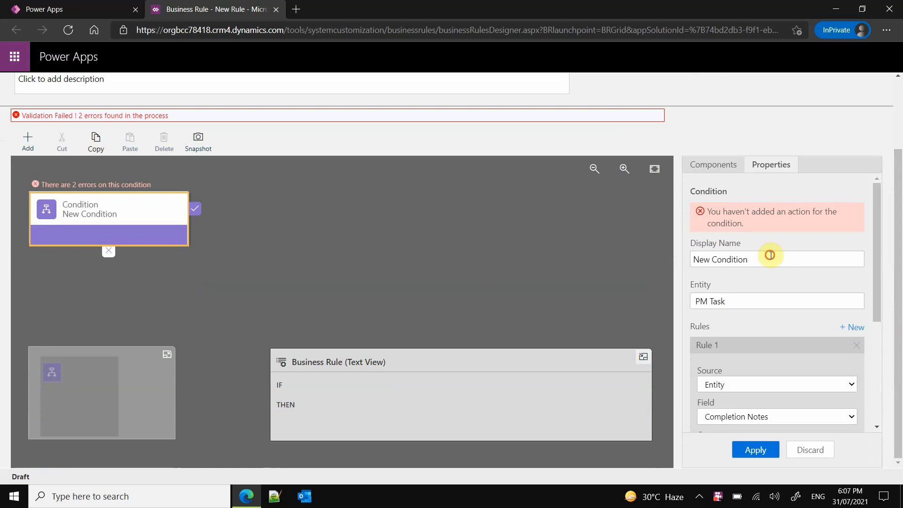
pyautogui.moveTo(768, 259); pyautogui.dragTo(671, 258)
pyautogui.write('K')
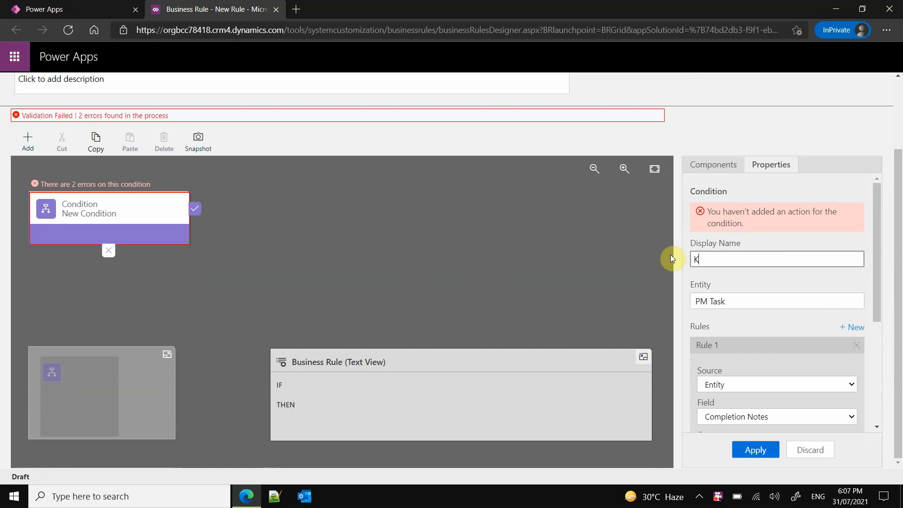
pyautogui.write('ey-user validation visibility')
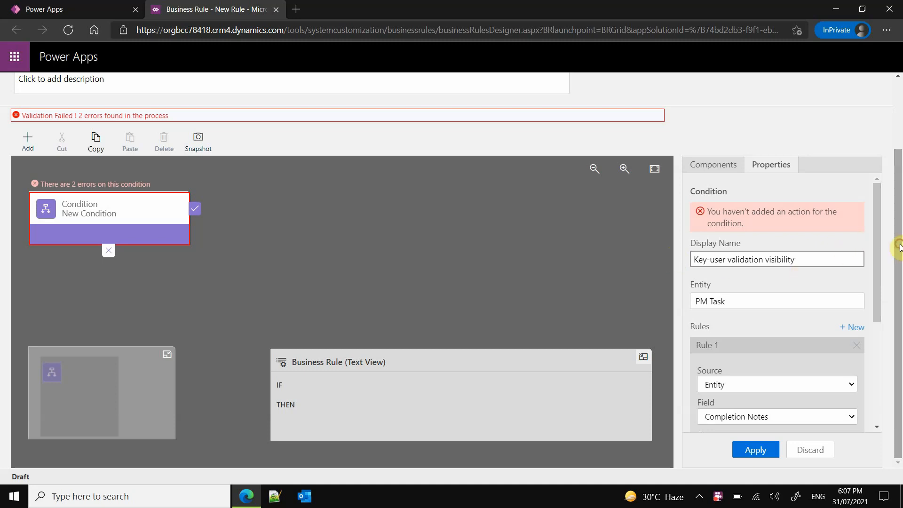
# - Define the condition as the task progress Status field equals Completed, and apply it
pyautogui.moveTo(879, 256); pyautogui.dragTo(882, 316)
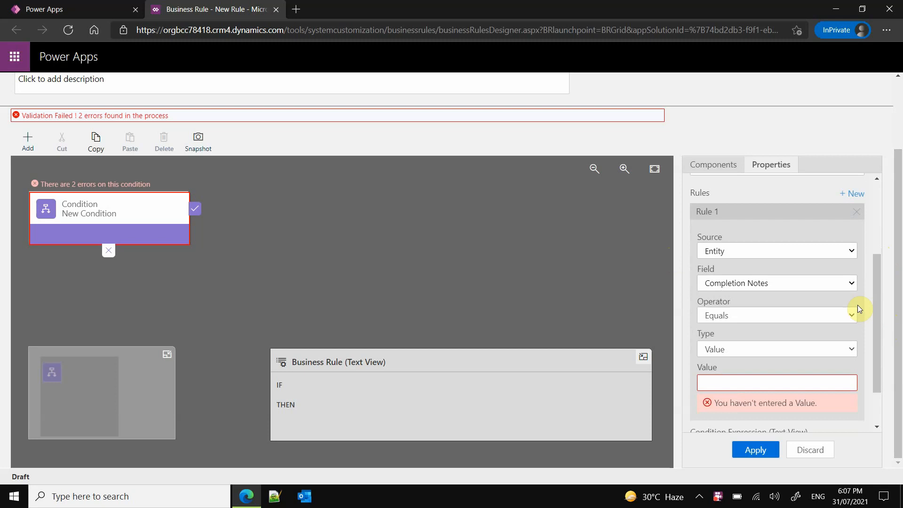
pyautogui.click(833, 283)
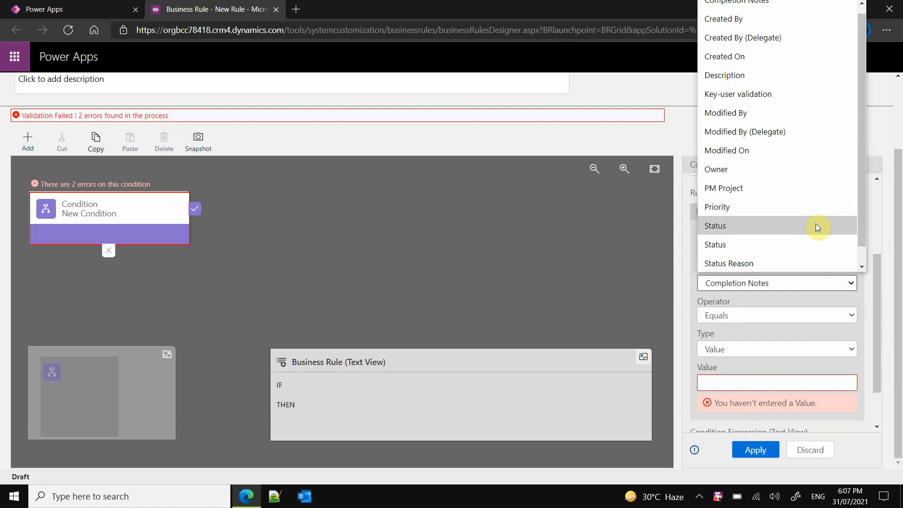
pyautogui.scroll(-1, 815, 224)
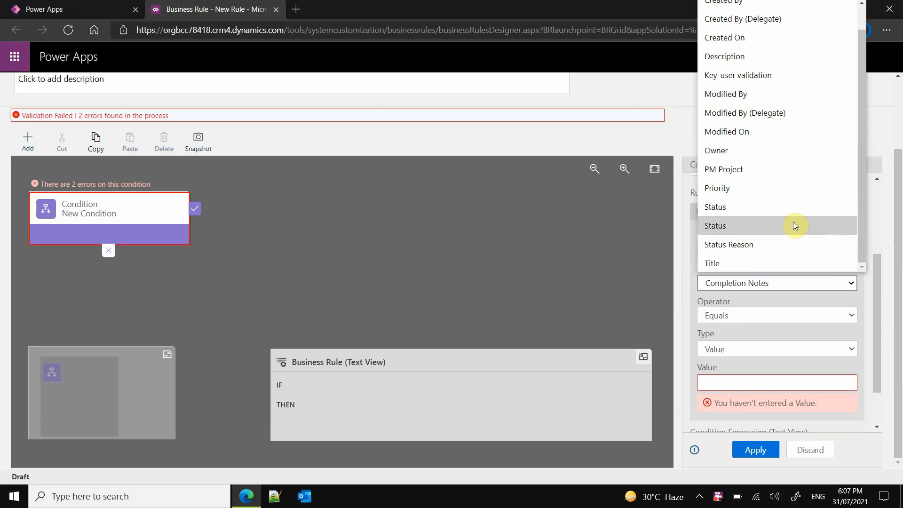
pyautogui.click(792, 225)
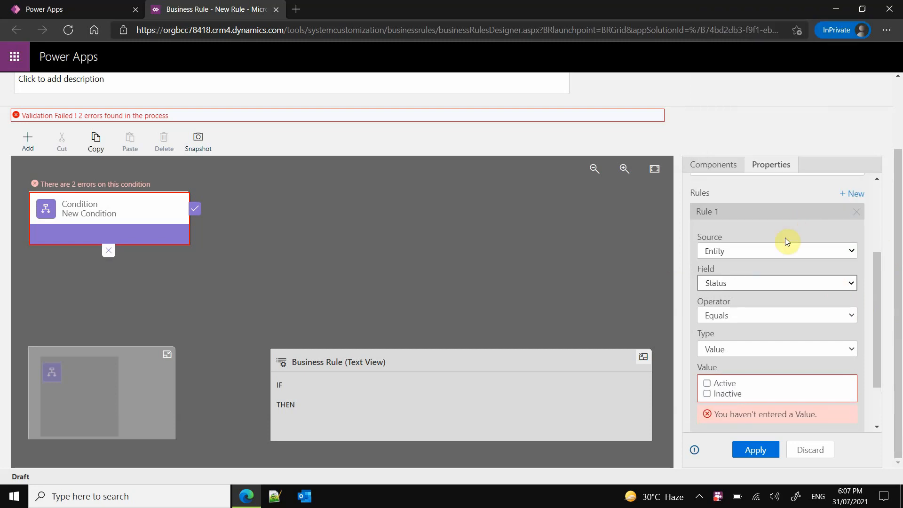
pyautogui.click(781, 282)
pyautogui.click(763, 234)
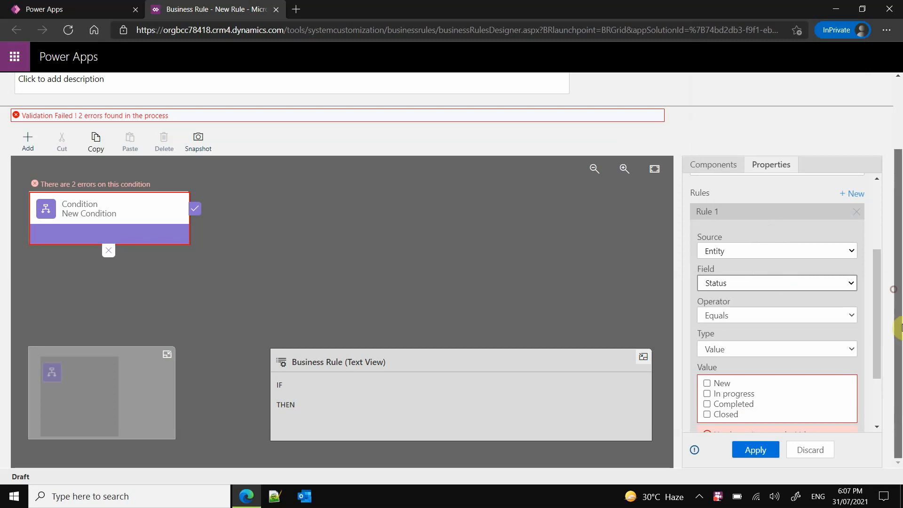
pyautogui.scroll(-2, 876, 301)
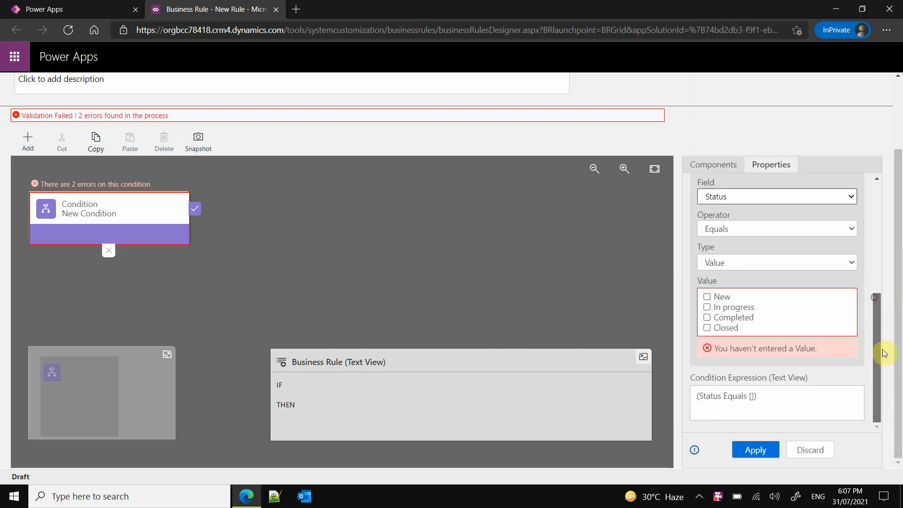
pyautogui.click(706, 317)
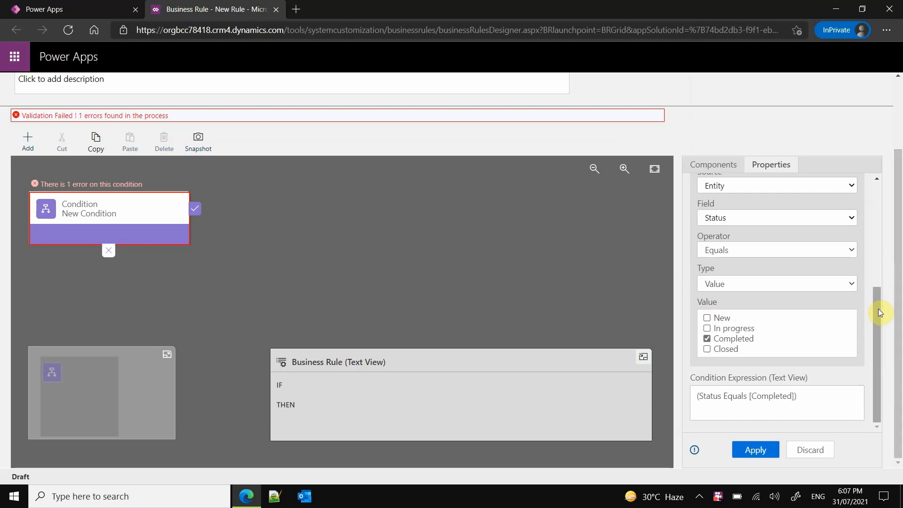
pyautogui.click(759, 450)
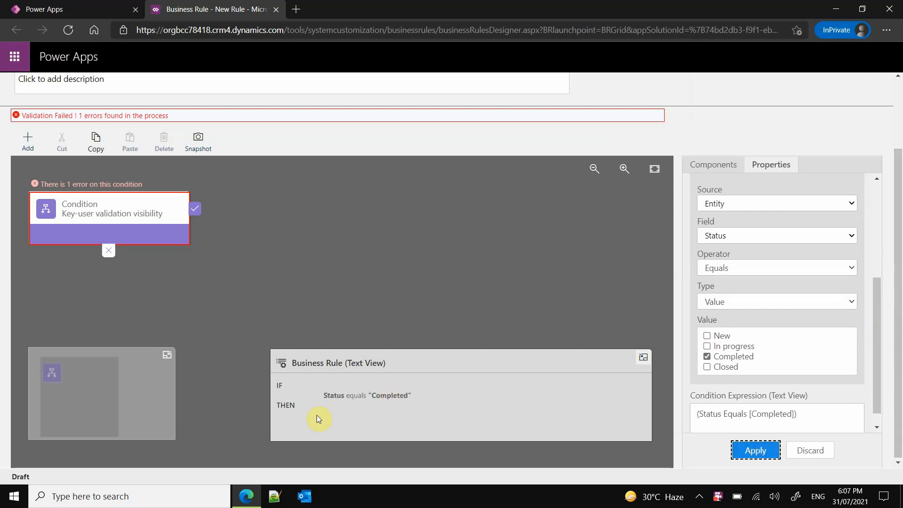
# - Add a Set Visibility action to the condition's true branch and choose Key-user validation as its field
pyautogui.click(711, 166)
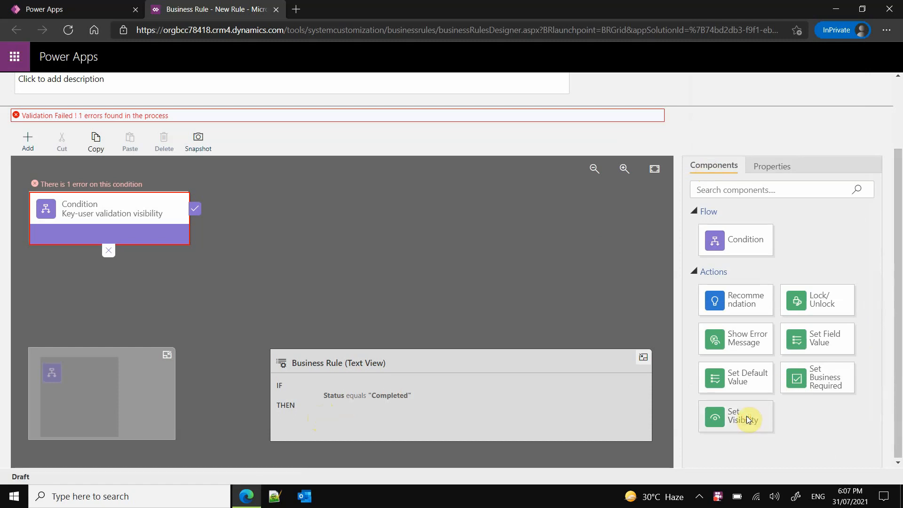
pyautogui.moveTo(744, 421); pyautogui.dragTo(217, 235)
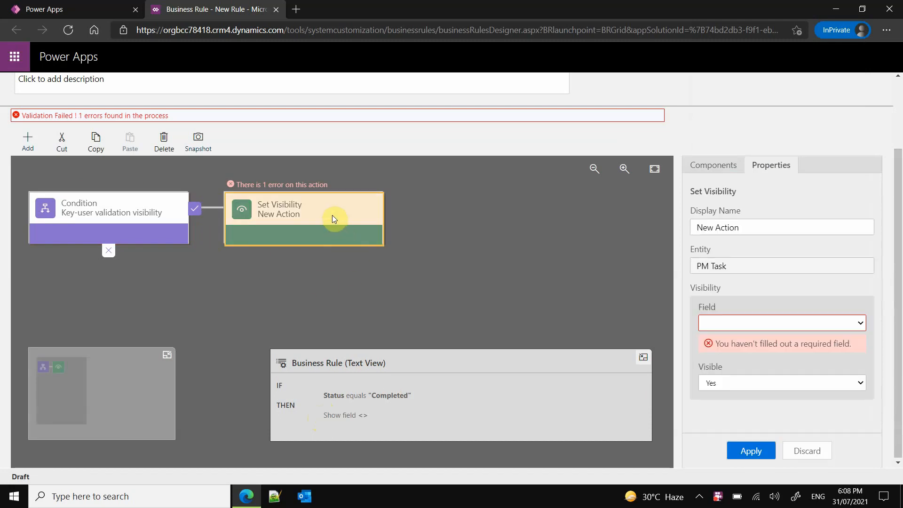
pyautogui.click(766, 231)
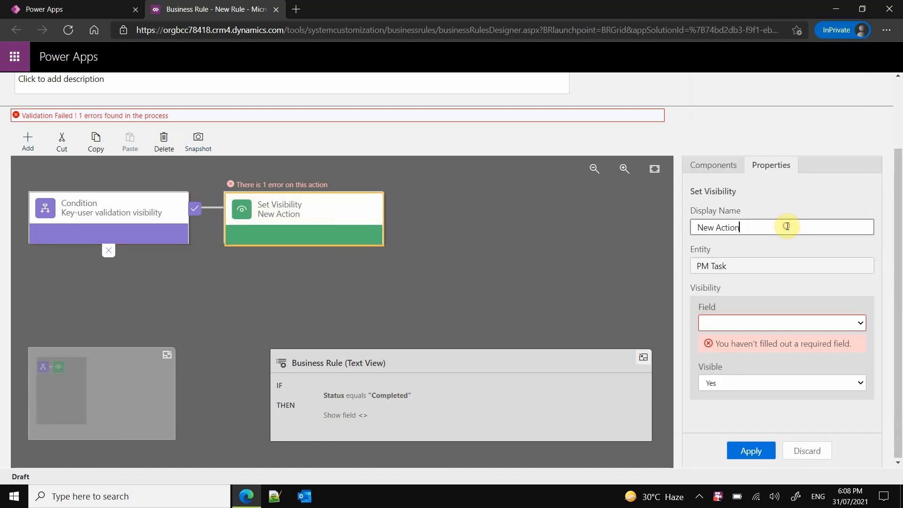
pyautogui.moveTo(788, 226); pyautogui.dragTo(695, 228)
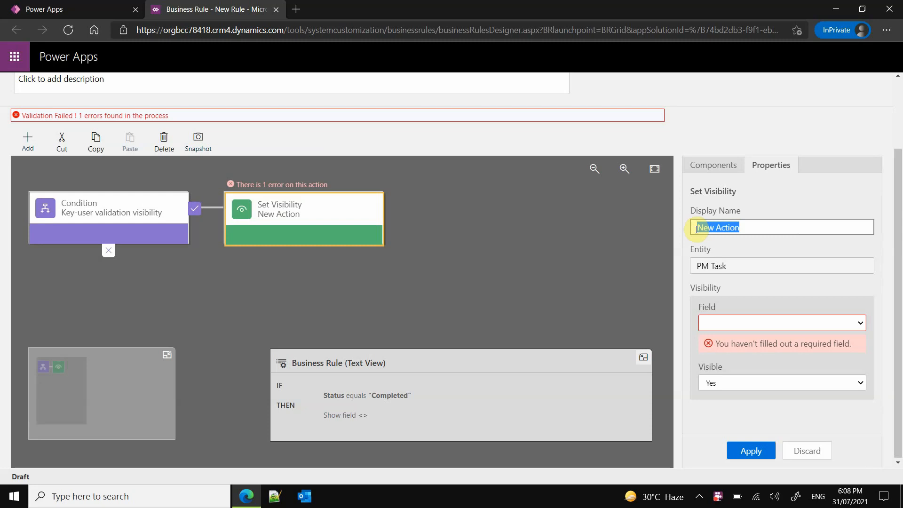
pyautogui.click(781, 324)
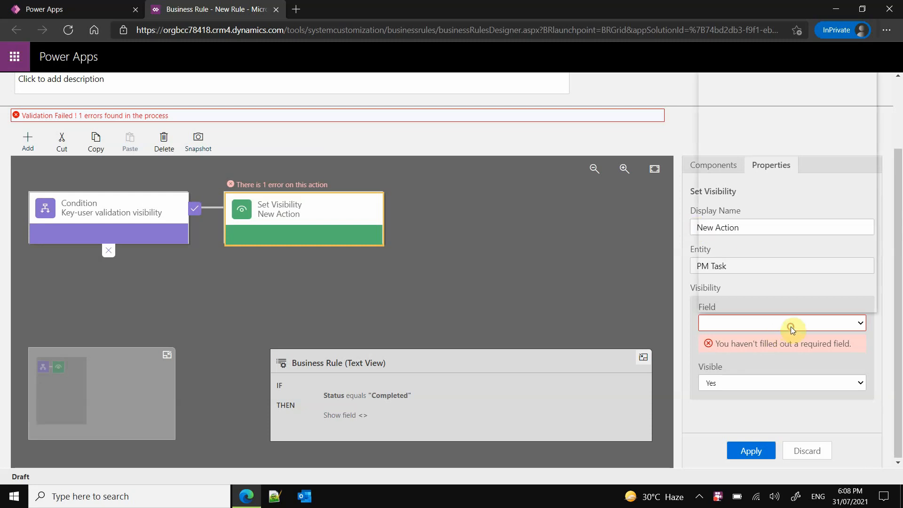
pyautogui.scroll(1, 819, 286)
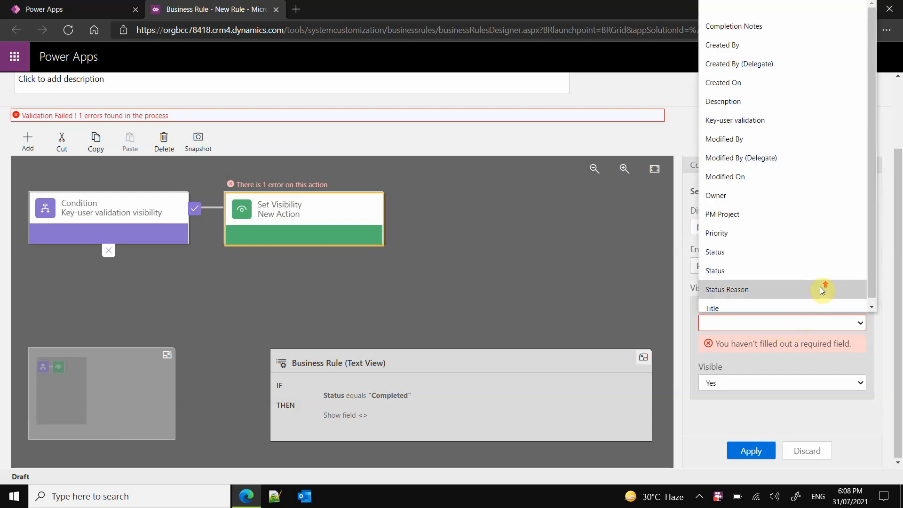
pyautogui.click(766, 118)
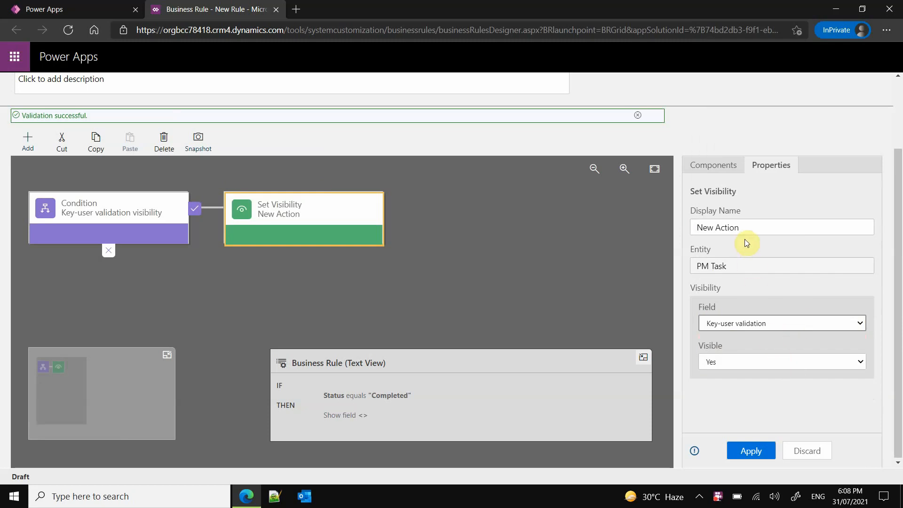
# - Set the true-branch action's display name to "Show key-user validation" and apply it
pyautogui.click(758, 227)
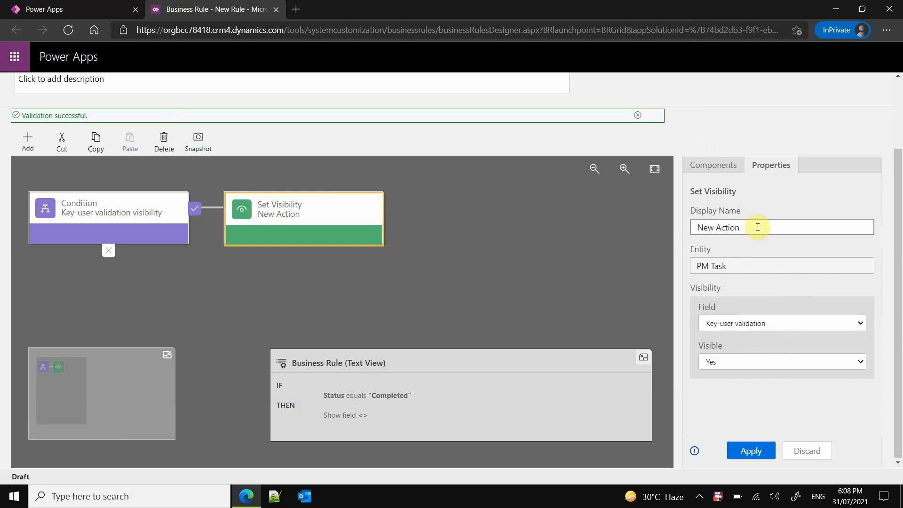
pyautogui.hotkey('ctrl', 'a')
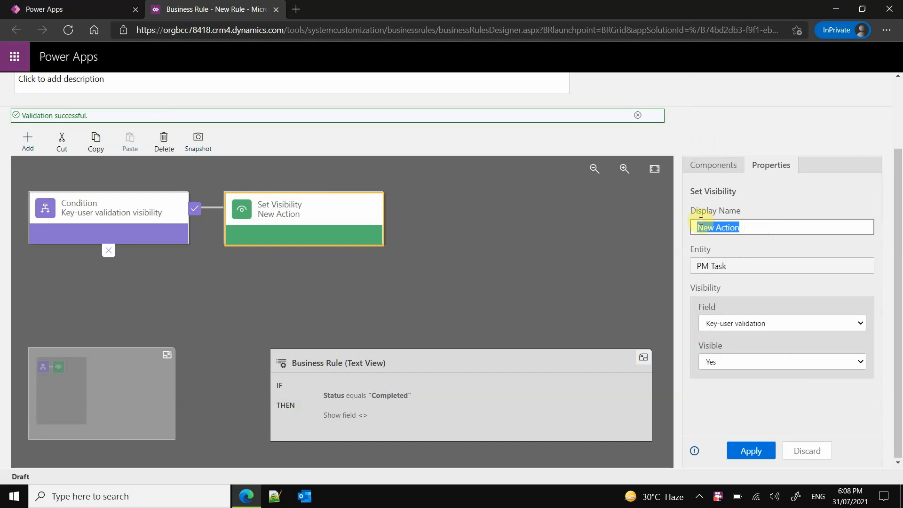
pyautogui.press('BackSpace')
pyautogui.write('Show cus')
pyautogui.write('-user validation')
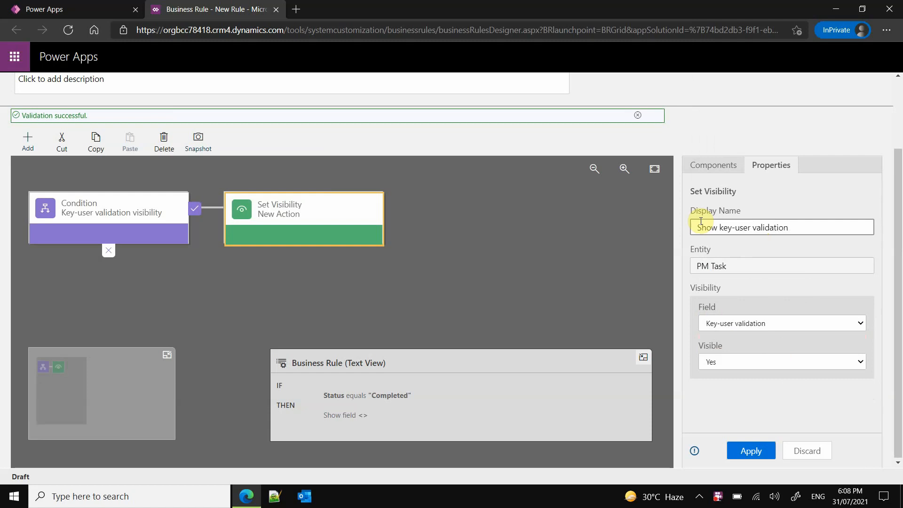
pyautogui.click(749, 453)
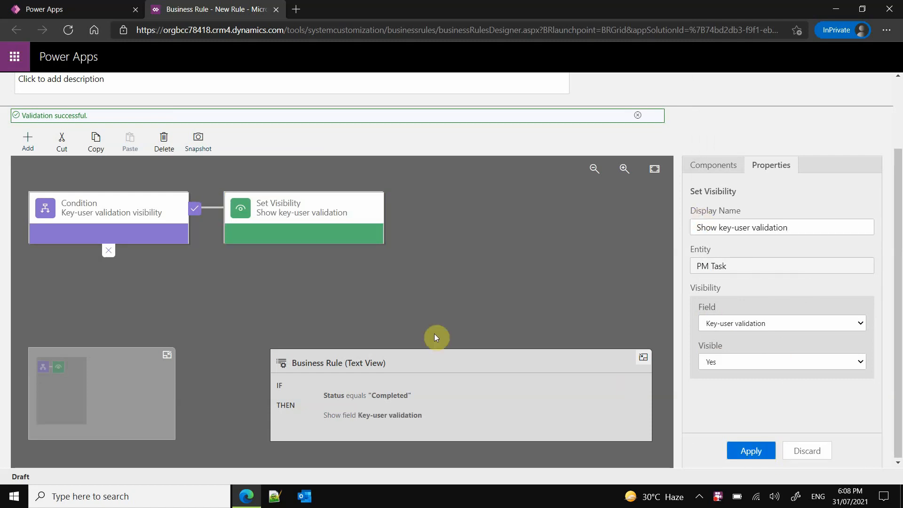
# - Add a Set Visibility action to the condition's false branch, with field Key-user validation and Visible set to No
pyautogui.click(703, 167)
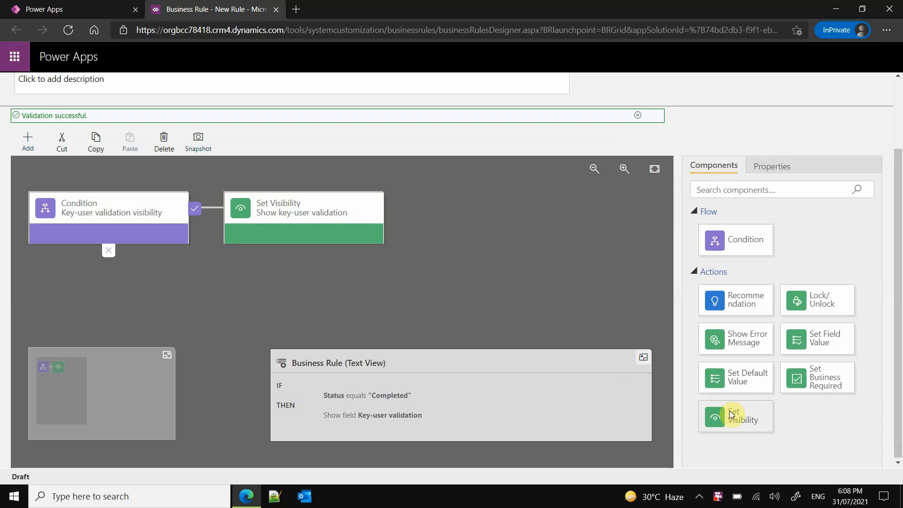
pyautogui.moveTo(731, 414); pyautogui.dragTo(131, 270)
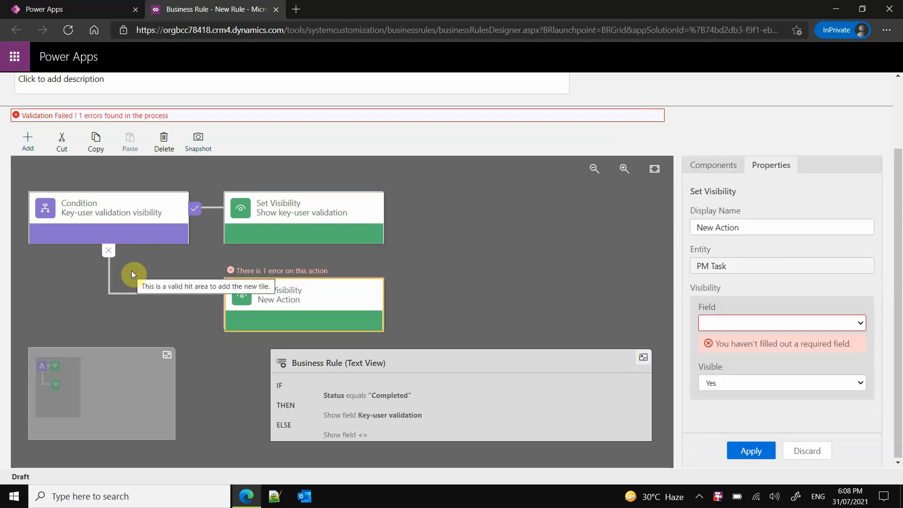
pyautogui.click(289, 320)
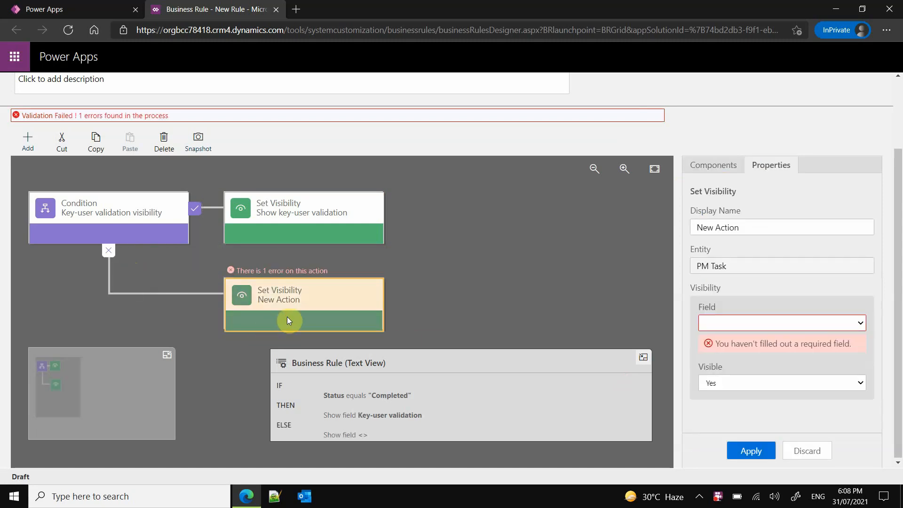
pyautogui.click(741, 322)
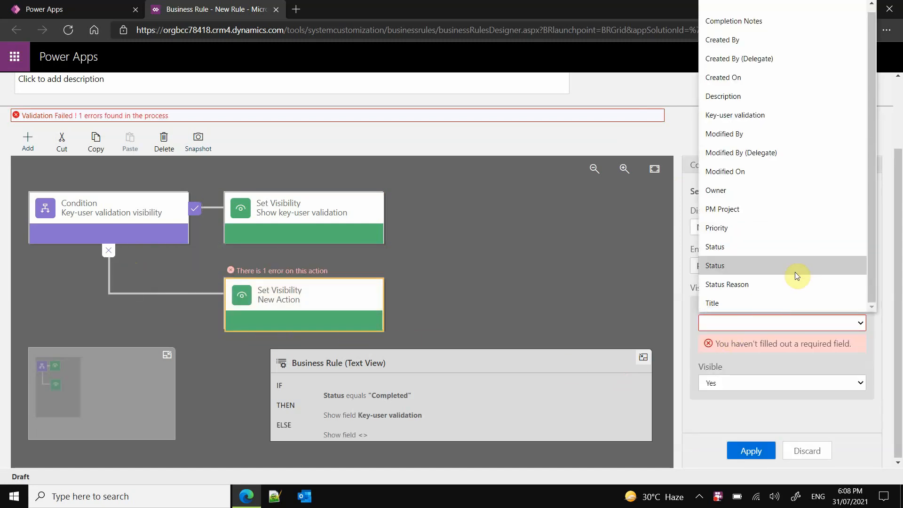
pyautogui.click(768, 249)
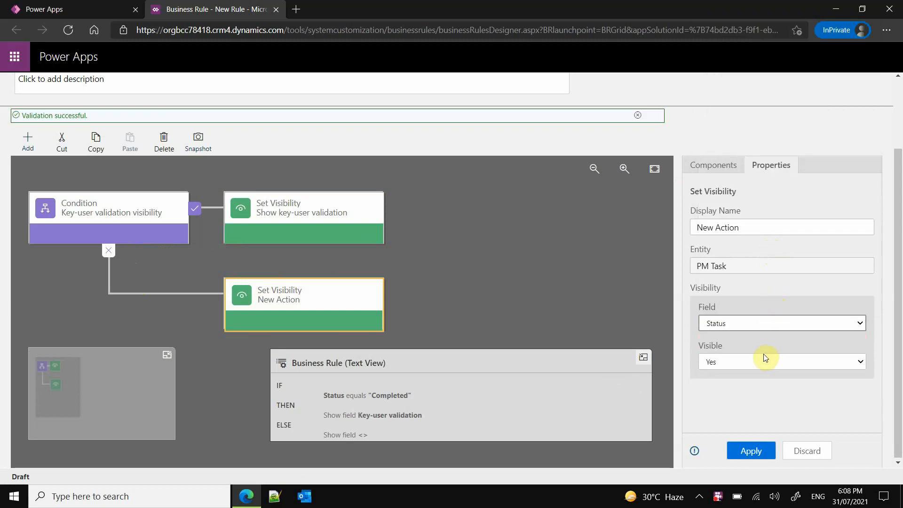
pyautogui.click(760, 323)
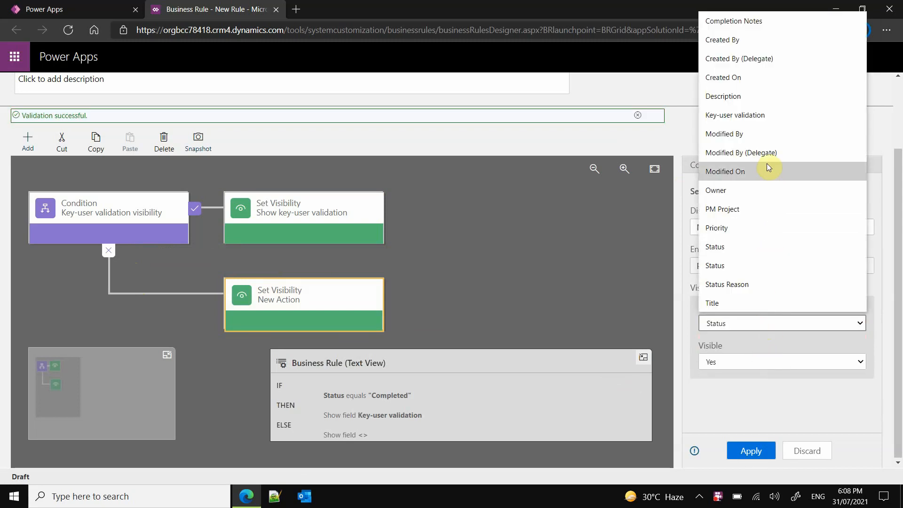
pyautogui.click(765, 114)
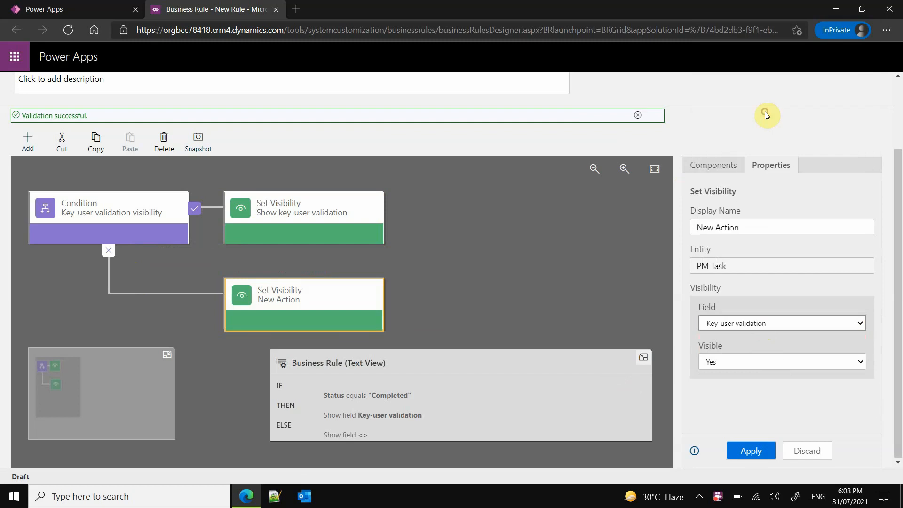
pyautogui.click(770, 362)
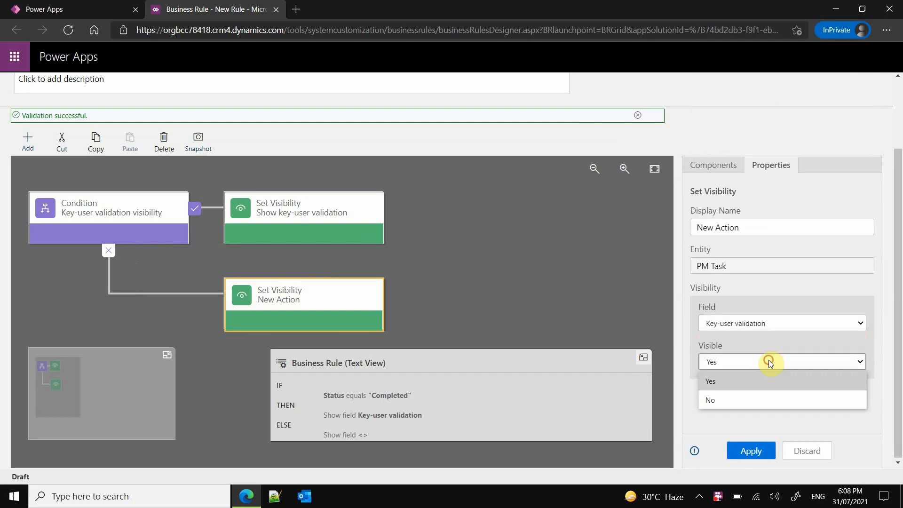
pyautogui.click(732, 397)
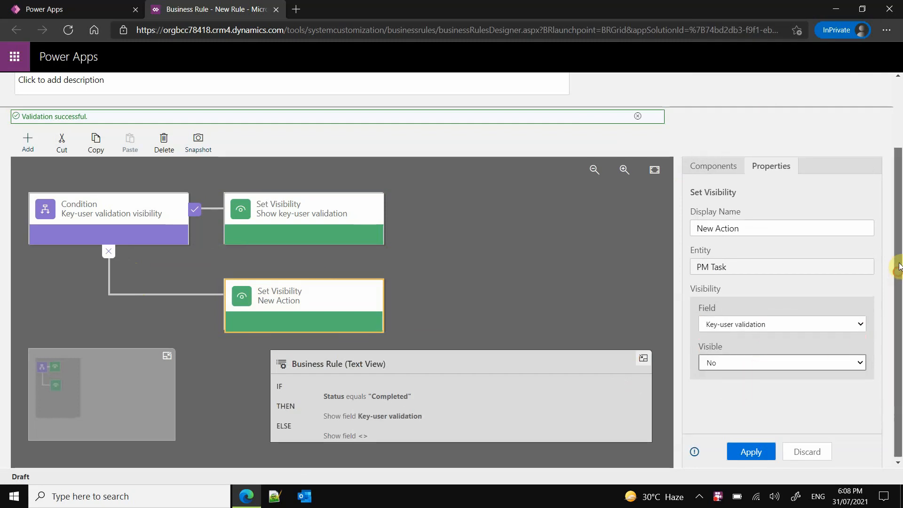
# - Set the false-branch action's display name to "Hide key-user validation" and apply it
pyautogui.scroll(1, 895, 273)
pyautogui.click(694, 274)
pyautogui.tripleClick(692, 274)
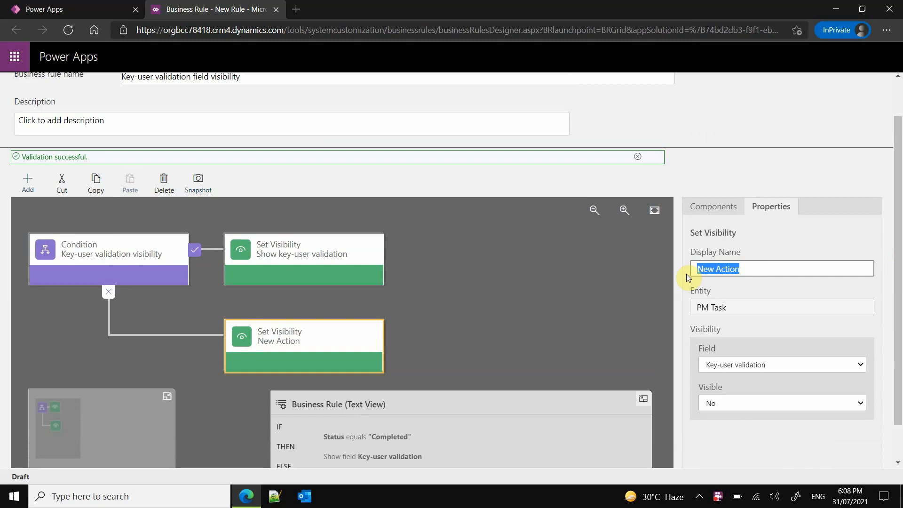
pyautogui.write('Hide customer')
pyautogui.press('BackSpace')
pyautogui.press('BackSpace')
pyautogui.press('BackSpace')
pyautogui.press('BackSpace')
pyautogui.press('BackSpace')
pyautogui.press('BackSpace')
pyautogui.press('BackSpace')
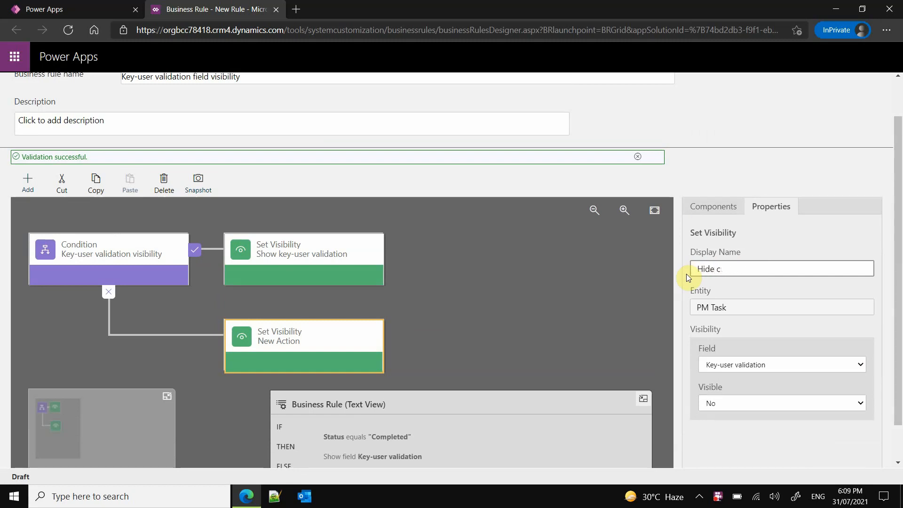
pyautogui.press('BackSpace')
pyautogui.write('key-user validation')
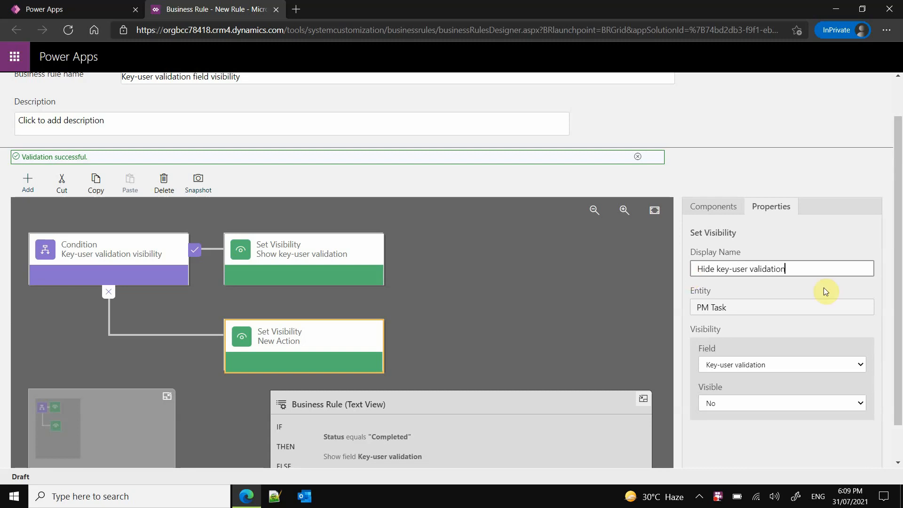
pyautogui.scroll(-1, 895, 258)
pyautogui.click(751, 447)
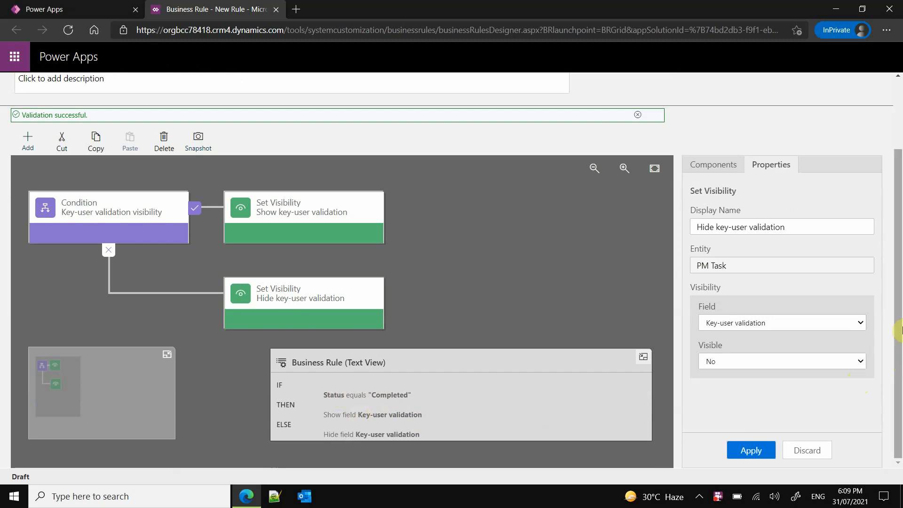
# - Save the Key-user validation field visibility business rule and activate it
pyautogui.moveTo(900, 307); pyautogui.dragTo(900, 364)
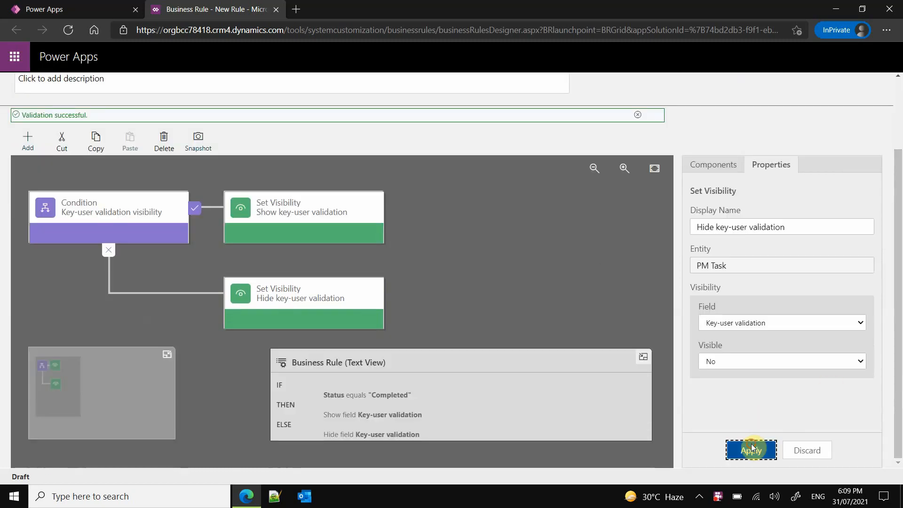
pyautogui.moveTo(899, 315); pyautogui.dragTo(899, 244)
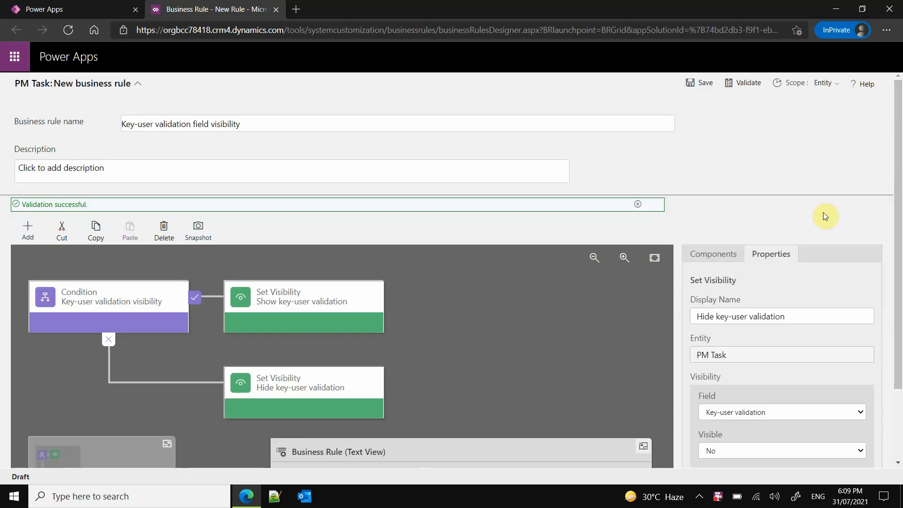
pyautogui.click(695, 84)
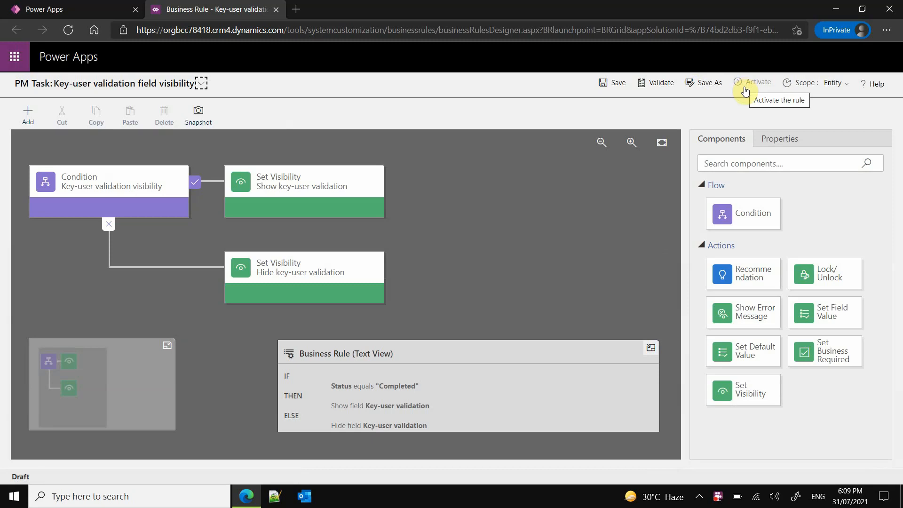
pyautogui.click(758, 87)
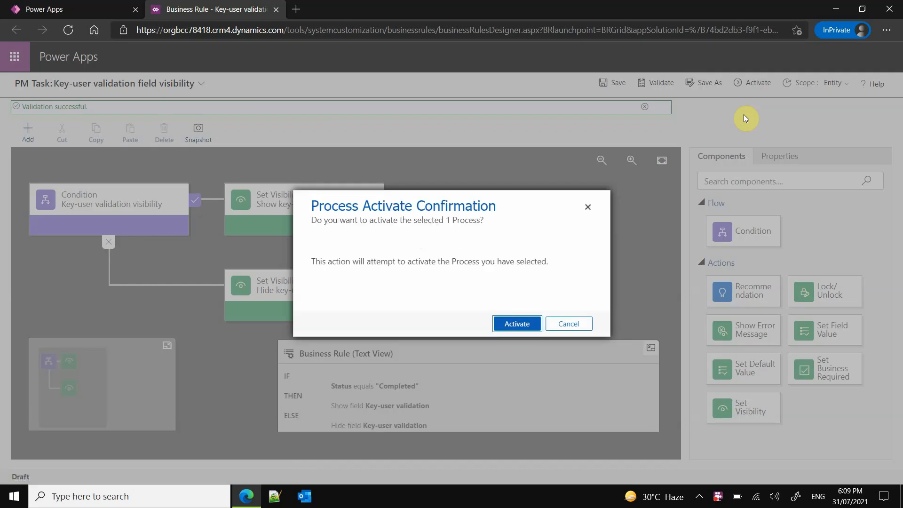
pyautogui.click(516, 323)
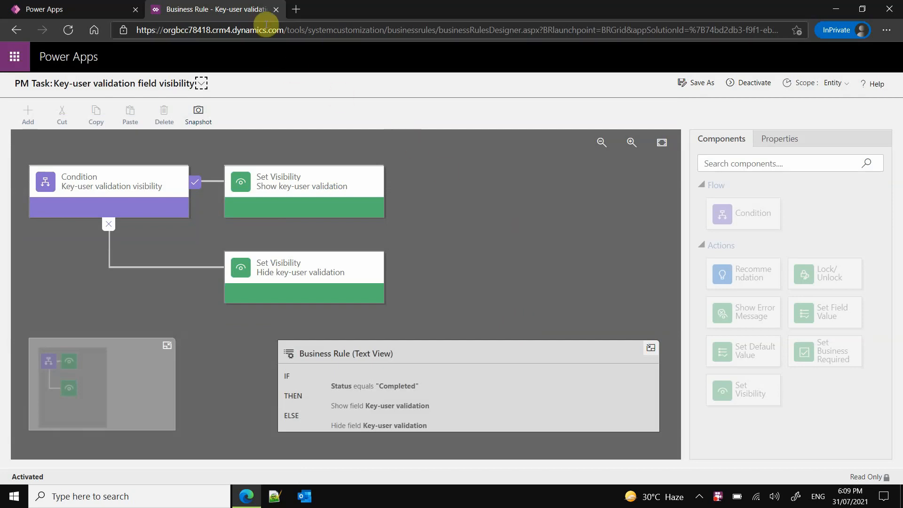
# - Close the business rule, return to the Project Management App solution, and open its model-driven app in the App Designer
pyautogui.click(276, 10)
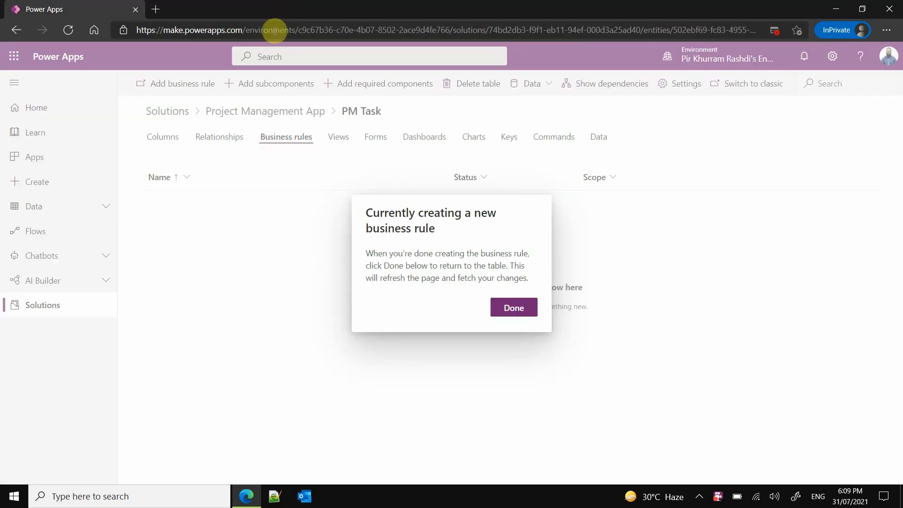
pyautogui.click(512, 308)
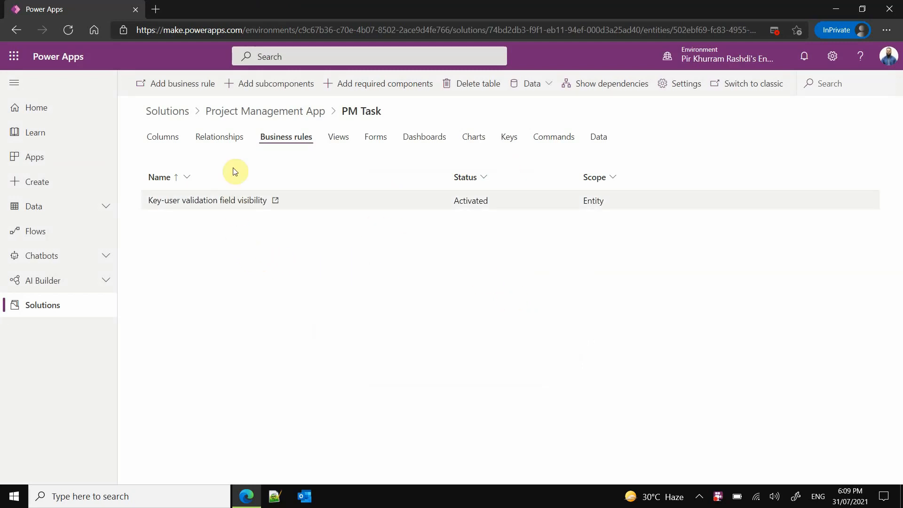
pyautogui.click(178, 112)
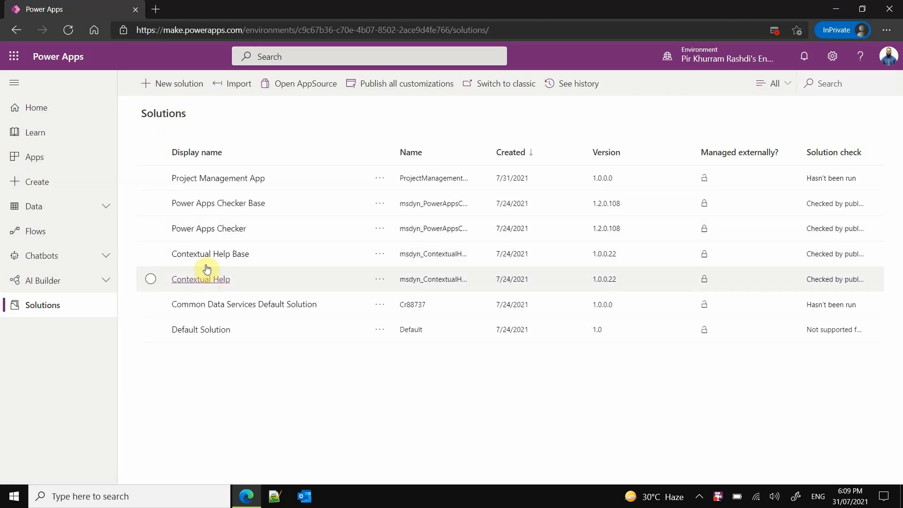
pyautogui.click(224, 185)
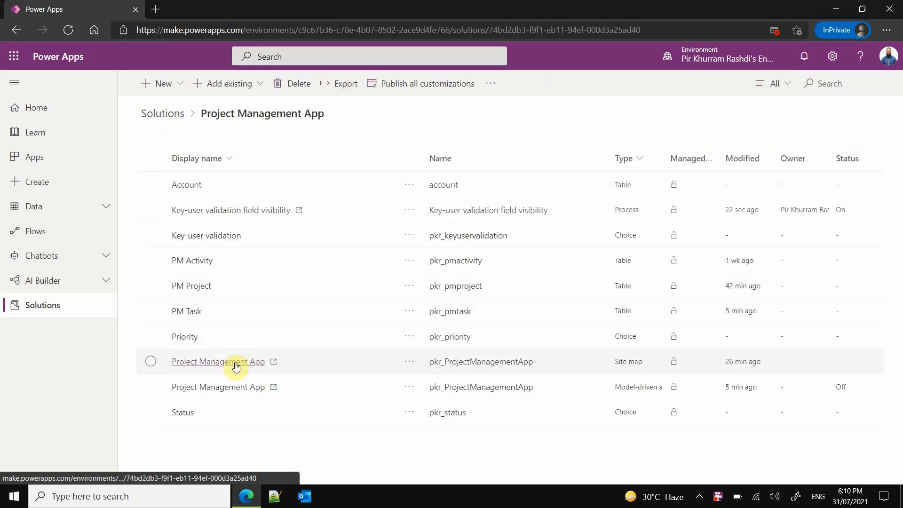
pyautogui.click(232, 391)
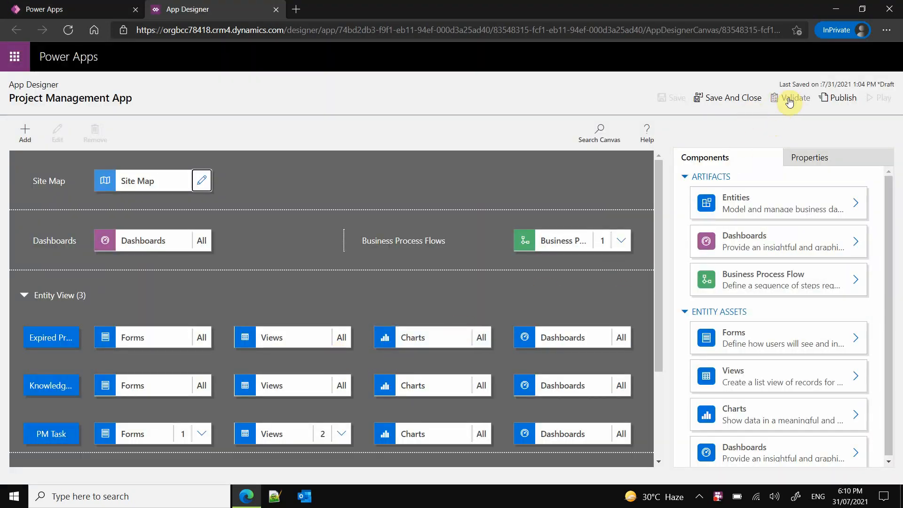
pyautogui.click(583, 261)
pyautogui.scroll(-1, 583, 261)
pyautogui.click(583, 261)
pyautogui.scroll(1, 583, 262)
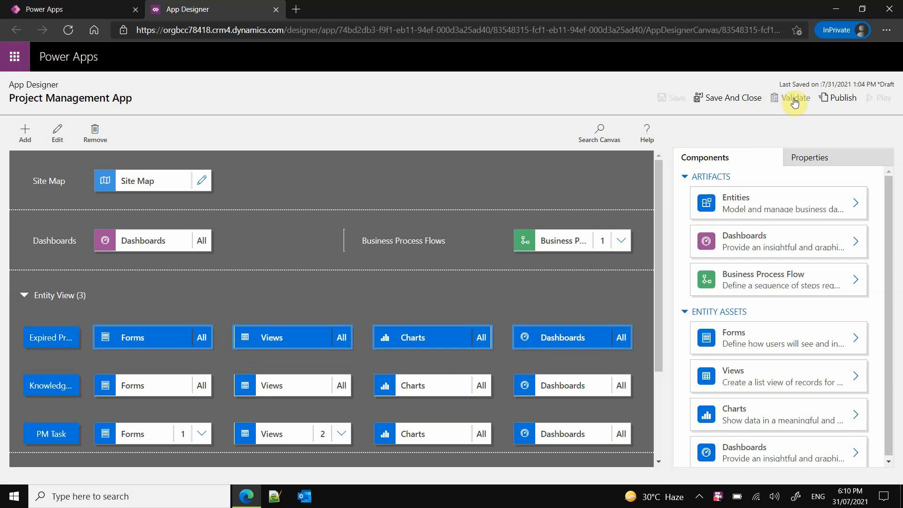
# - Publish and play the Project Management App, showing its Tasks in progress view
pyautogui.click(832, 99)
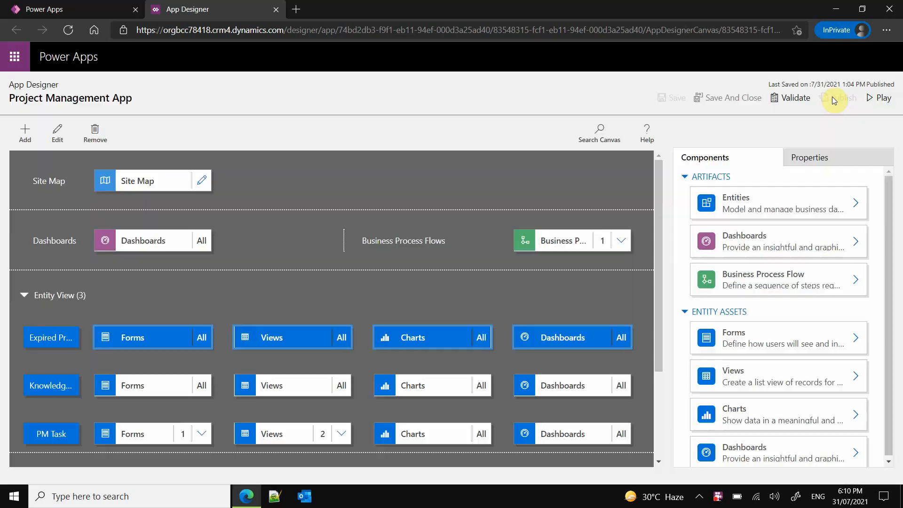
pyautogui.click(881, 98)
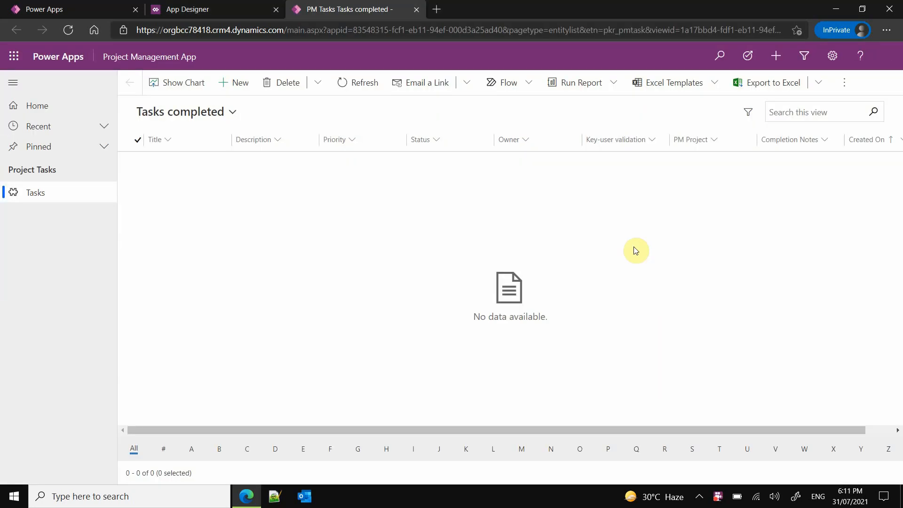
pyautogui.click(232, 113)
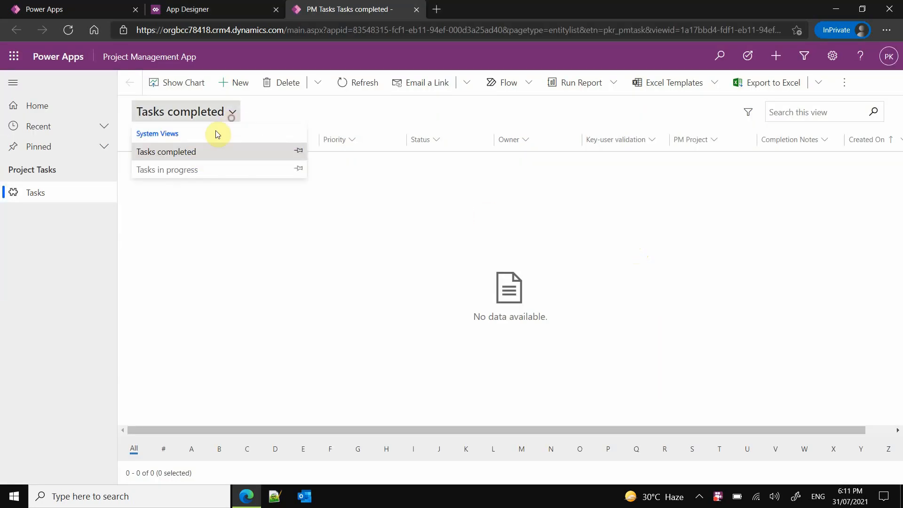
pyautogui.click(196, 170)
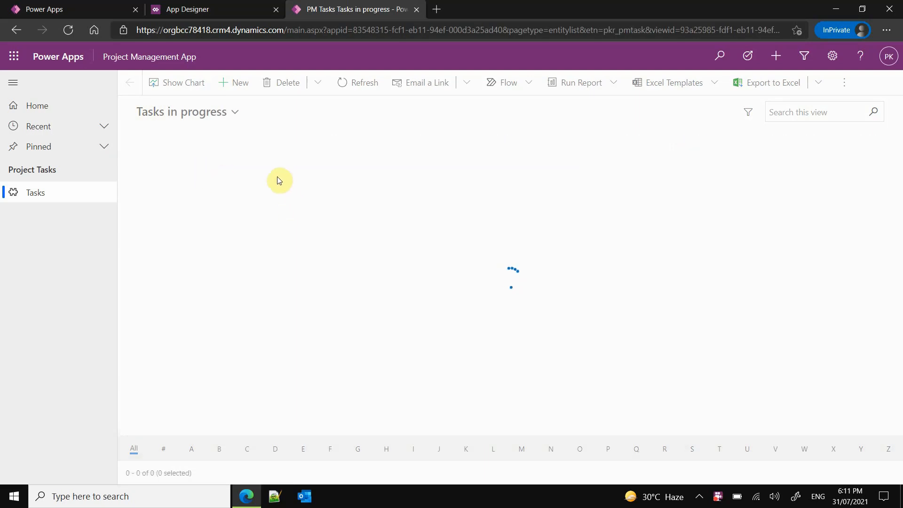
# - Create and save a PM task titled "Test task 1", returning to the Tasks in progress list
pyautogui.click(236, 83)
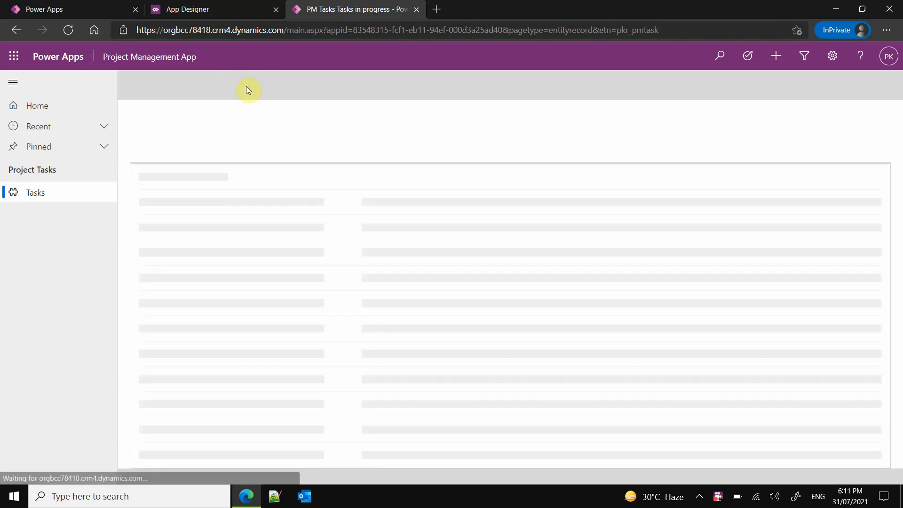
pyautogui.click(265, 176)
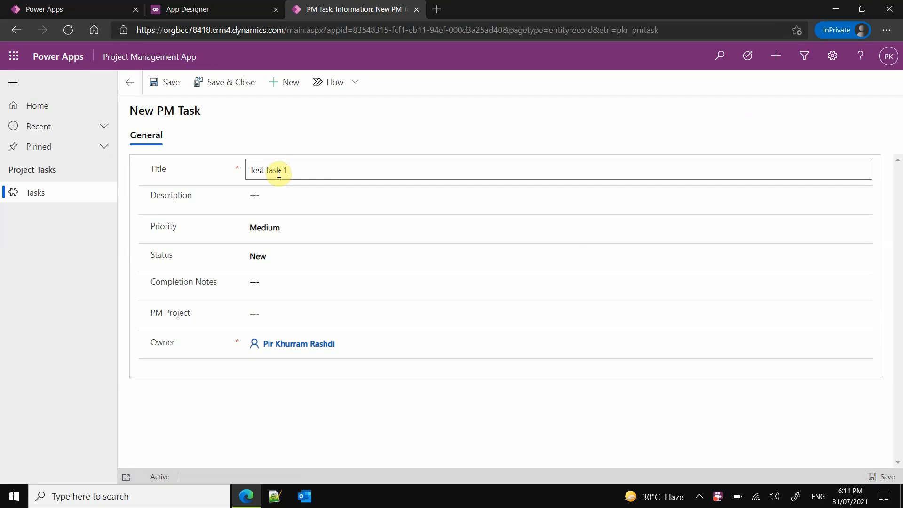
pyautogui.click(169, 83)
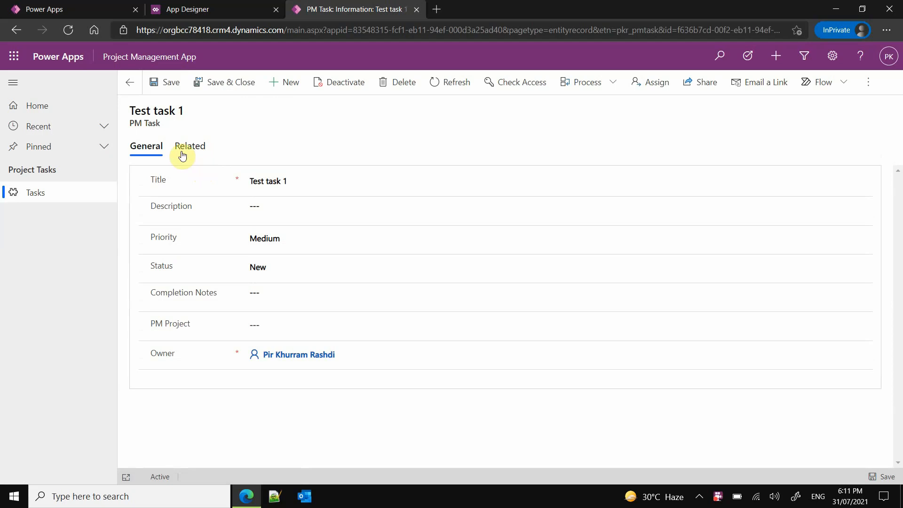
pyautogui.click(132, 85)
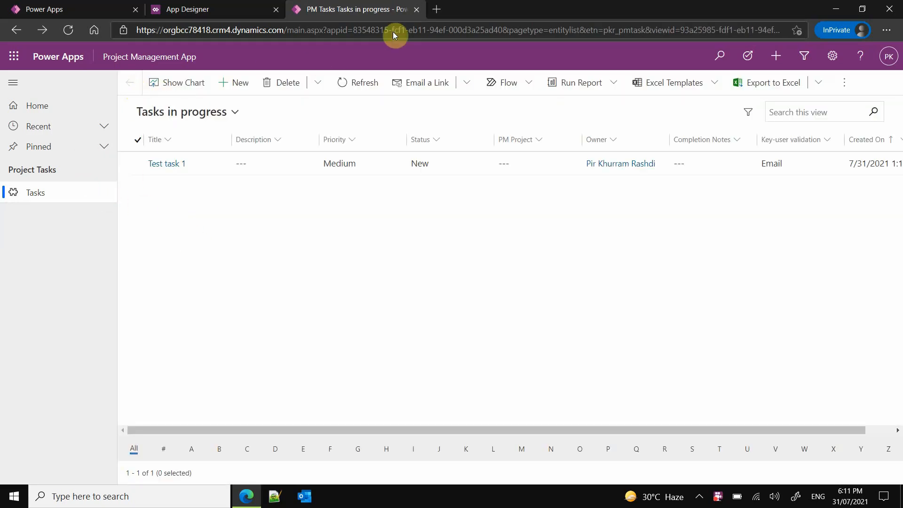
# - Close the running app and examine which business process flows are included in the App Designer
pyautogui.click(416, 10)
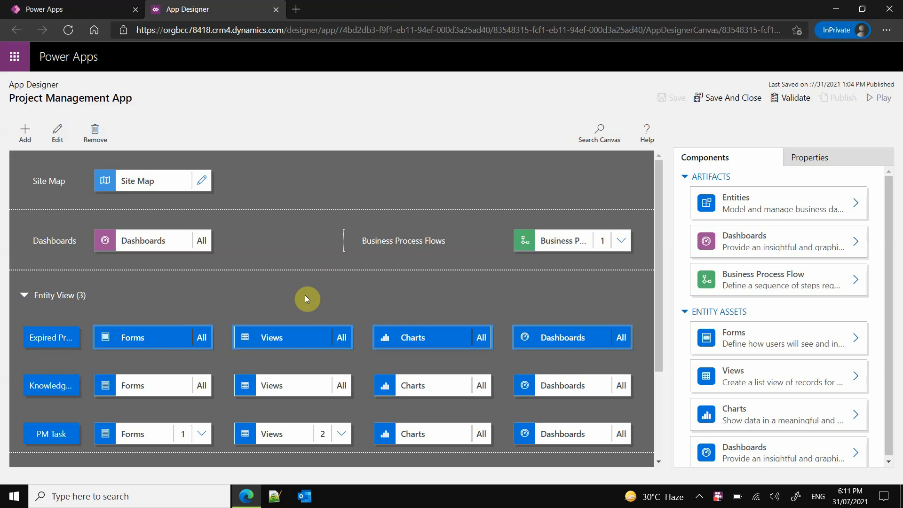
pyautogui.scroll(-2, 305, 295)
pyautogui.scroll(2, 305, 294)
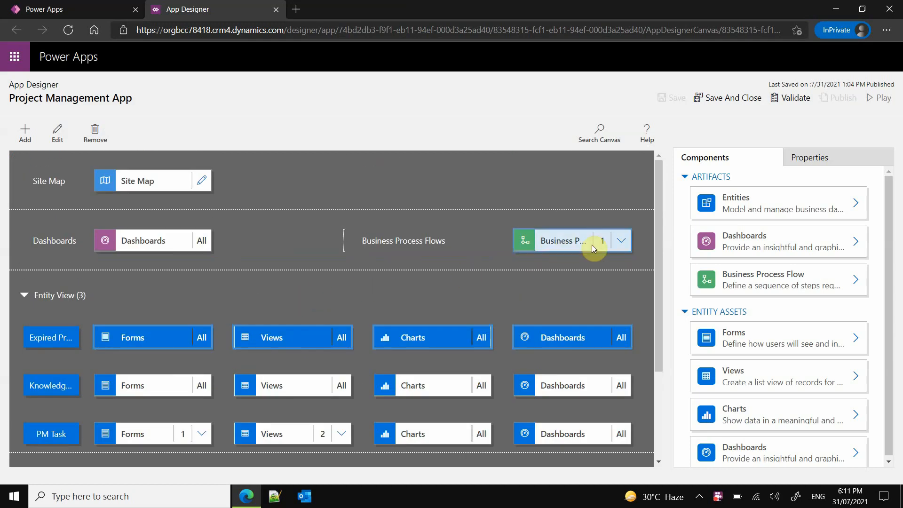
pyautogui.click(620, 241)
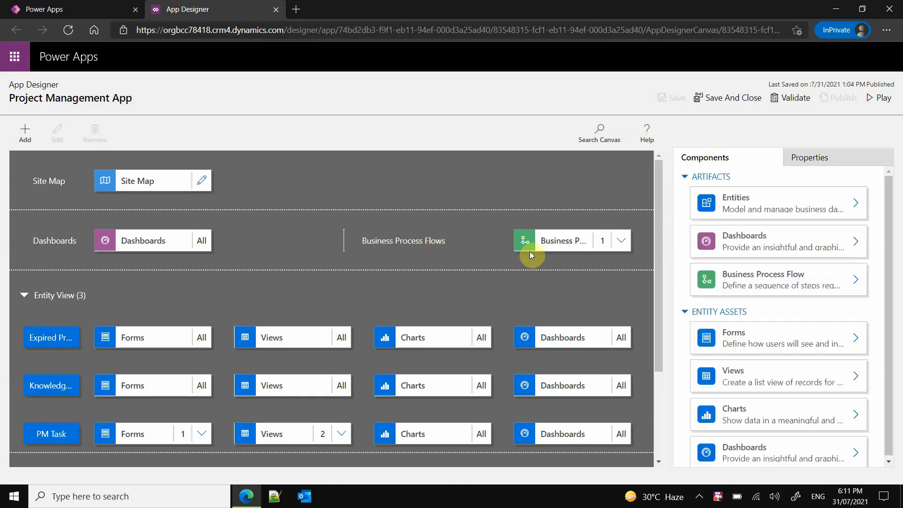
pyautogui.click(49, 438)
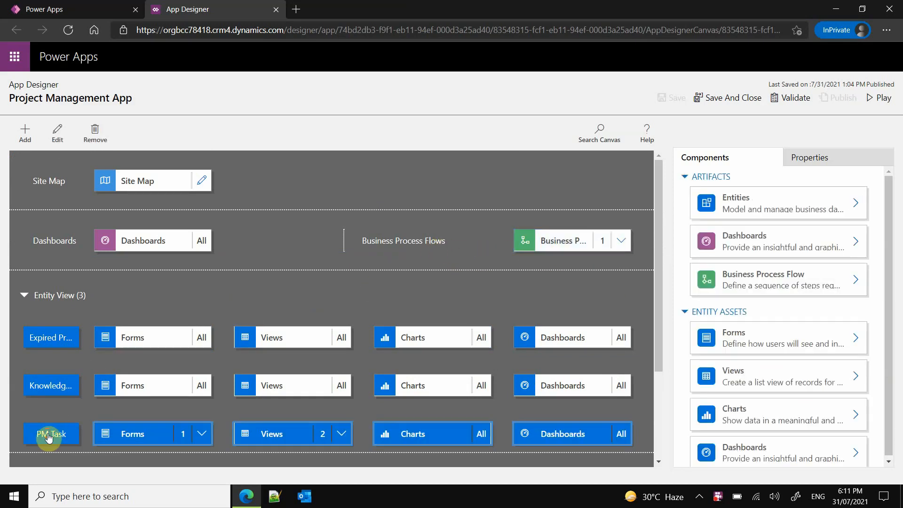
pyautogui.click(574, 242)
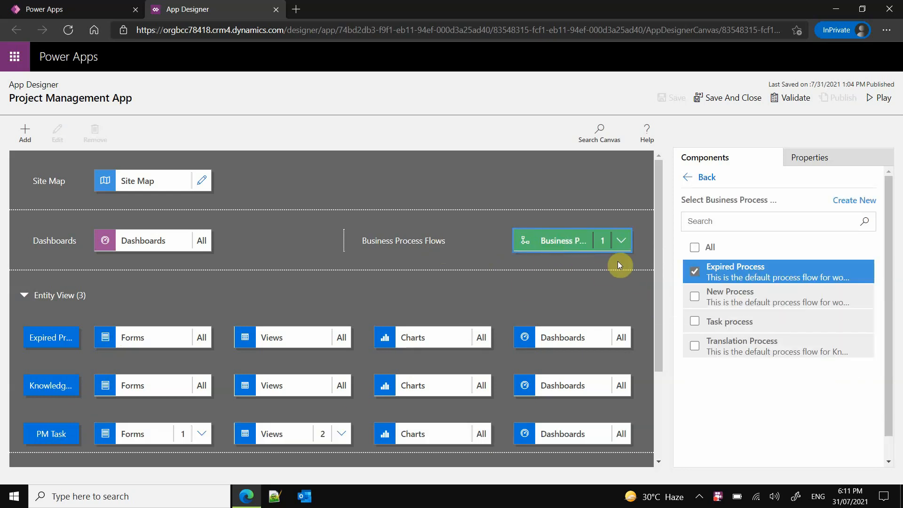
pyautogui.click(426, 242)
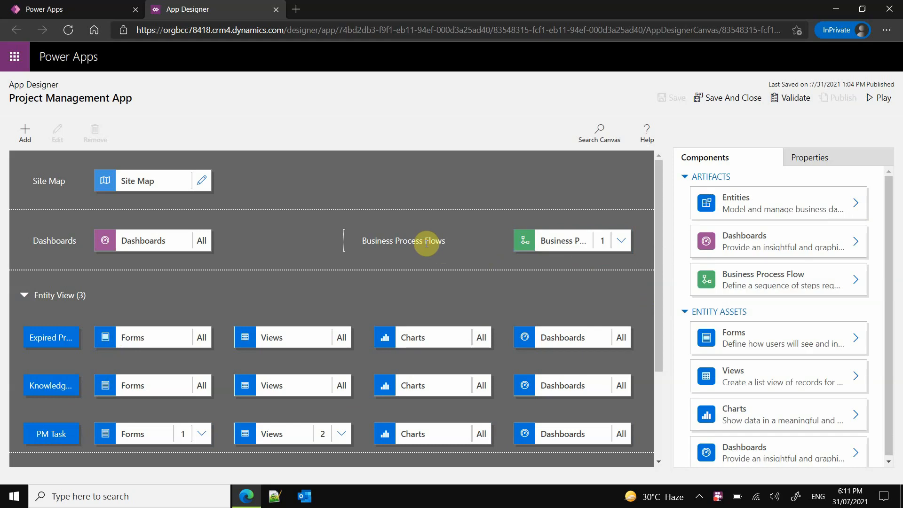
# - Include Task process in the app's business process flows and remove Expired Process
pyautogui.click(772, 285)
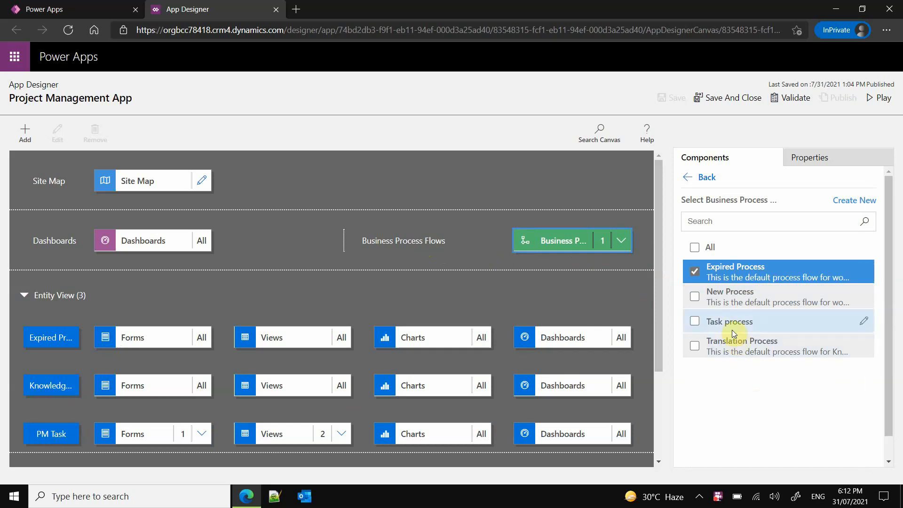
pyautogui.click(694, 325)
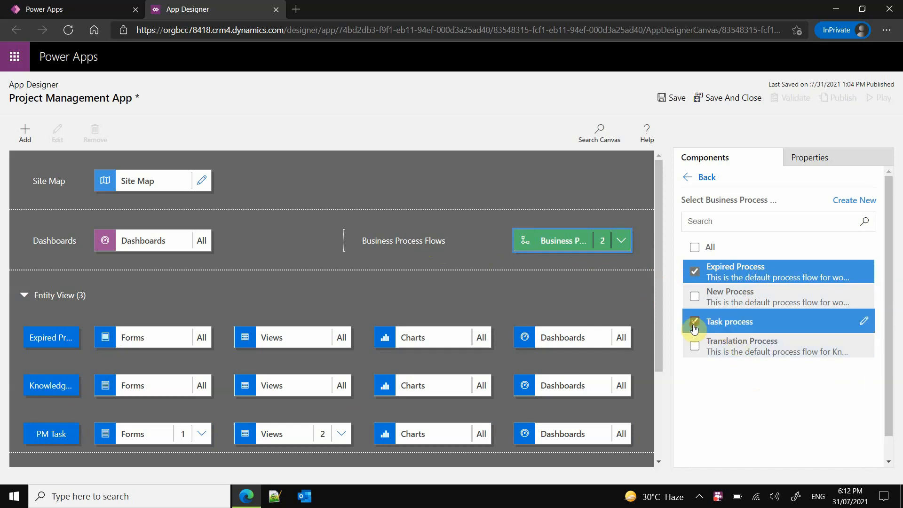
pyautogui.click(695, 271)
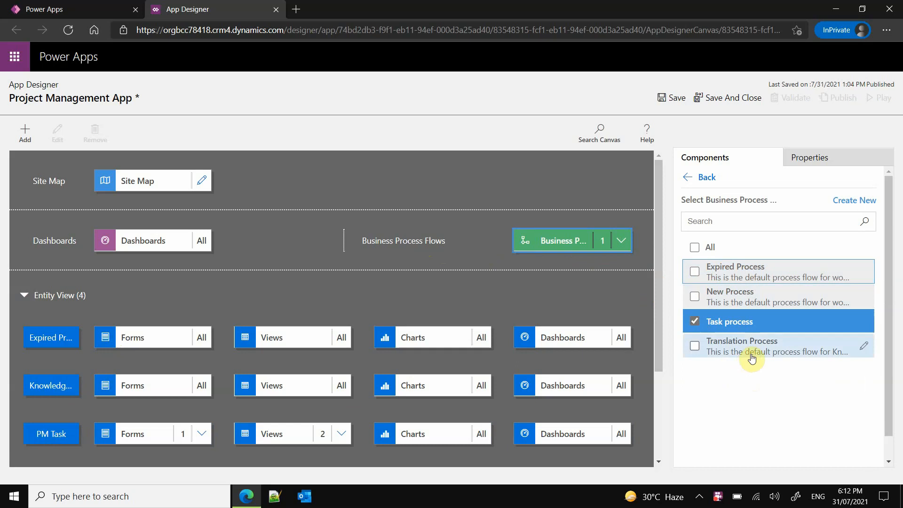
# - Save and publish the updated Project Management App and play it
pyautogui.click(682, 100)
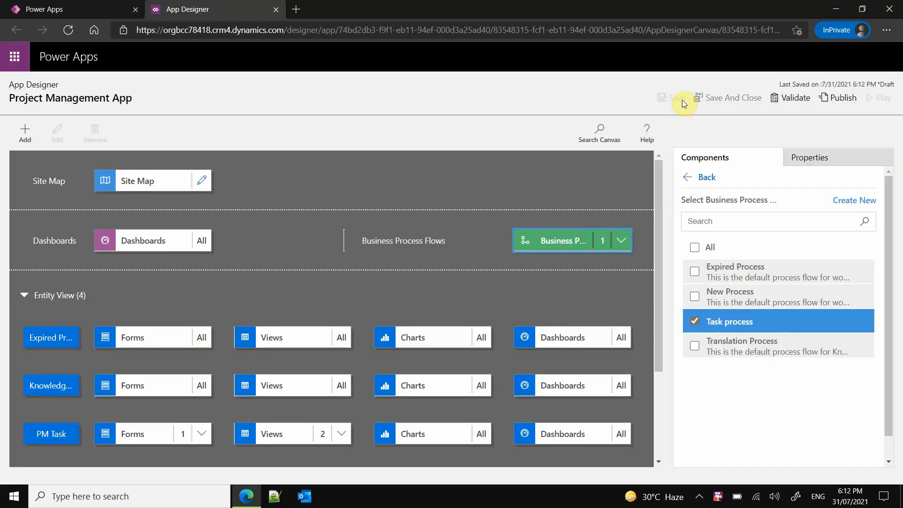
pyautogui.click(848, 100)
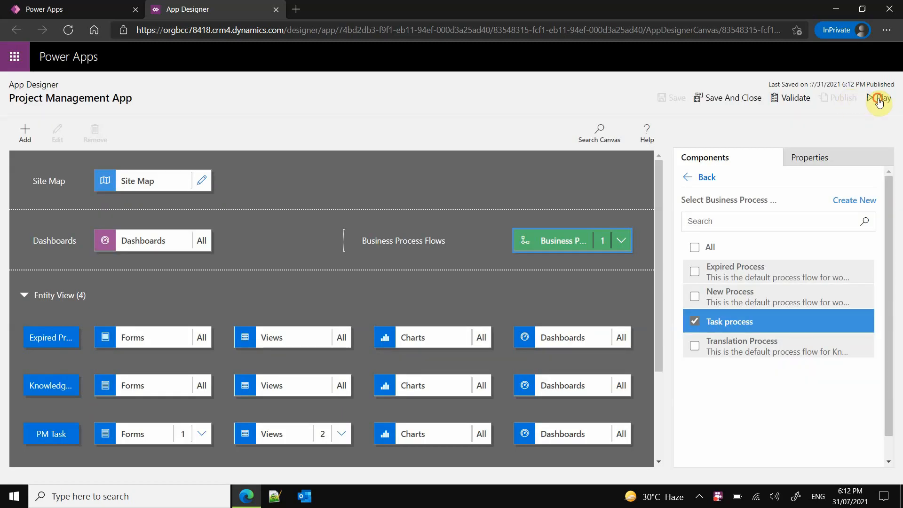
pyautogui.click(879, 100)
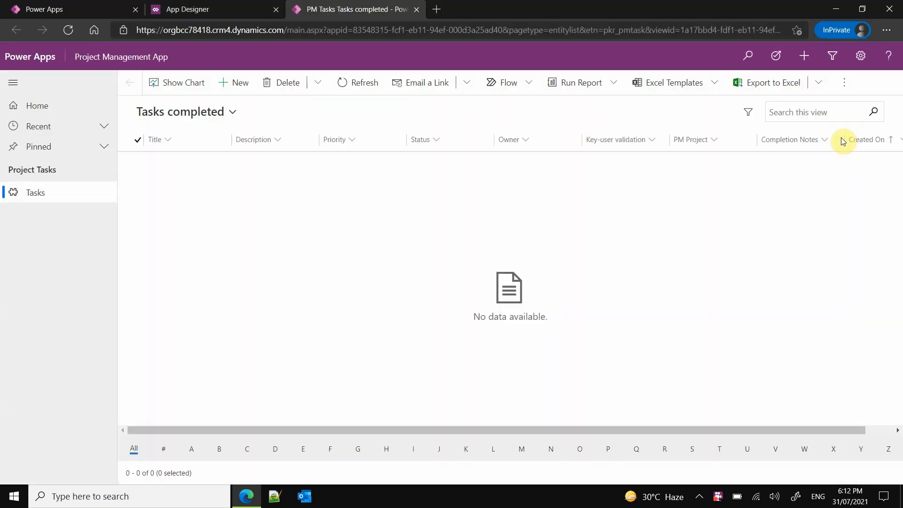
# - From the Tasks in progress view, create and save a new PM task titled "test task 2"
pyautogui.click(232, 111)
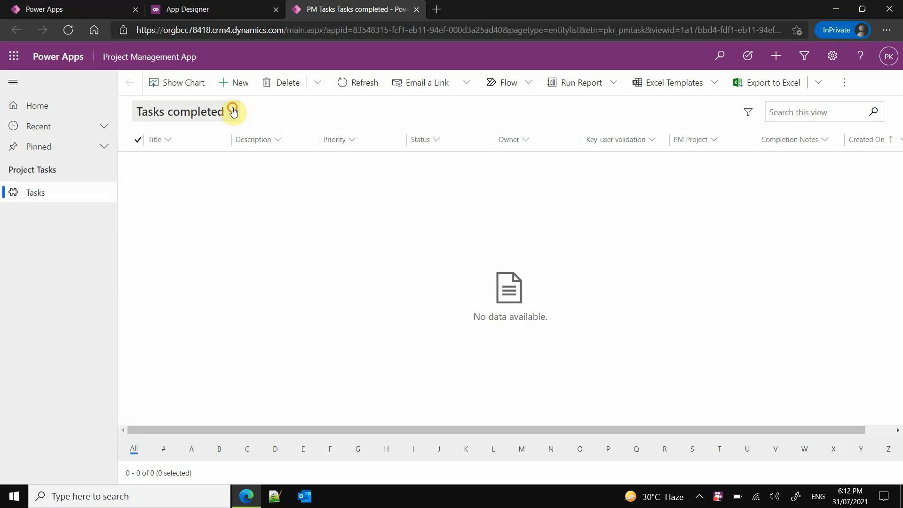
pyautogui.click(206, 170)
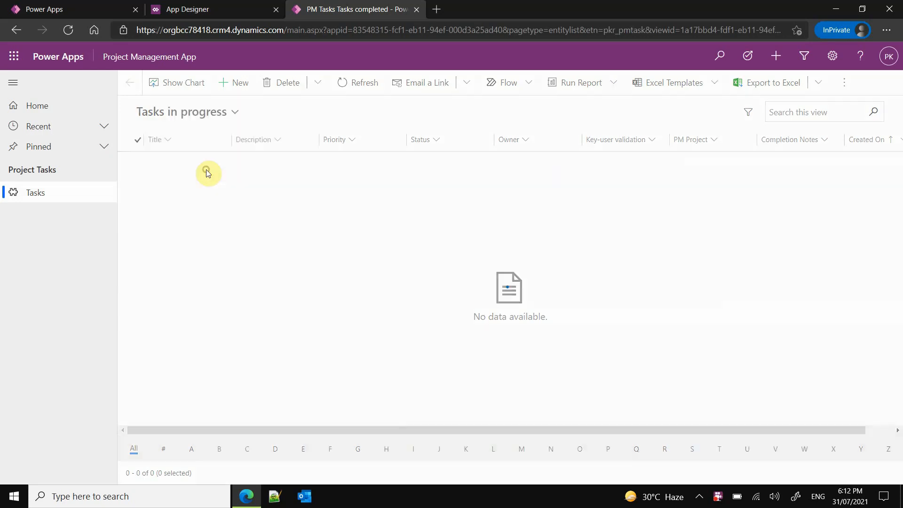
pyautogui.click(249, 93)
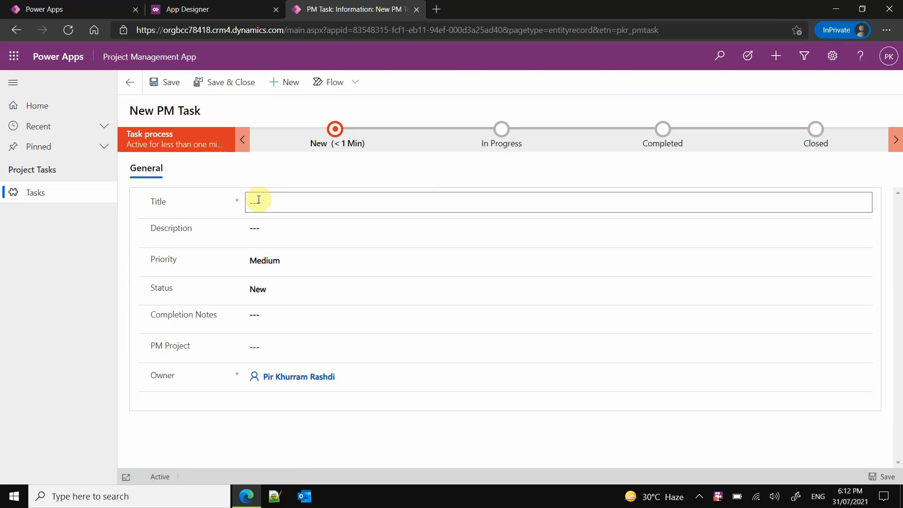
pyautogui.click(286, 205)
pyautogui.write('test task 2')
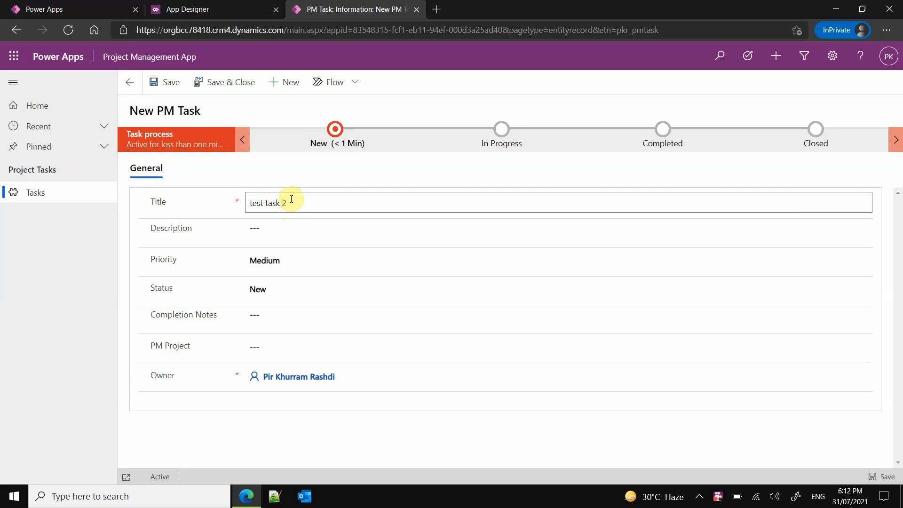
pyautogui.click(281, 203)
pyautogui.click(166, 87)
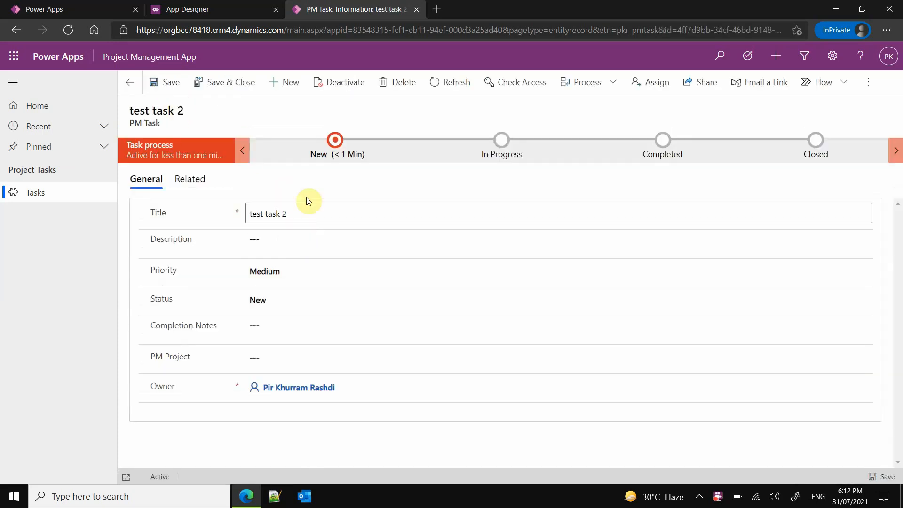
# - Move test task 2 to the In Progress stage and enter the description "the task is still in progress, and there are few issues."
pyautogui.click(335, 145)
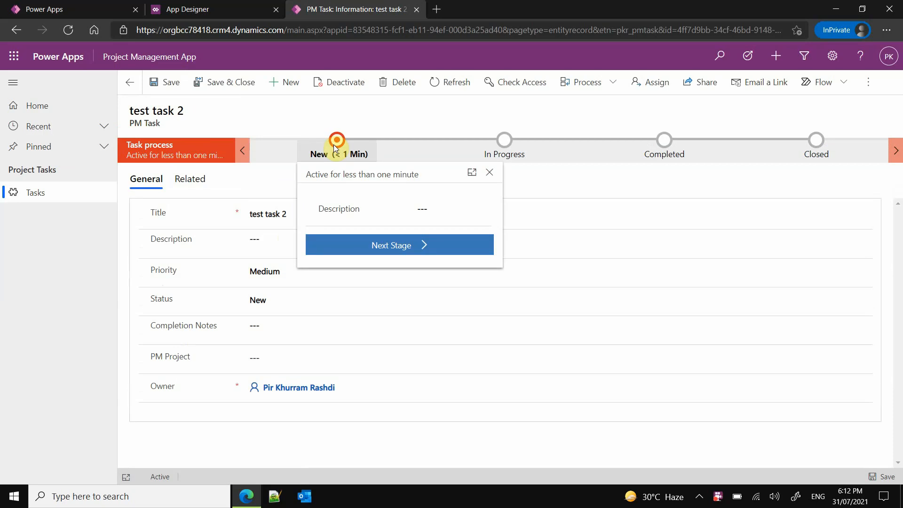
pyautogui.click(388, 252)
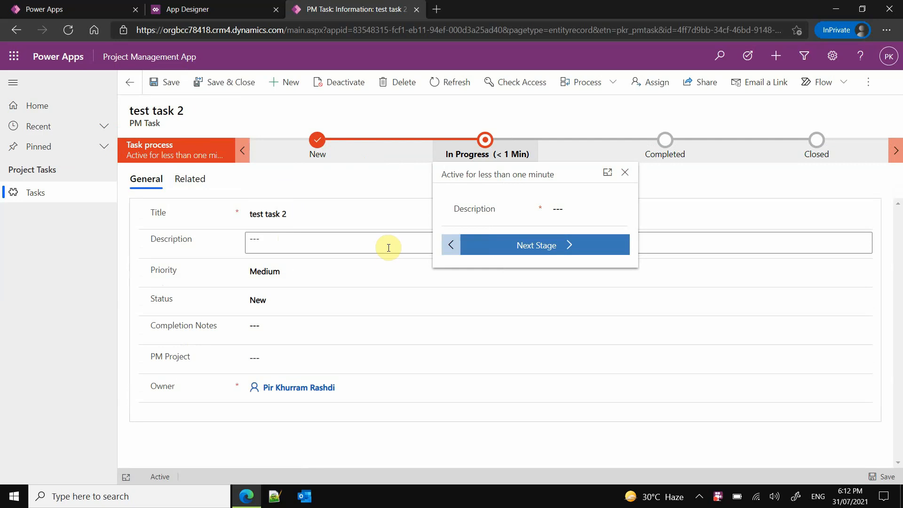
pyautogui.click(558, 209)
pyautogui.write('the task is still in progress')
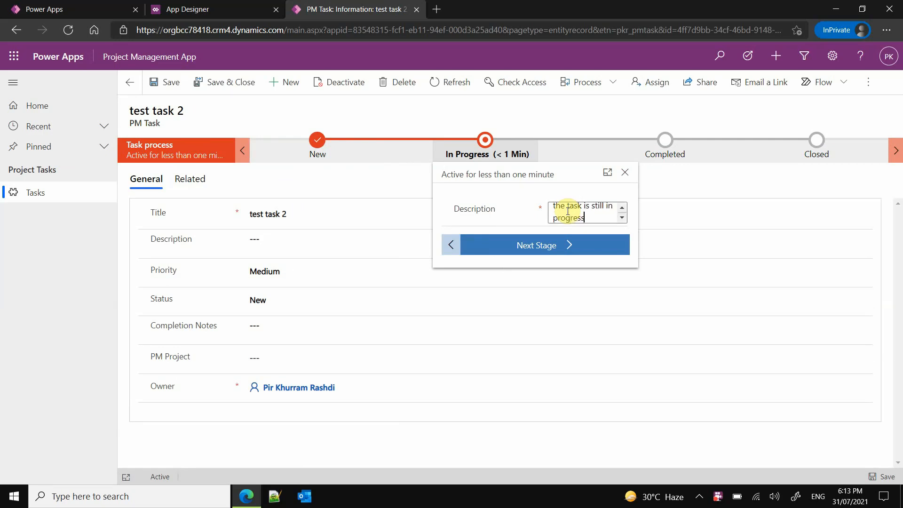
pyautogui.write(', and there few')
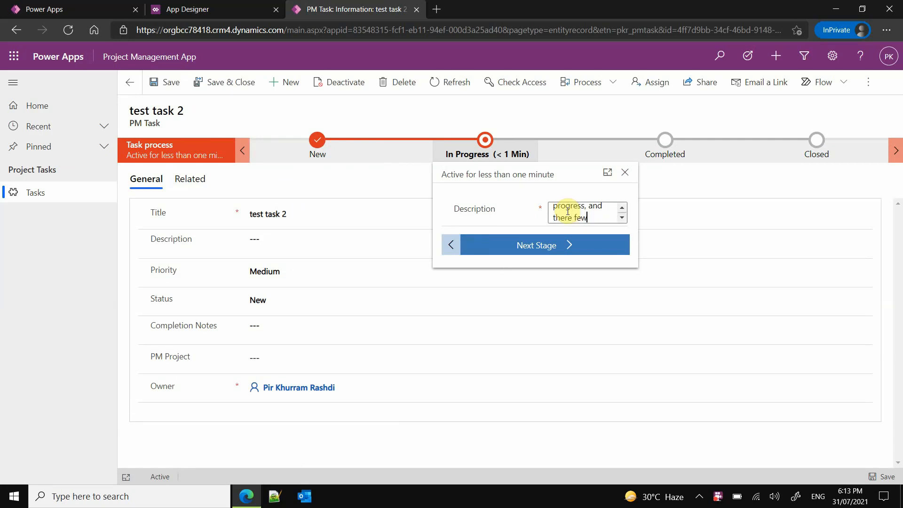
pyautogui.press('BackSpace')
pyautogui.press('BackSpace')
pyautogui.press('BackSpace')
pyautogui.write('are few issues.')
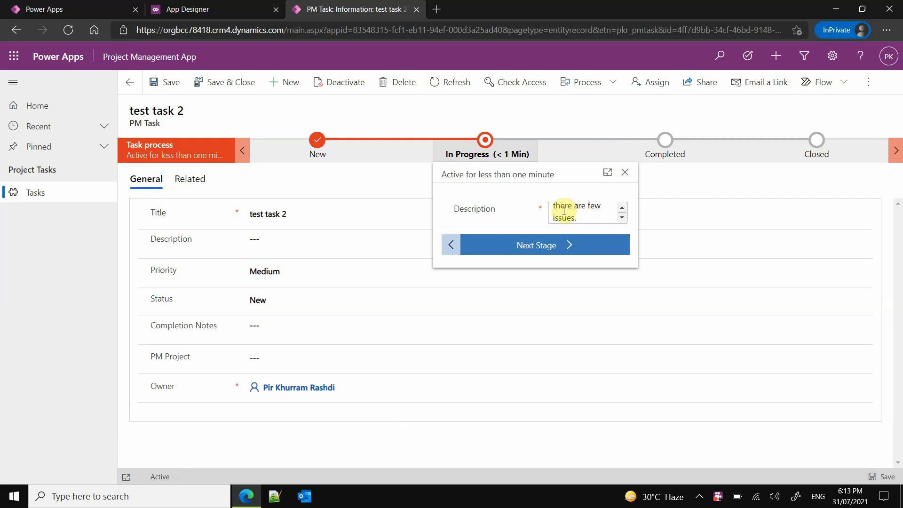
# - Advance the task to the Completed stage and enter the completion notes "task has been completed but with few exceptions."
pyautogui.click(548, 244)
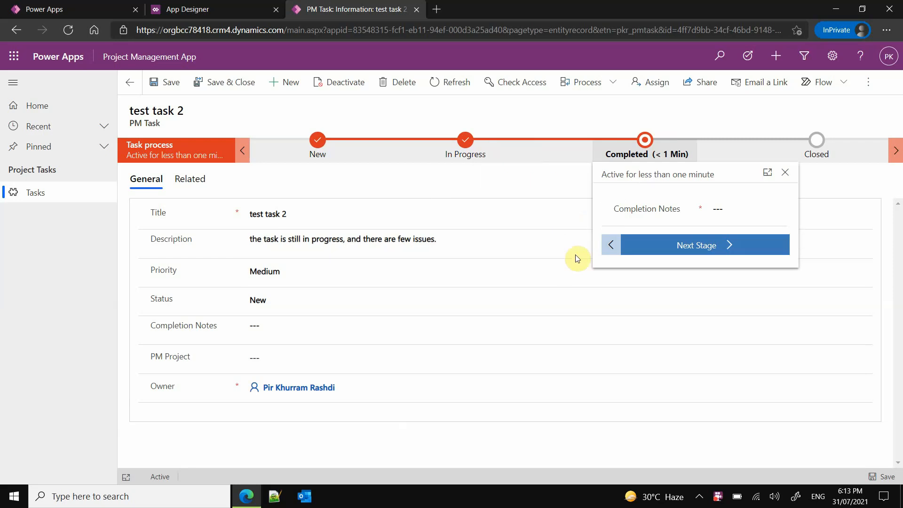
pyautogui.click(718, 215)
pyautogui.write('task ha')
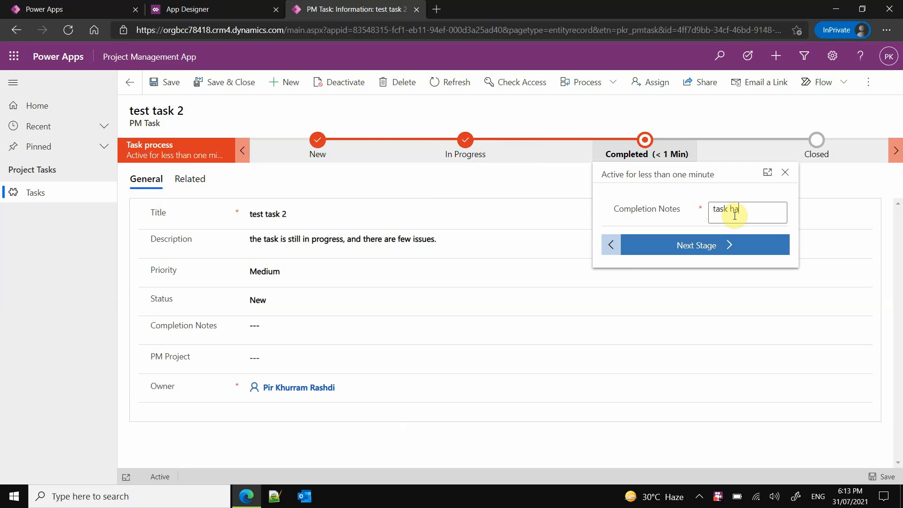
pyautogui.write('s comp')
pyautogui.press('BackSpace')
pyautogui.press('BackSpace')
pyautogui.press('BackSpace')
pyautogui.write('been compl')
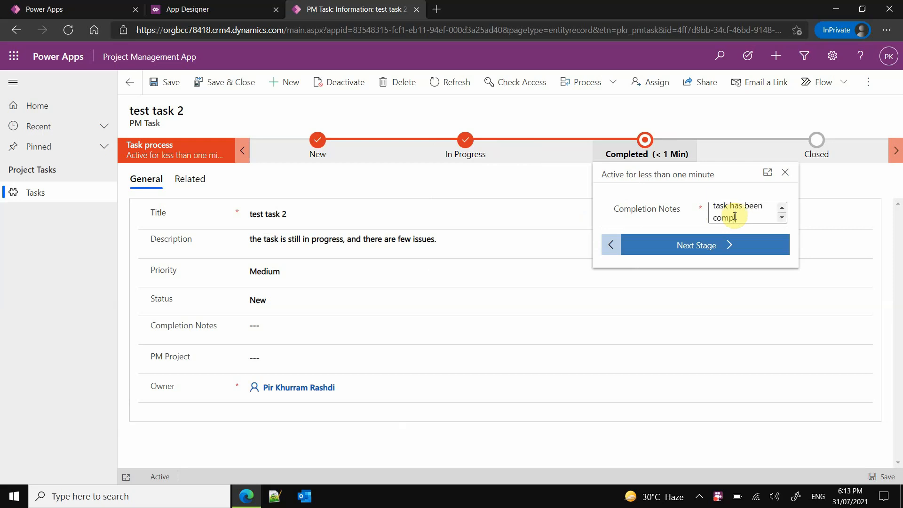
pyautogui.write('eted but with few exc')
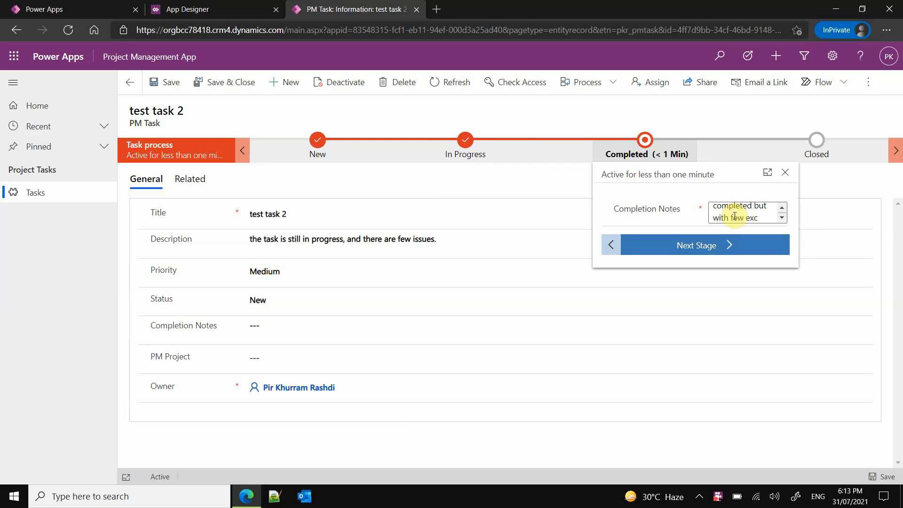
pyautogui.write('eptions')
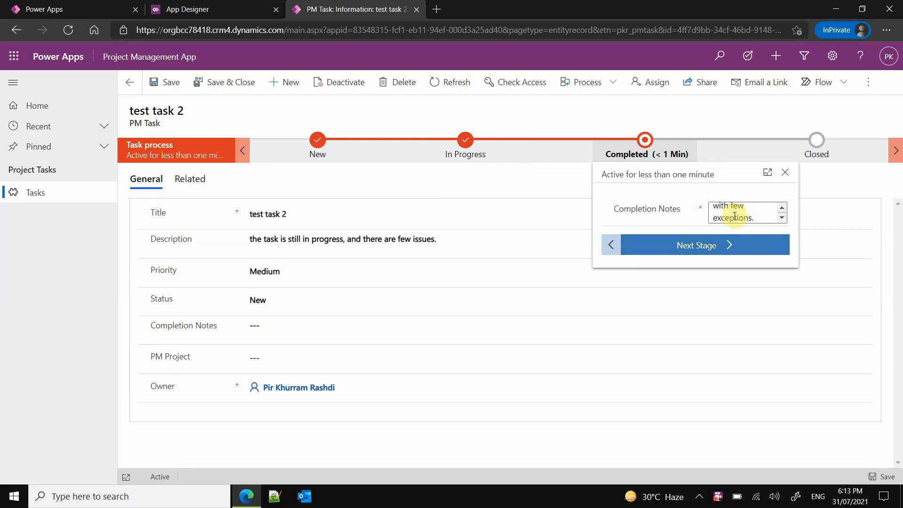
pyautogui.write('.')
# - Finish the completion notes "task has been completed but with few exceptions." and advance test task 2 to the Closed stage
pyautogui.click(702, 256)
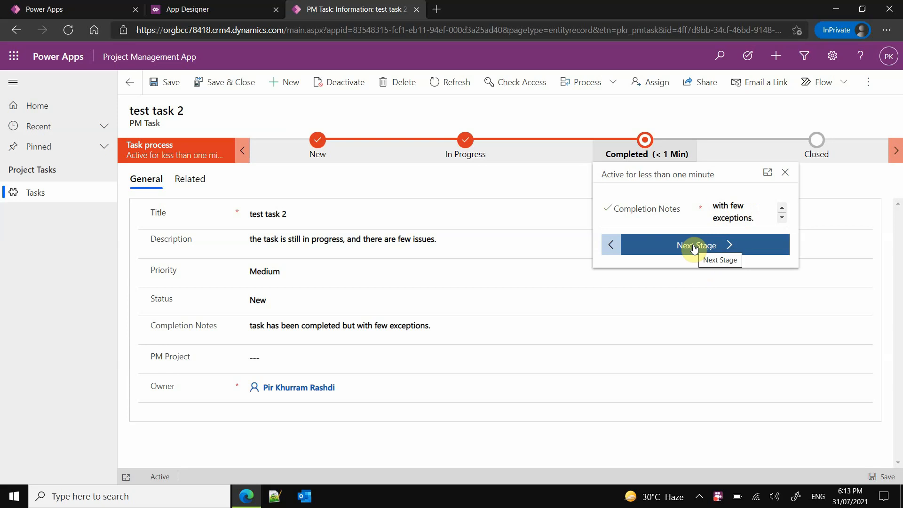
pyautogui.click(693, 246)
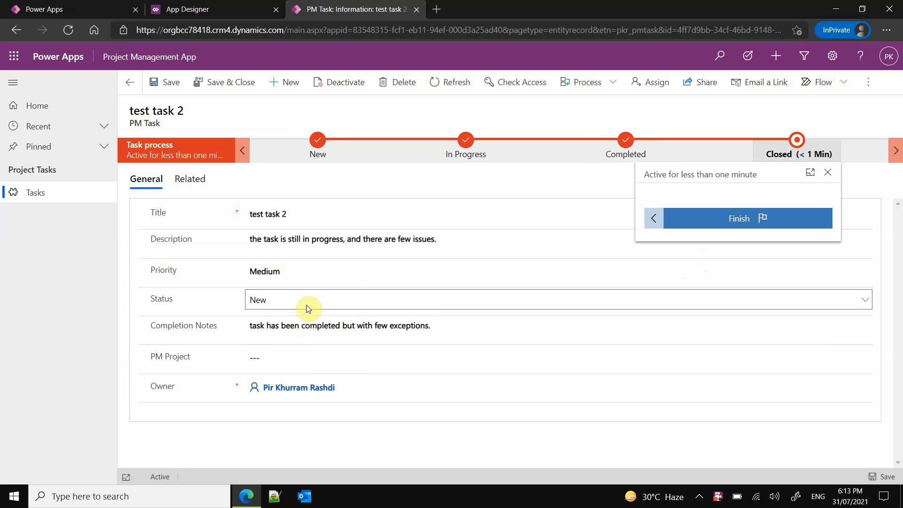
pyautogui.click(210, 280)
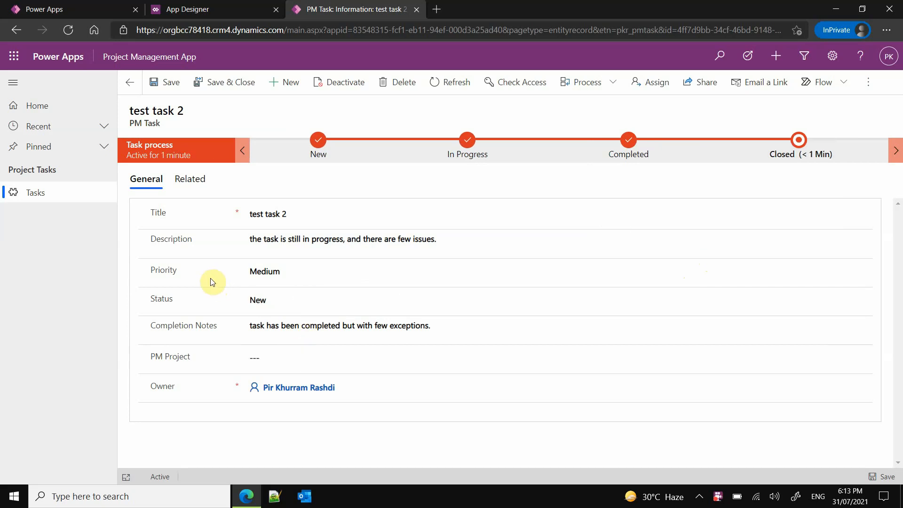
# - Set test task 2's status to In progress and then Completed, and choose Email as the key-user validation
pyautogui.click(273, 300)
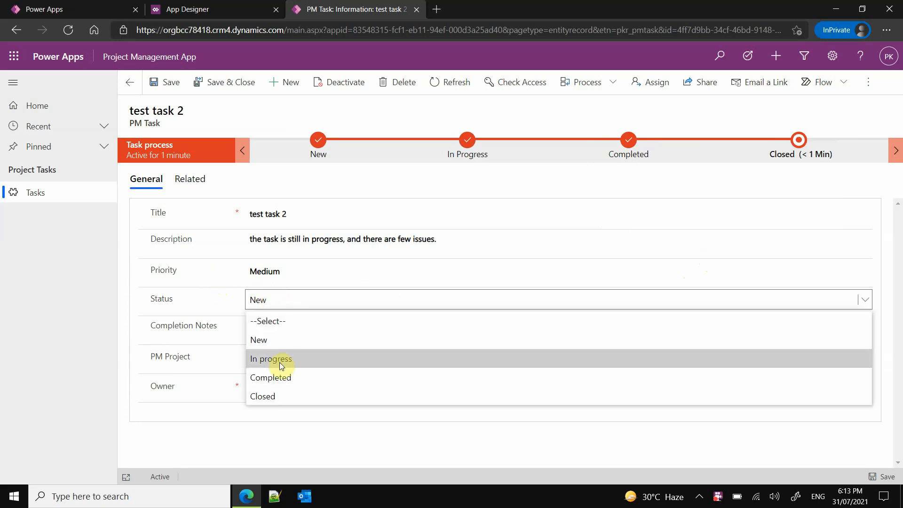
pyautogui.click(282, 359)
pyautogui.click(288, 300)
pyautogui.click(282, 377)
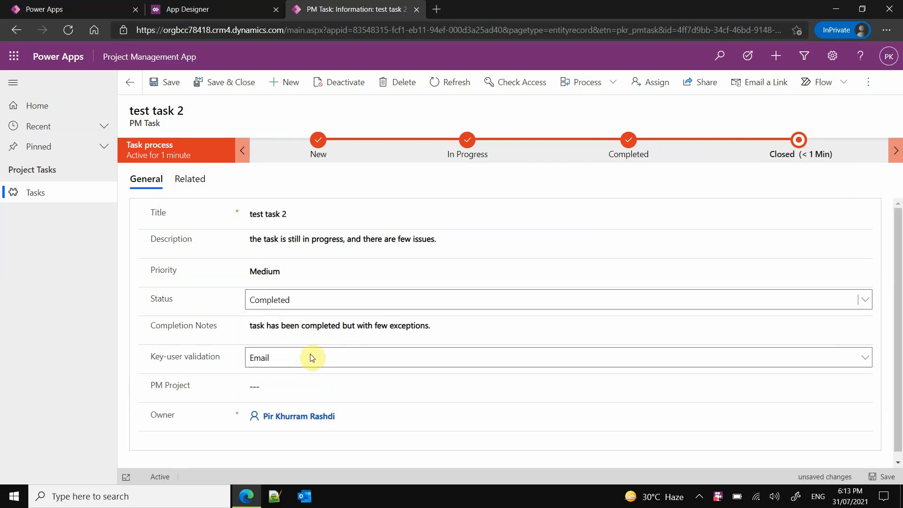
pyautogui.click(309, 359)
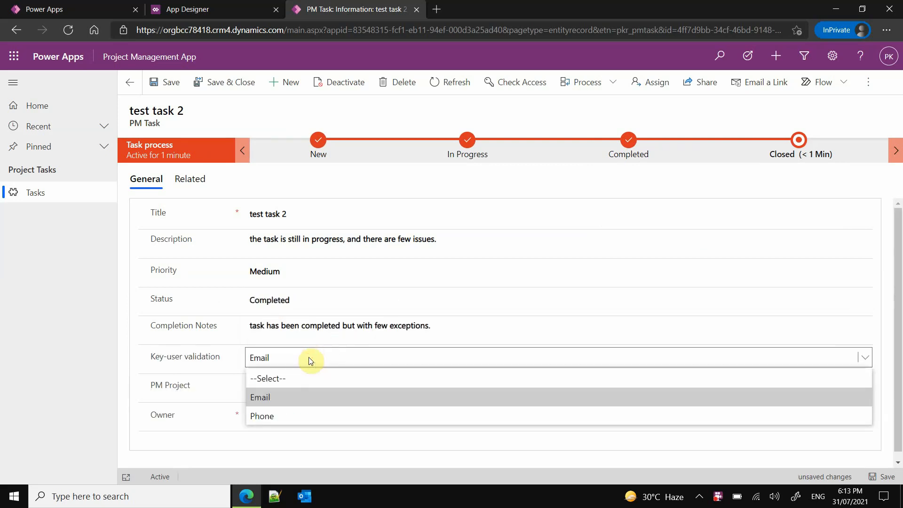
pyautogui.click(289, 400)
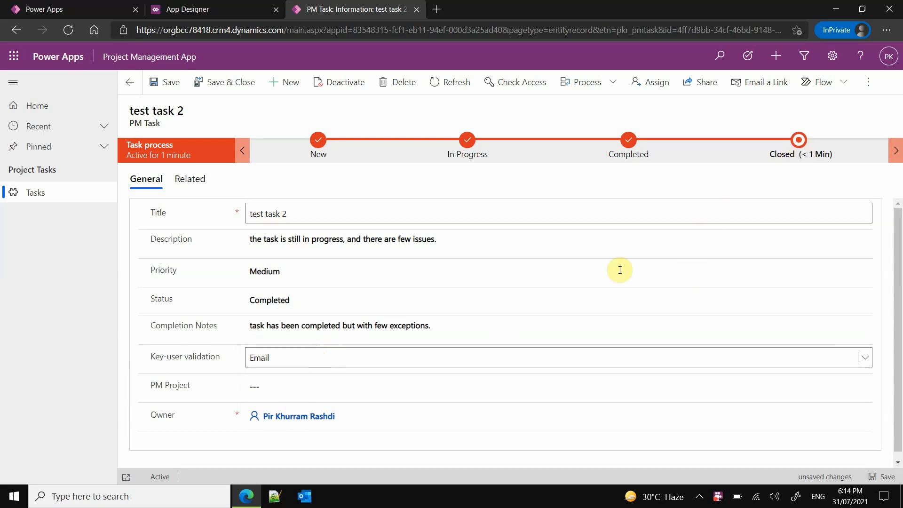
# - From the task's PM Project lookup, create a new project titled "Project XYZ", then save and close it
pyautogui.click(280, 388)
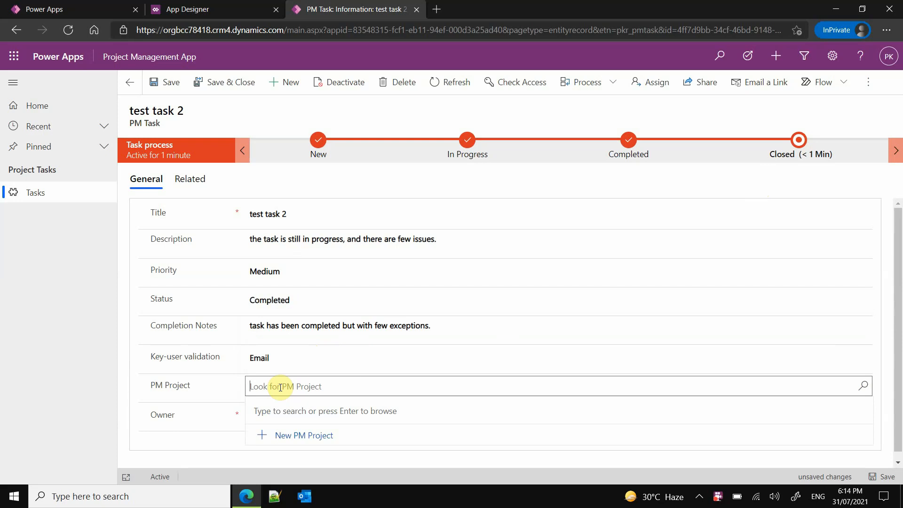
pyautogui.click(299, 434)
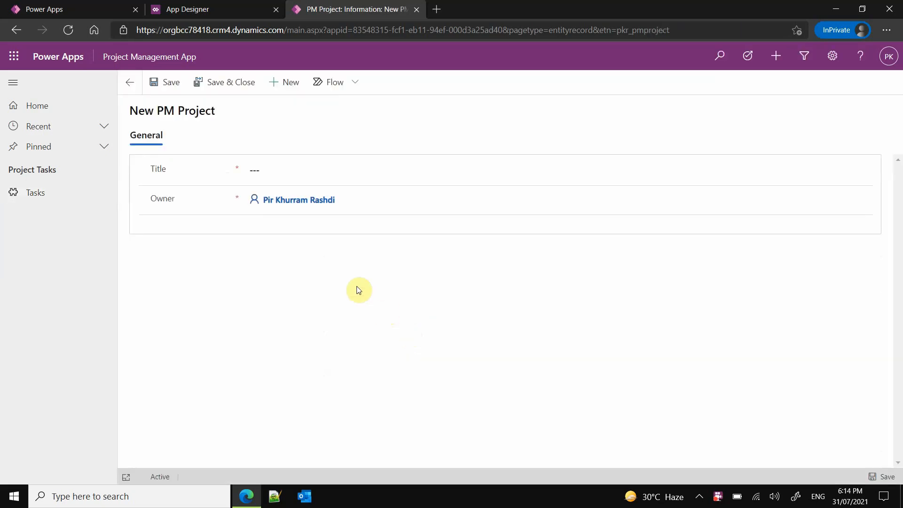
pyautogui.click(271, 172)
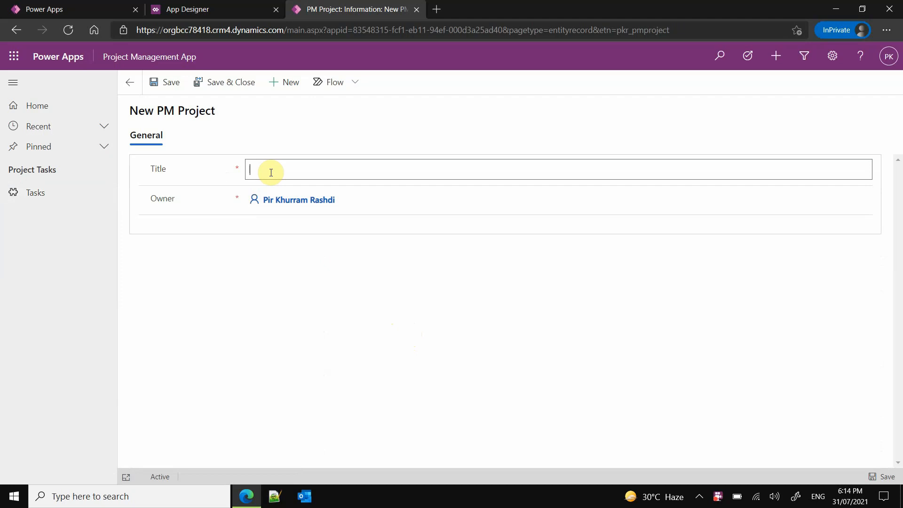
pyautogui.write('Project XYZ')
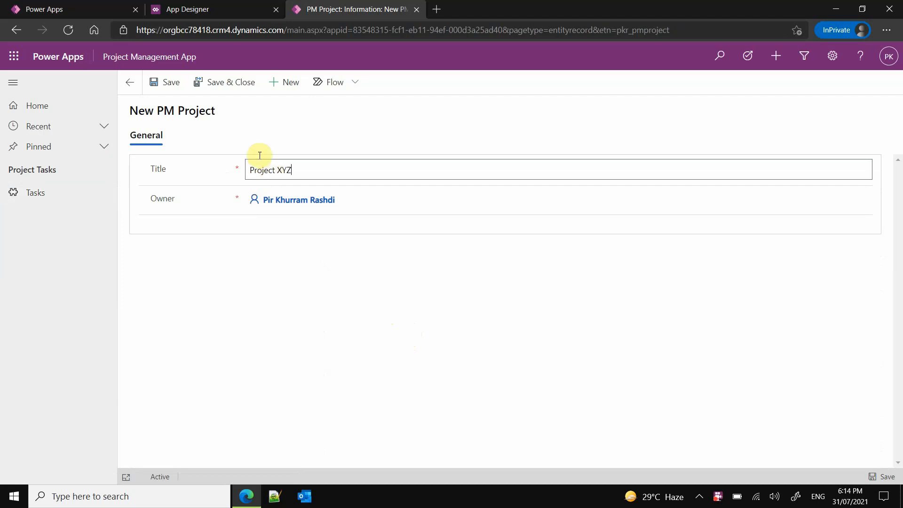
pyautogui.click(234, 84)
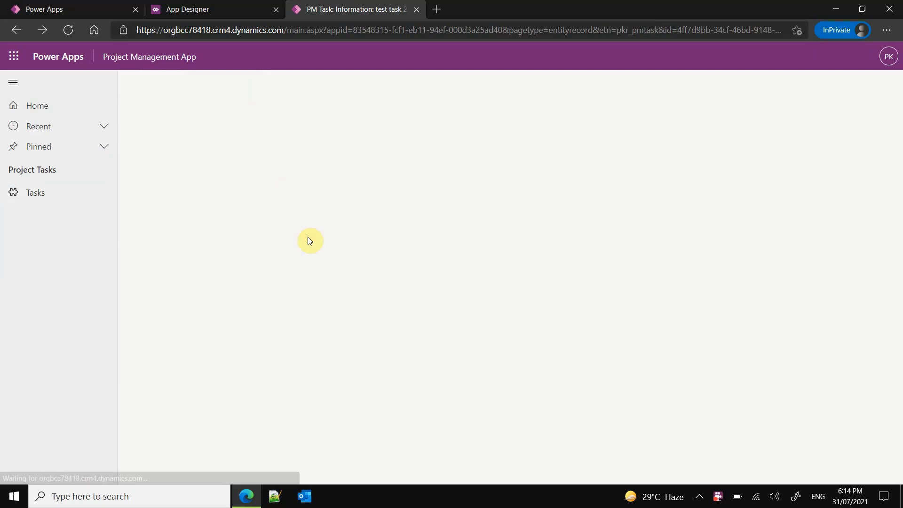
# - Assign Project XYZ as the PM Project of test task 2 and save the task
pyautogui.click(294, 385)
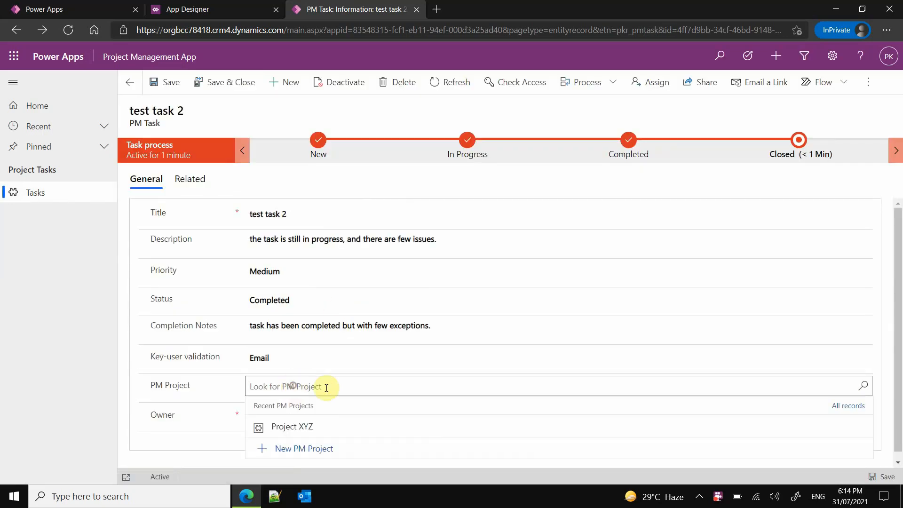
pyautogui.click(291, 426)
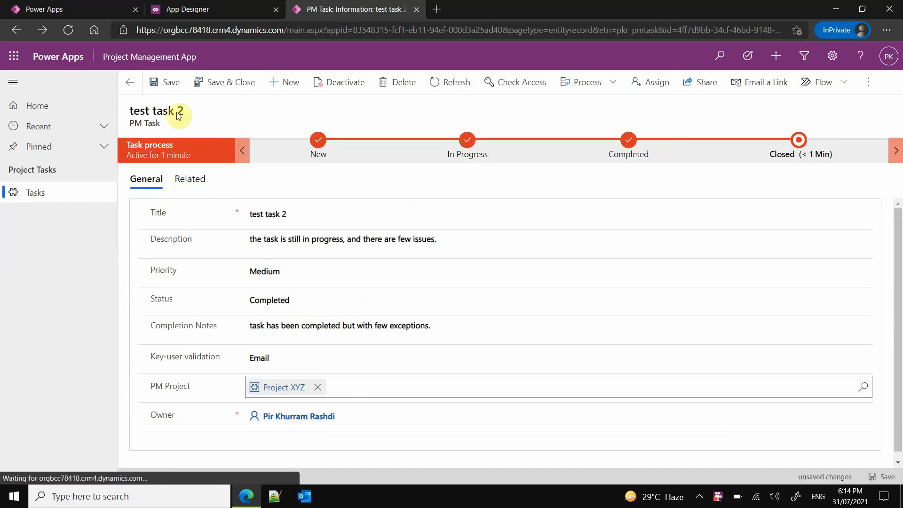
pyautogui.click(165, 82)
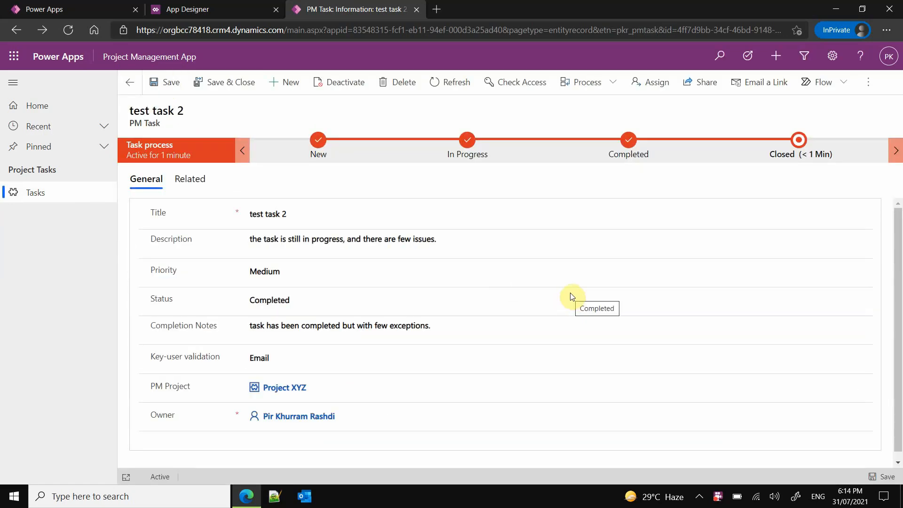
# - Finish the task process at its Closed stage and set the status of test task 2 to Closed
pyautogui.click(798, 141)
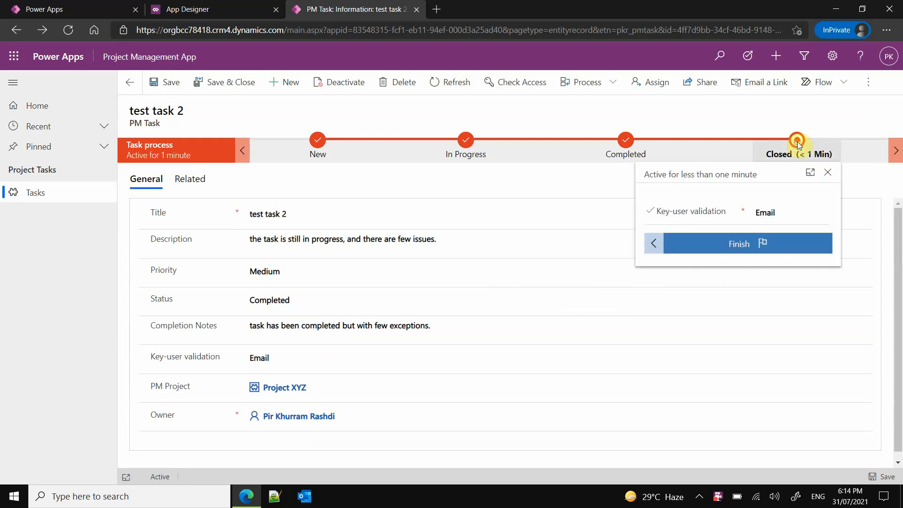
pyautogui.click(752, 250)
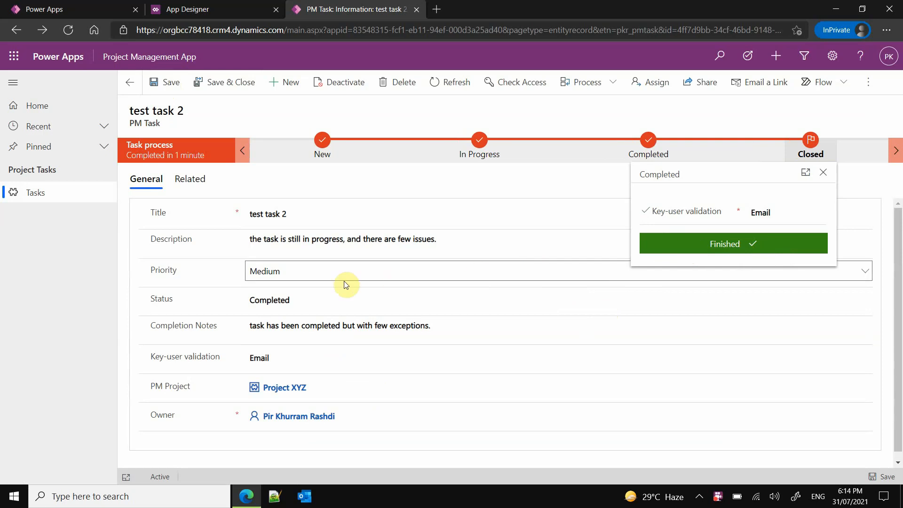
pyautogui.click(284, 300)
pyautogui.click(284, 396)
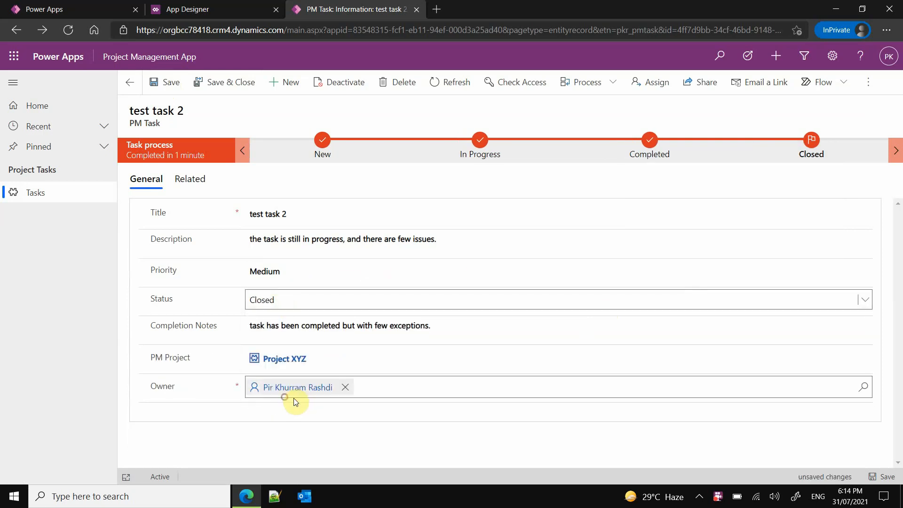